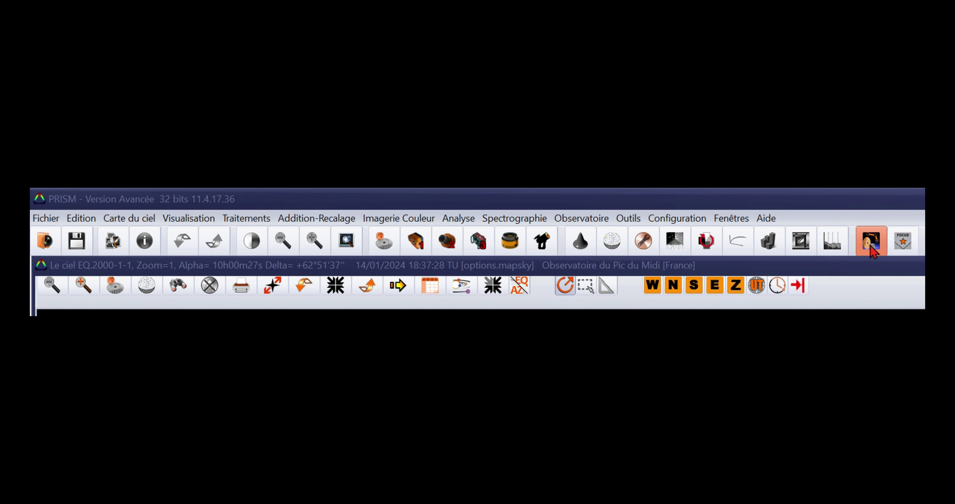
Bring up the dialog for opening an image, look through the files in the Formats images folder, and dismiss it
{"action": "left_click", "coordinate": [908, 245]}
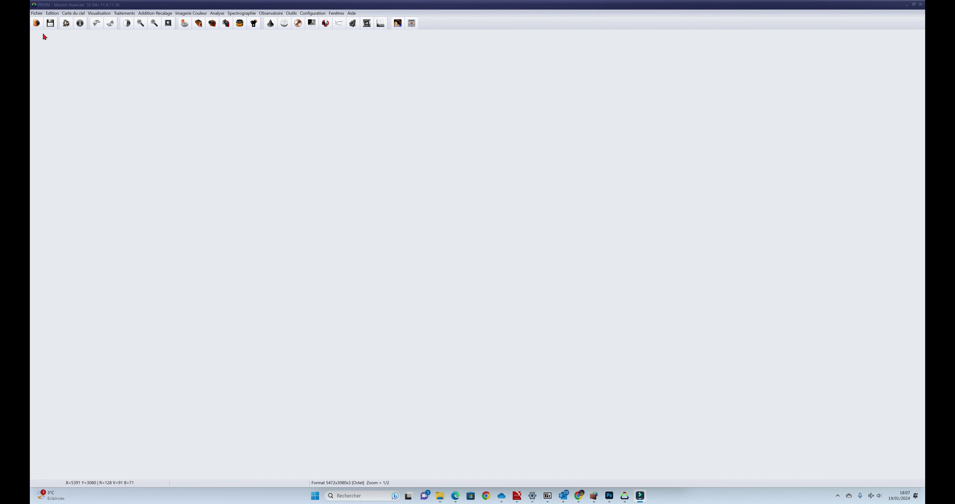
{"action": "left_click", "coordinate": [37, 13]}
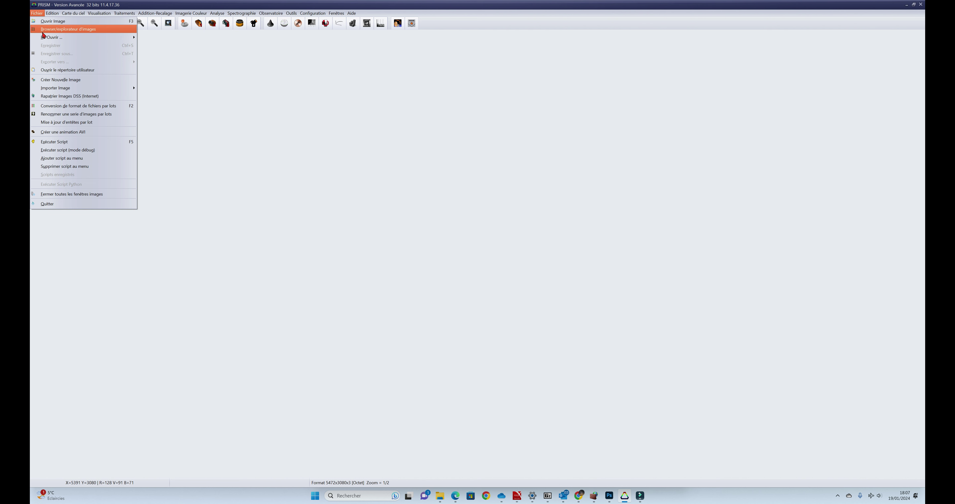
{"action": "mouse_move", "coordinate": [57, 42]}
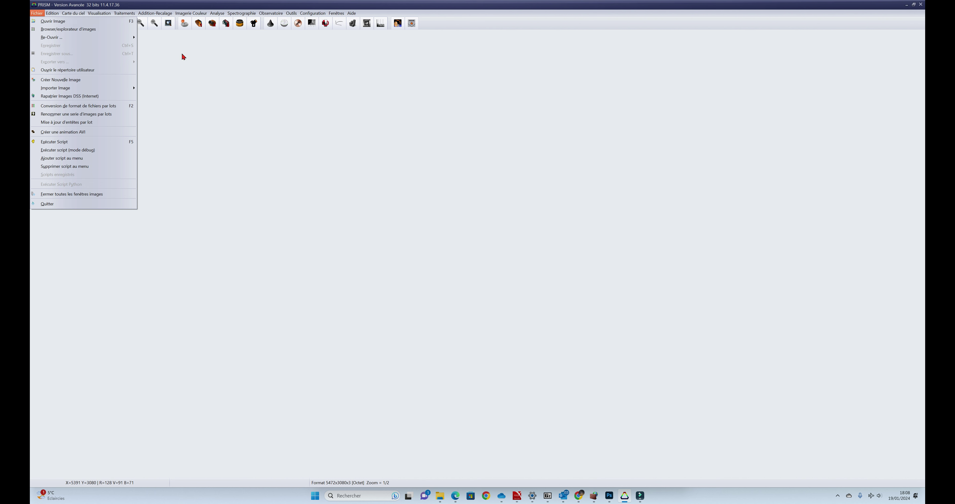
{"action": "left_click", "coordinate": [100, 24]}
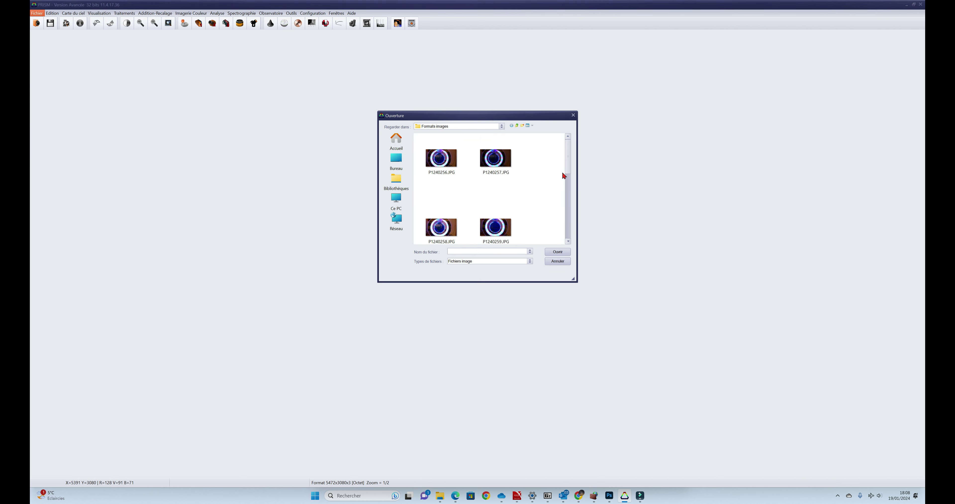
{"action": "left_click_drag", "start_coordinate": [567, 150], "coordinate": [566, 224]}
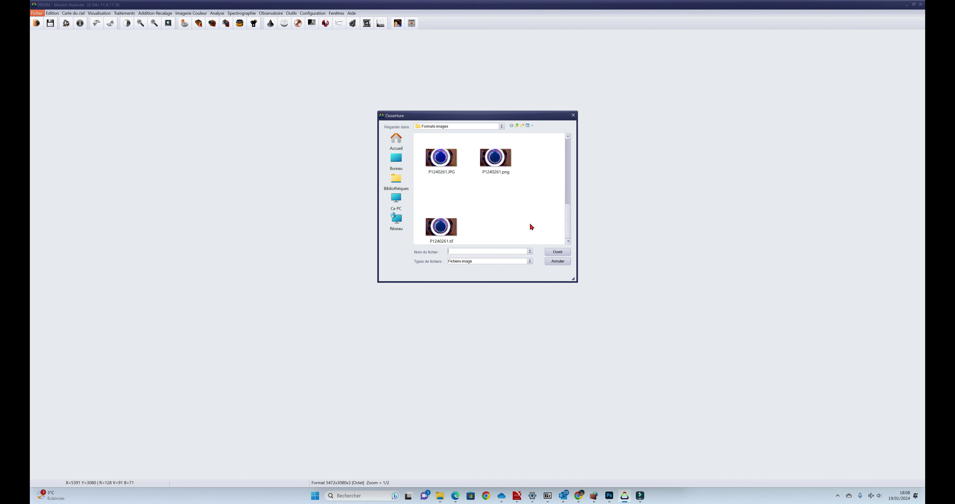
{"action": "left_click_drag", "start_coordinate": [569, 218], "coordinate": [573, 240]}
{"action": "left_click_drag", "start_coordinate": [572, 203], "coordinate": [575, 157]}
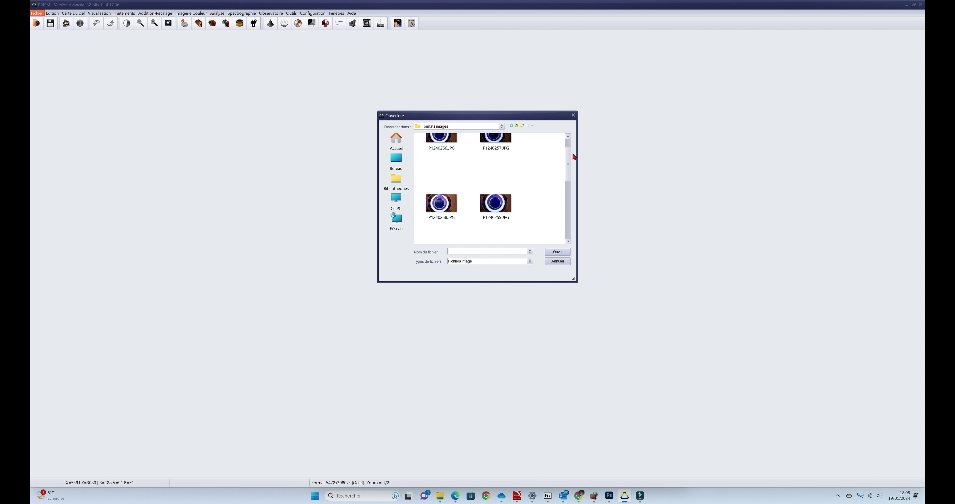
{"action": "left_click", "coordinate": [573, 115]}
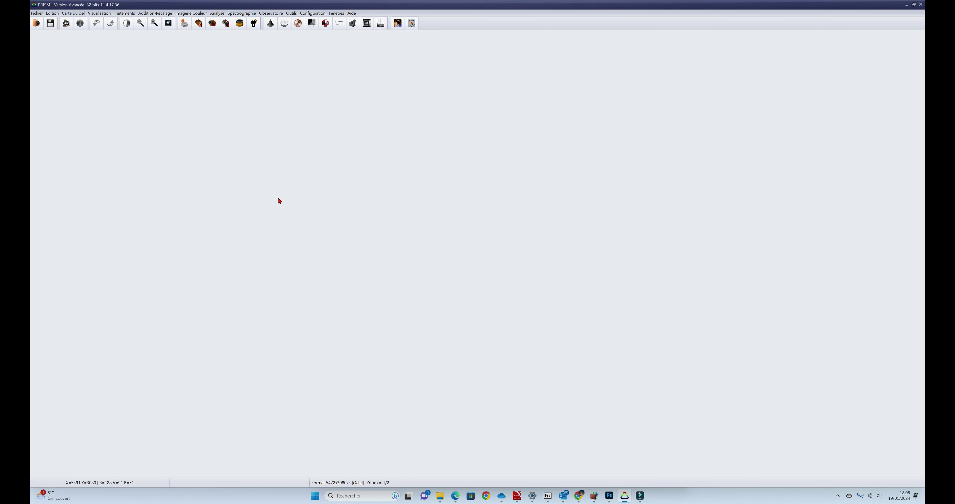
{"action": "key", "text": "ctrl+o"}
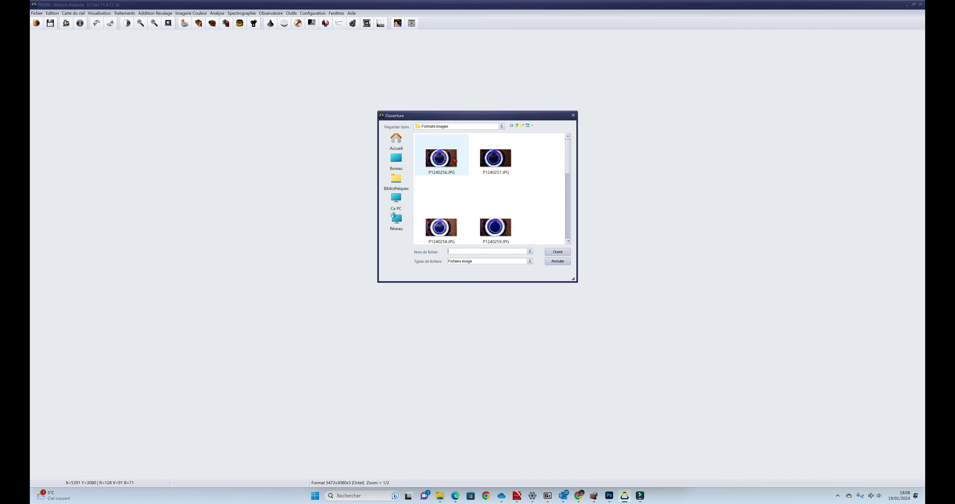
{"action": "left_click", "coordinate": [573, 115]}
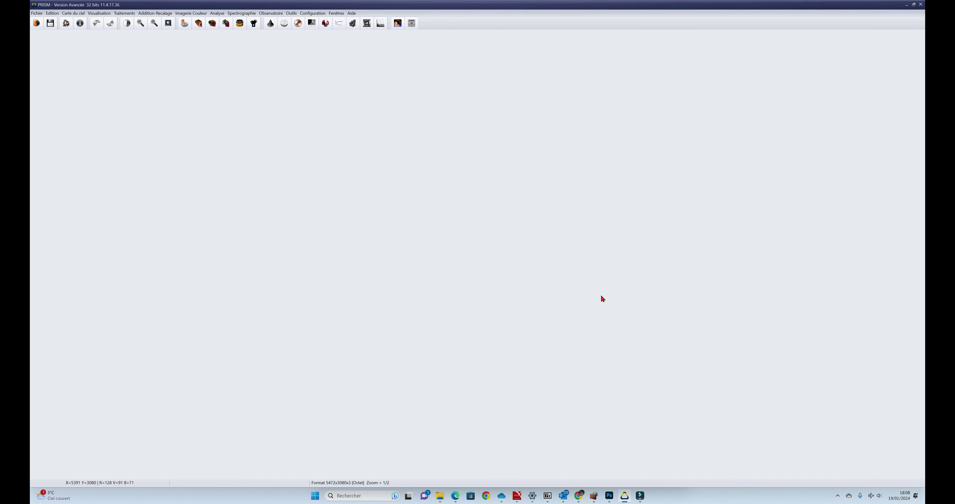
{"action": "left_click", "coordinate": [36, 23]}
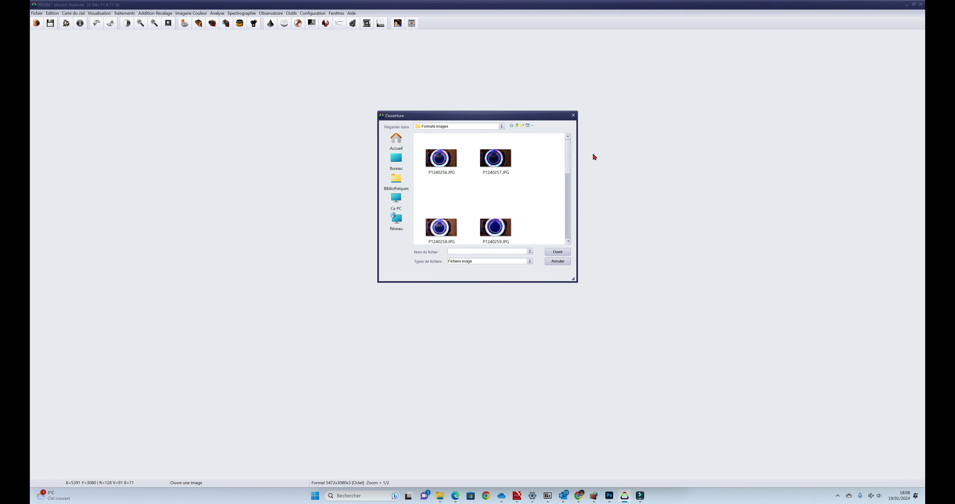
{"action": "left_click", "coordinate": [573, 116]}
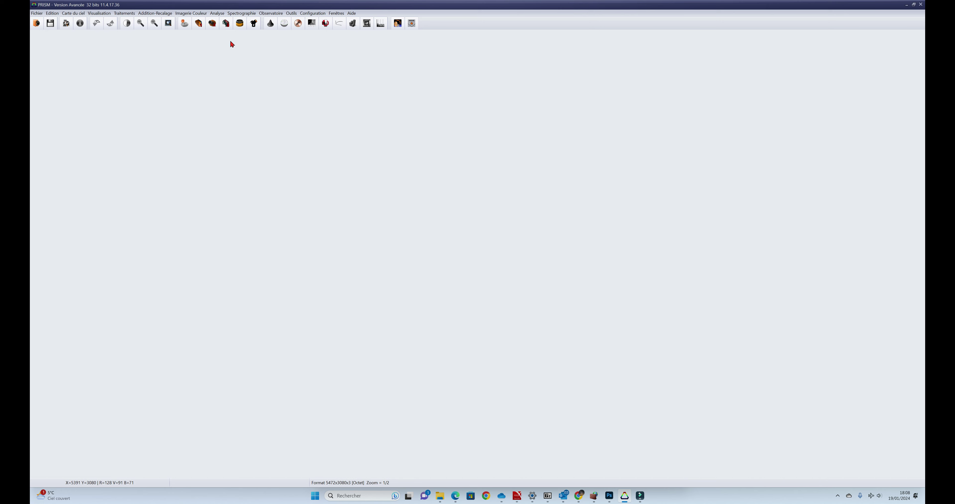
Show every file in the Formats images folder by setting the open dialog's file type filter to "Tout type de fichiers"
{"action": "left_click", "coordinate": [36, 13]}
{"action": "left_click", "coordinate": [52, 21]}
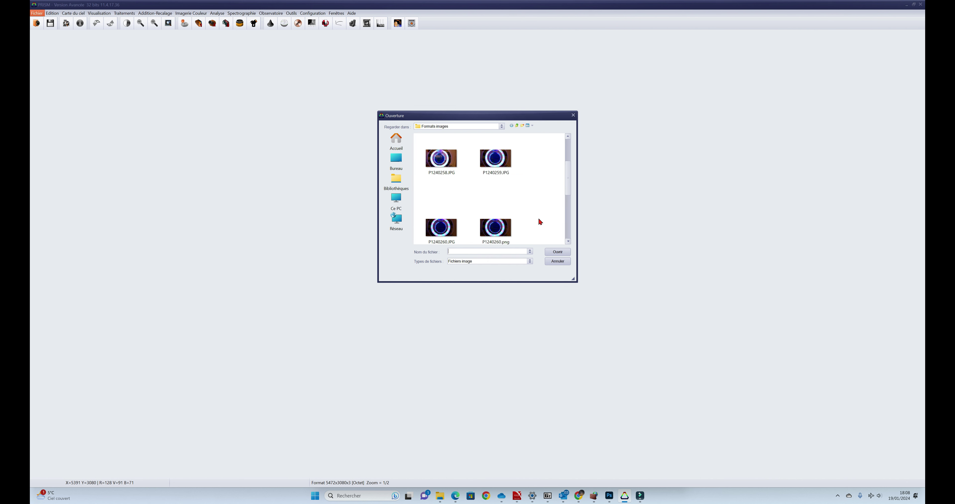
{"action": "scroll", "coordinate": [521, 230], "scroll_direction": "down", "scroll_amount": 2}
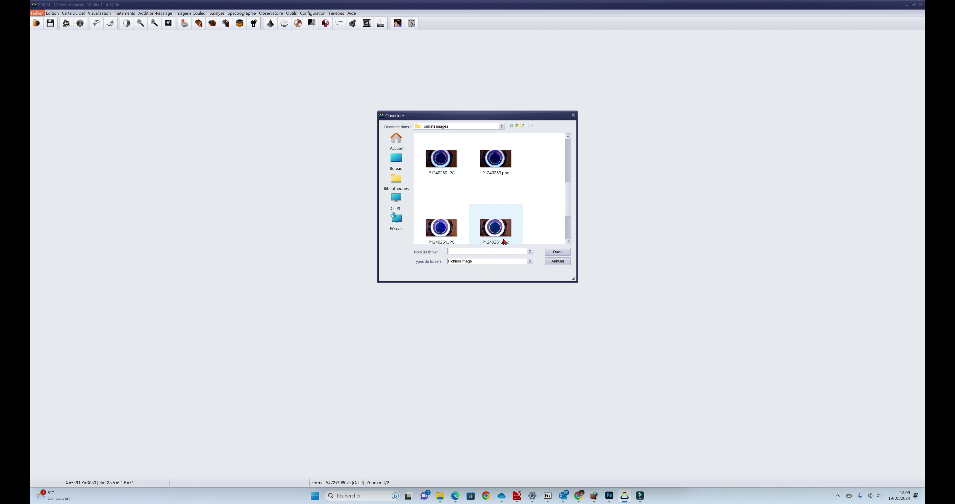
{"action": "left_click_drag", "start_coordinate": [568, 189], "coordinate": [577, 215]}
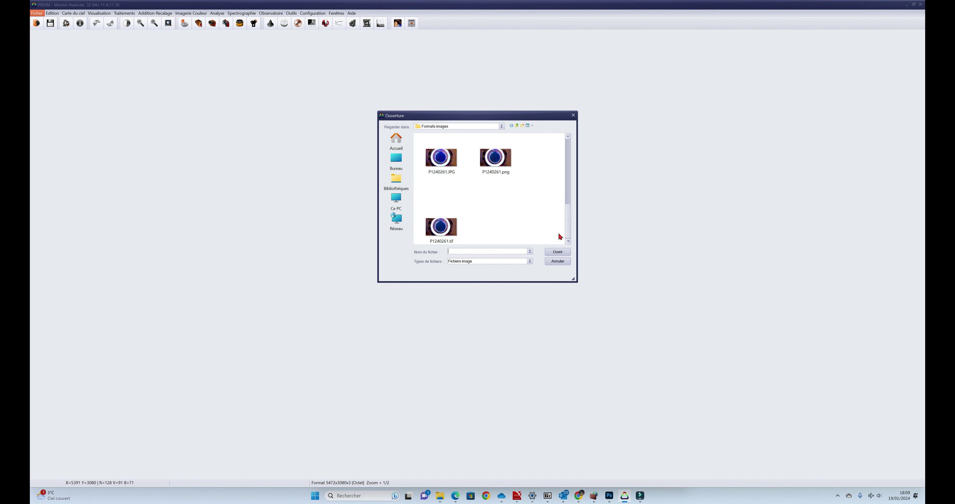
{"action": "left_click", "coordinate": [505, 260]}
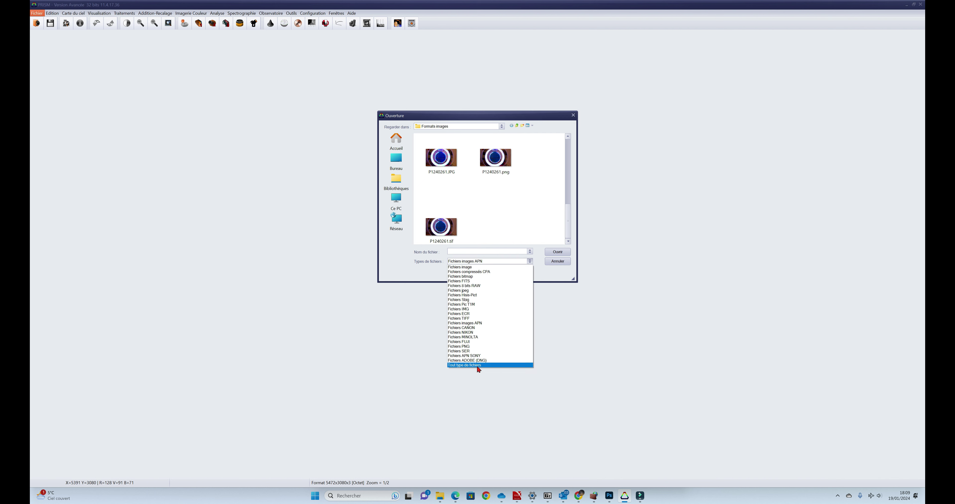
{"action": "left_click", "coordinate": [478, 365]}
{"action": "scroll", "coordinate": [453, 190], "scroll_direction": "down", "scroll_amount": 3}
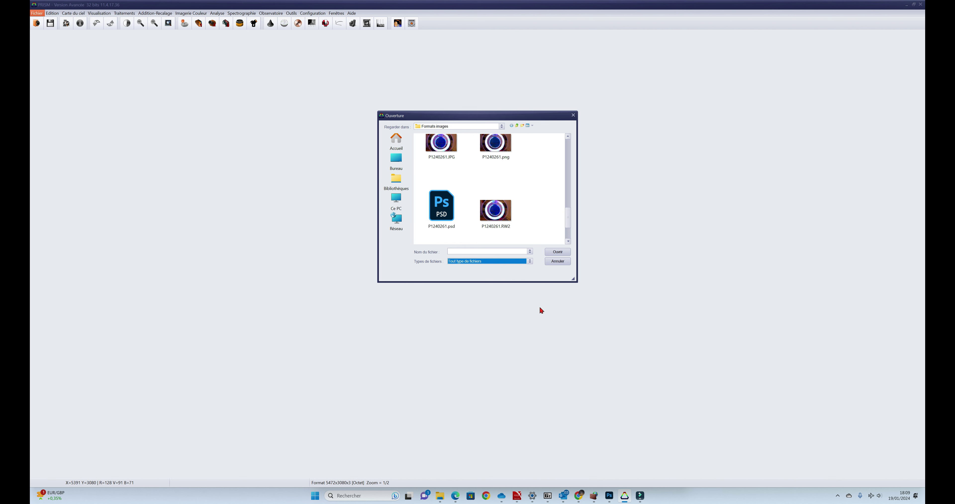
Review the file type choices, keep "Tout type de fichiers", and try to open the raw image P1240261.RW2
{"action": "left_click", "coordinate": [492, 262]}
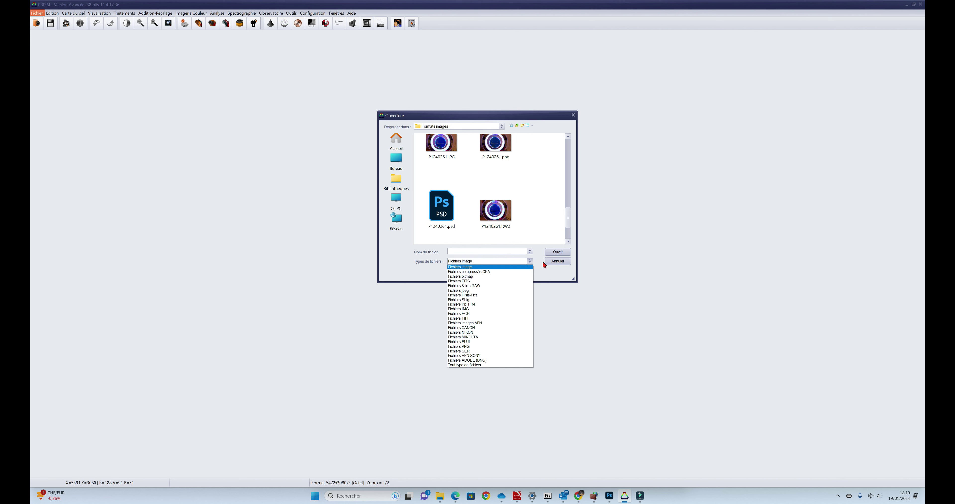
{"action": "left_click", "coordinate": [464, 365]}
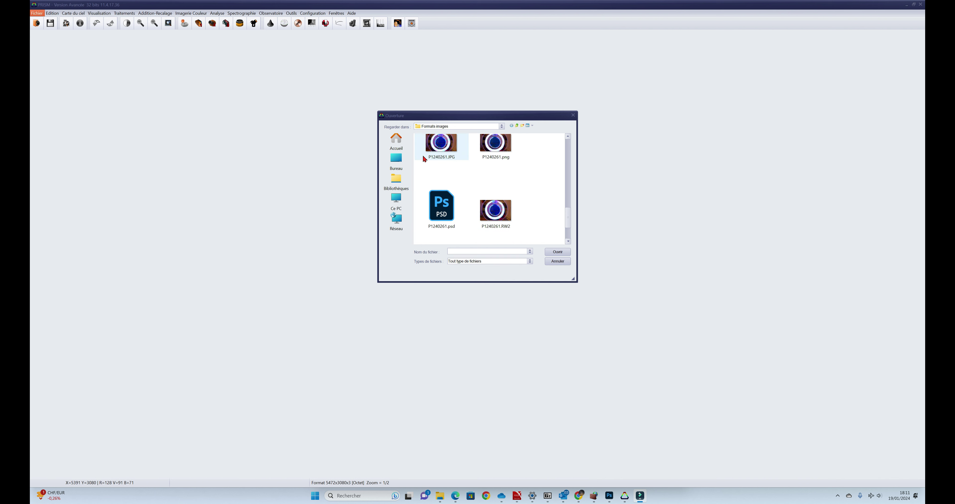
{"action": "double_click", "coordinate": [506, 216]}
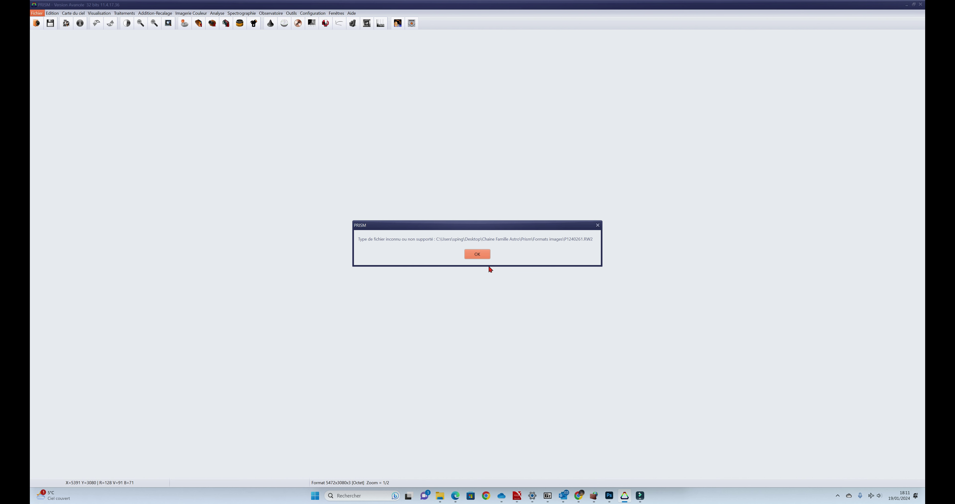
{"action": "left_click", "coordinate": [473, 254]}
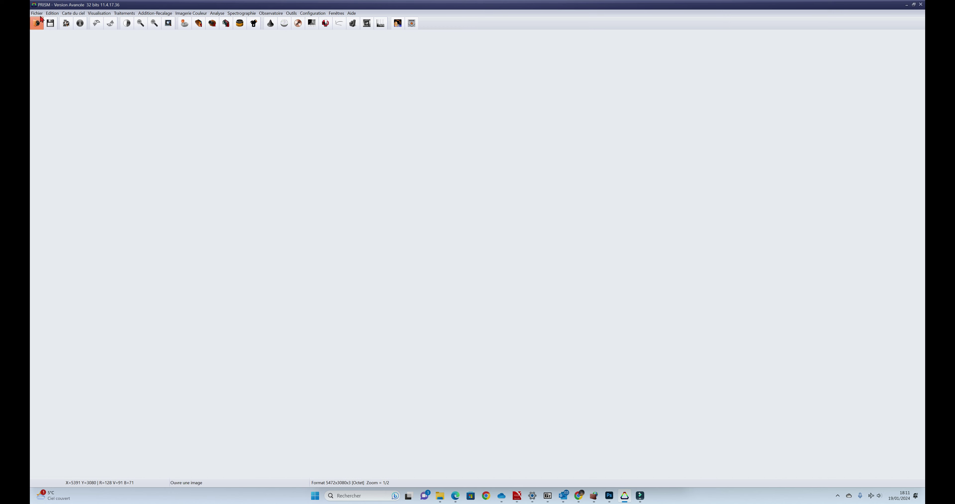
Bring up the dialog for opening an image again and examine which file formats its file type filter offers
{"action": "left_click", "coordinate": [37, 13]}
{"action": "left_click", "coordinate": [43, 21]}
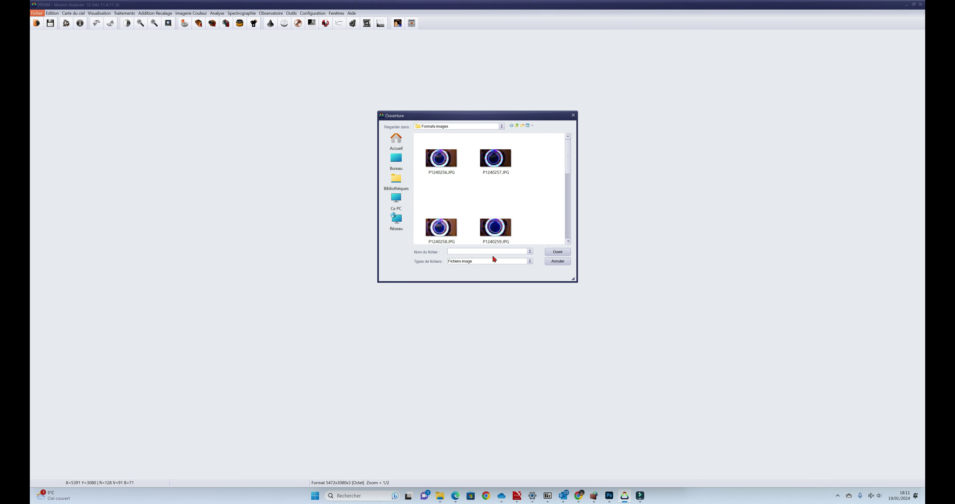
{"action": "left_click", "coordinate": [490, 260]}
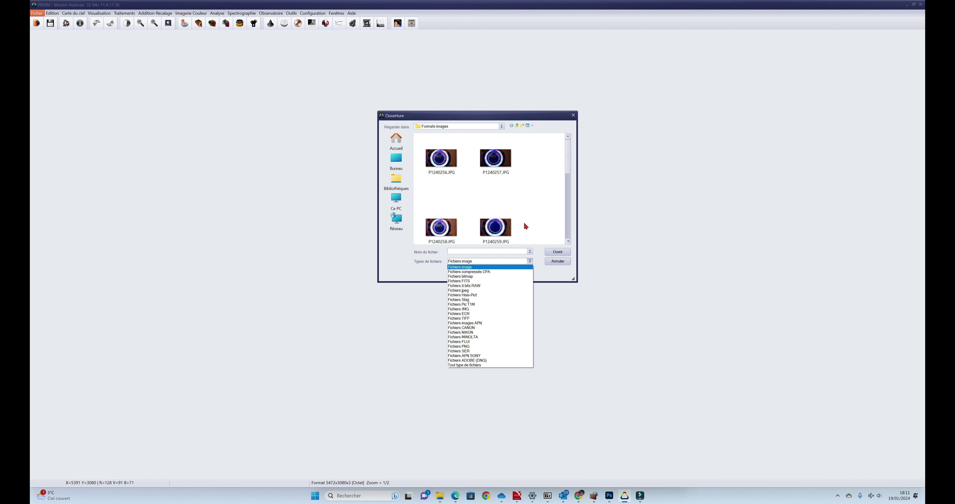
{"action": "left_click", "coordinate": [492, 369]}
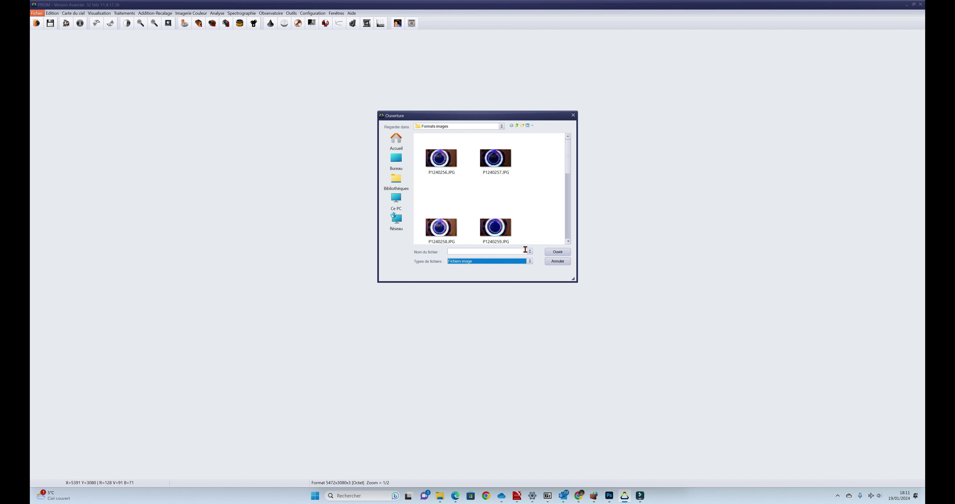
{"action": "left_click", "coordinate": [512, 261]}
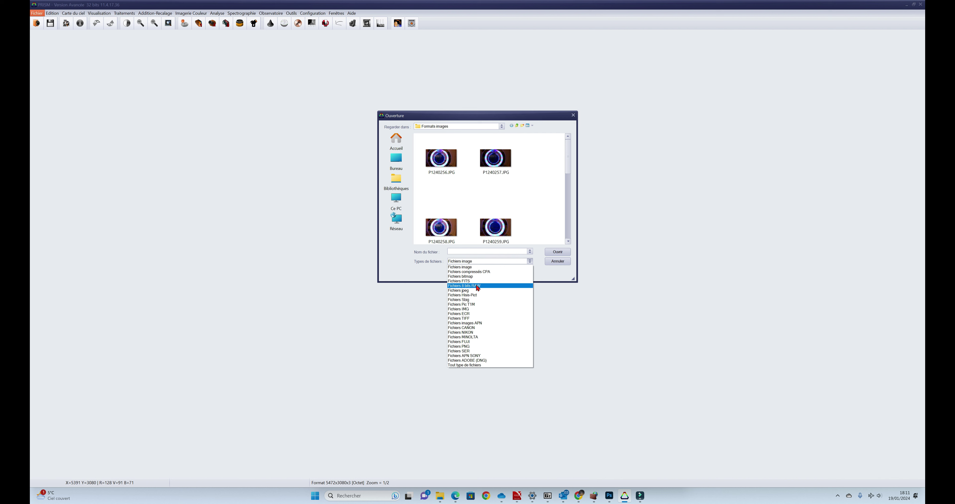
{"action": "left_click", "coordinate": [571, 157]}
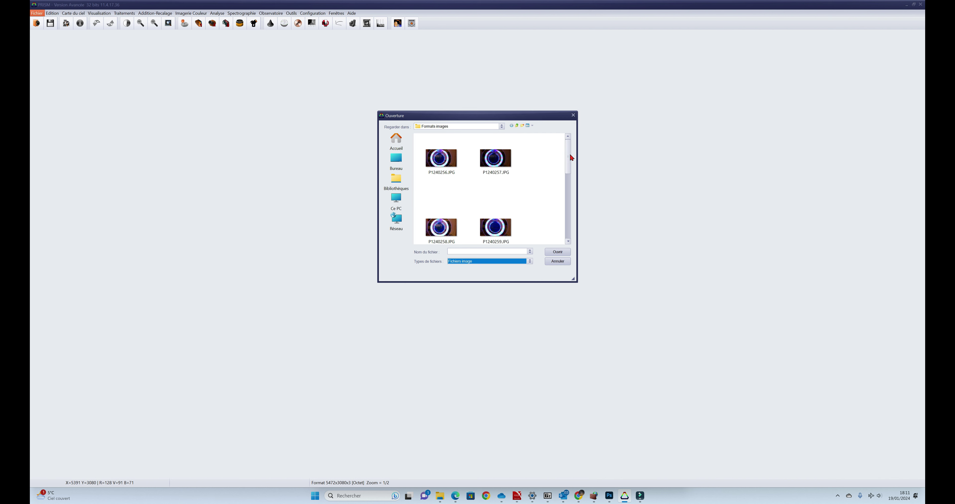
Look through the JPG, PNG and TIF files in the Formats images folder and recheck the file type choices
{"action": "left_click_drag", "start_coordinate": [571, 158], "coordinate": [569, 228]}
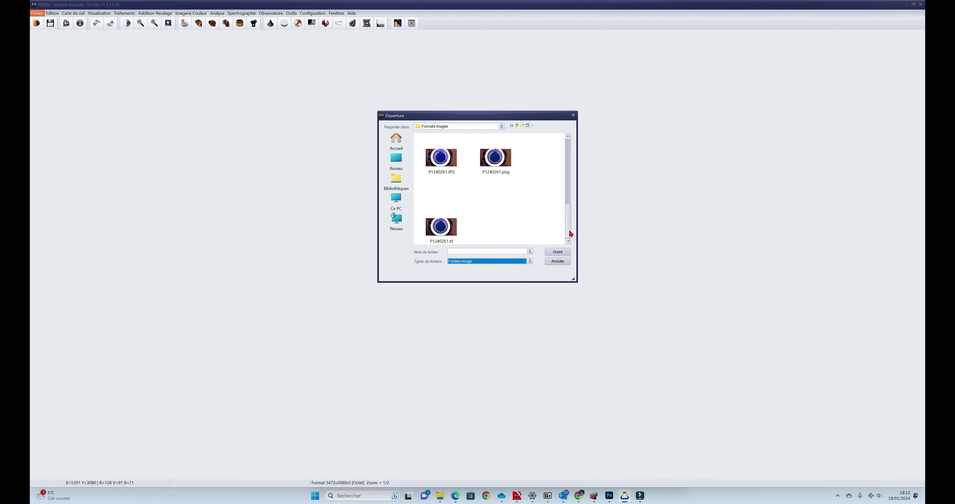
{"action": "left_click_drag", "start_coordinate": [571, 233], "coordinate": [570, 184]}
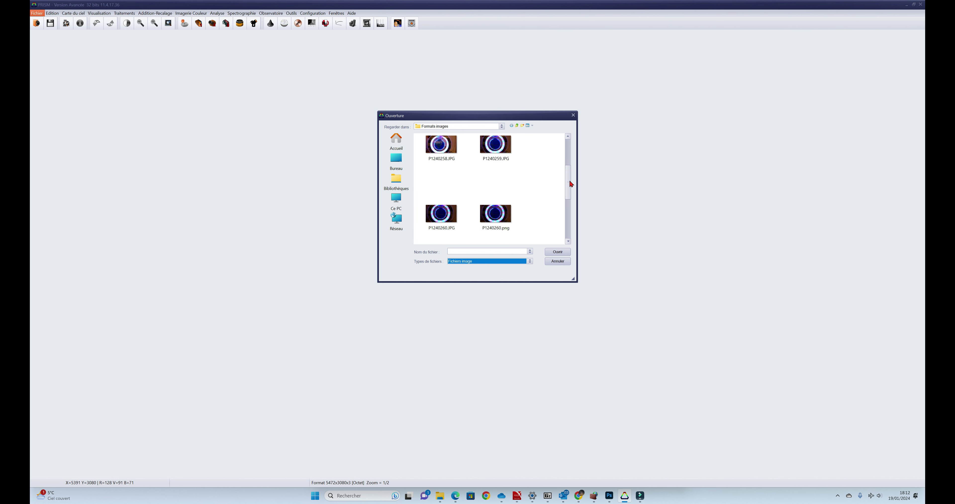
{"action": "mouse_move", "coordinate": [571, 184]}
{"action": "left_mouse_down"}
{"action": "mouse_move", "coordinate": [570, 234]}
{"action": "mouse_move", "coordinate": [568, 185]}
{"action": "left_mouse_up"}
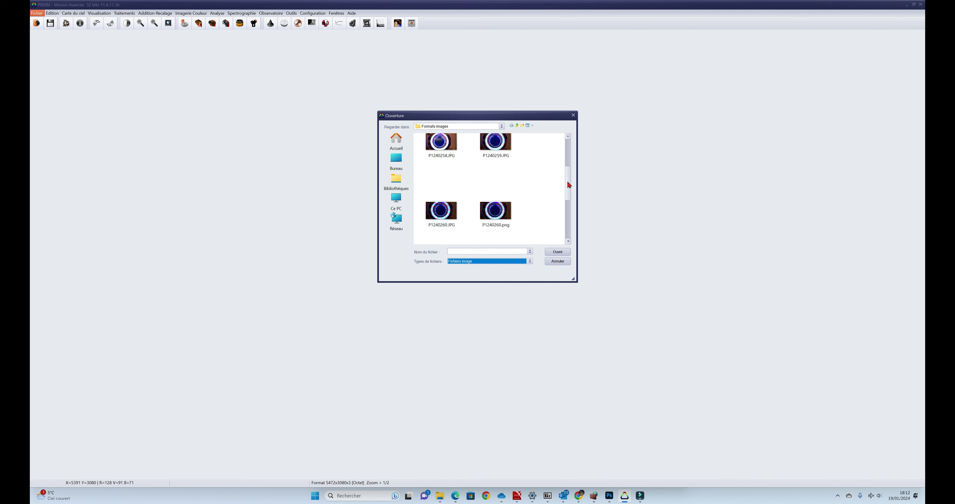
{"action": "left_click_drag", "start_coordinate": [569, 184], "coordinate": [570, 158]}
{"action": "left_click", "coordinate": [501, 261]}
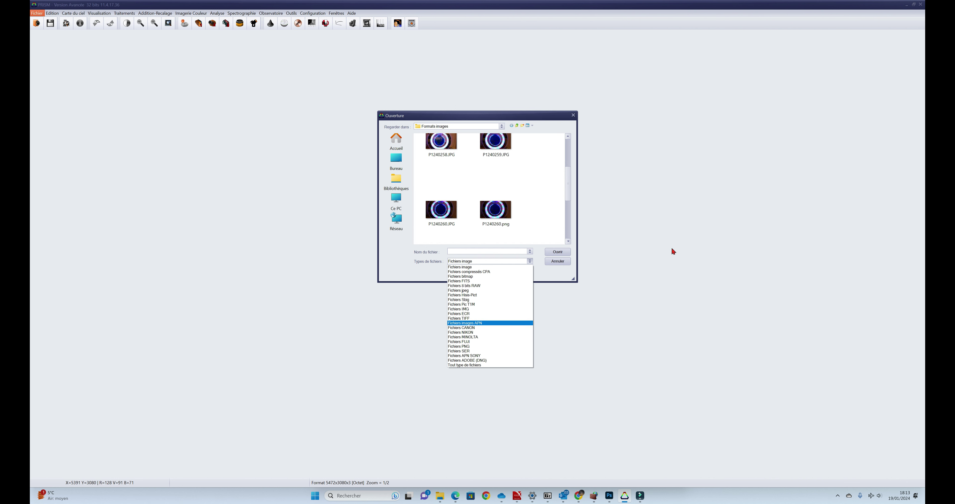
{"action": "left_click", "coordinate": [568, 184]}
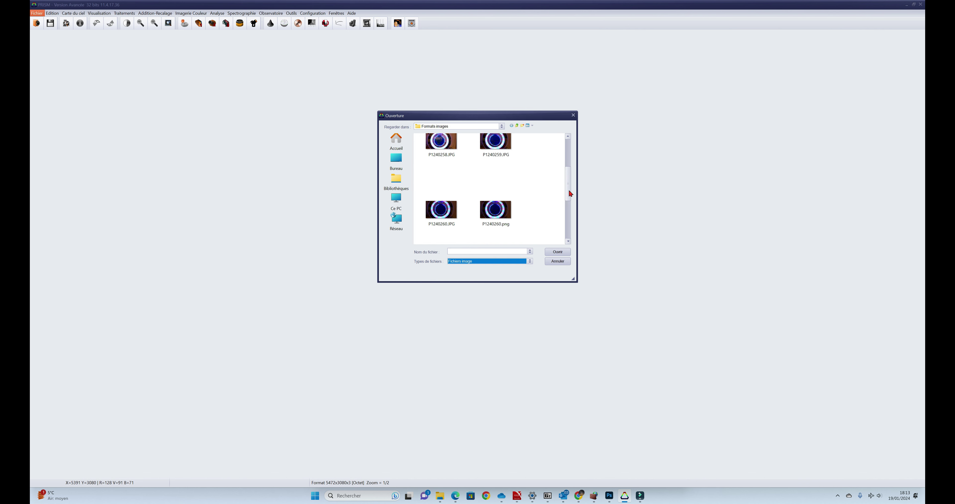
{"action": "scroll", "coordinate": [570, 191], "scroll_direction": "up", "scroll_amount": 1}
{"action": "scroll", "coordinate": [569, 191], "scroll_direction": "down", "scroll_amount": 2}
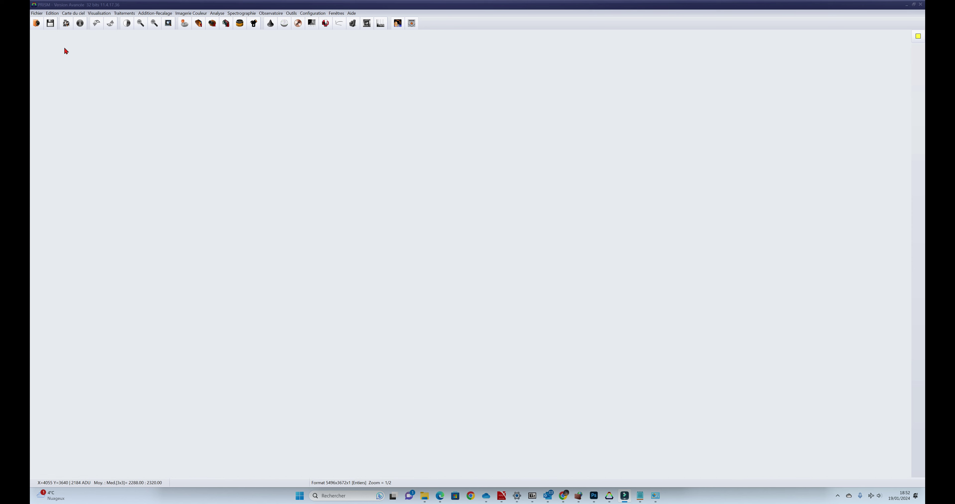
Open the image browser and collapse the expanded user folder and the Ce PC branch in its folder tree
{"action": "left_click", "coordinate": [37, 15]}
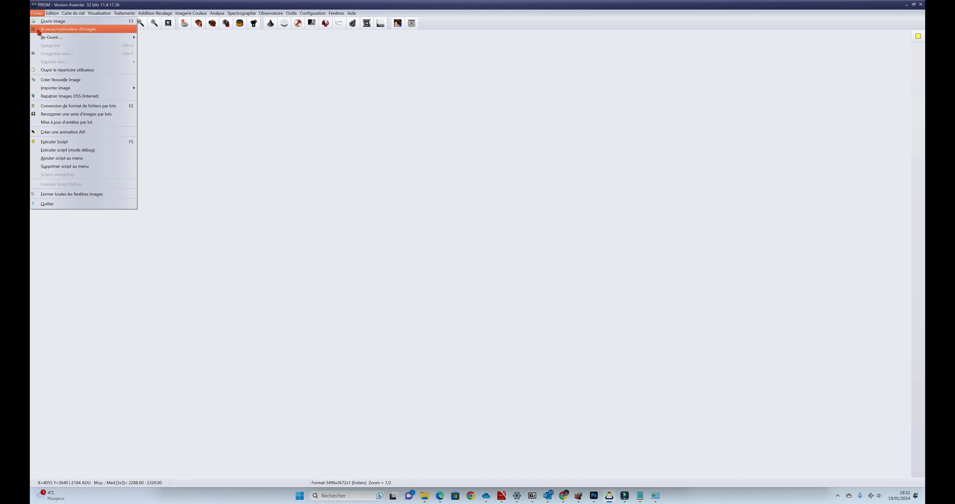
{"action": "left_click", "coordinate": [63, 31]}
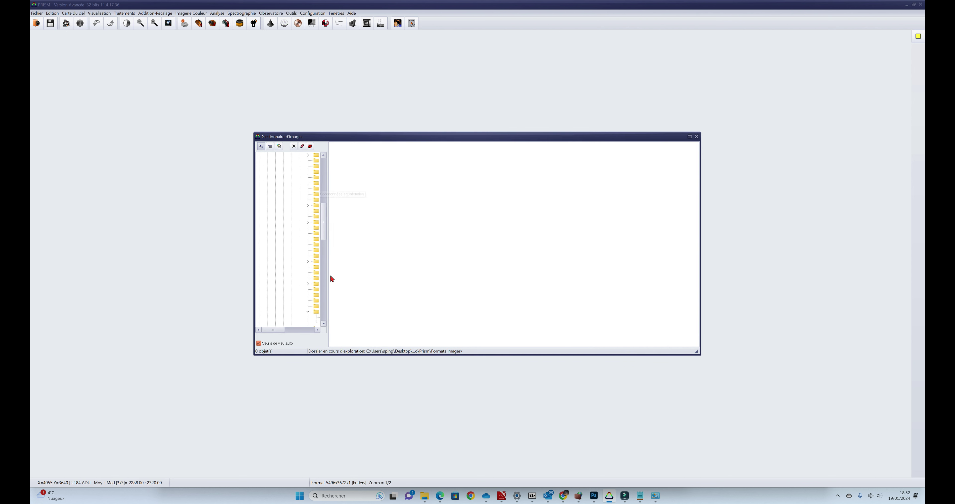
{"action": "left_click_drag", "start_coordinate": [324, 226], "coordinate": [324, 213]}
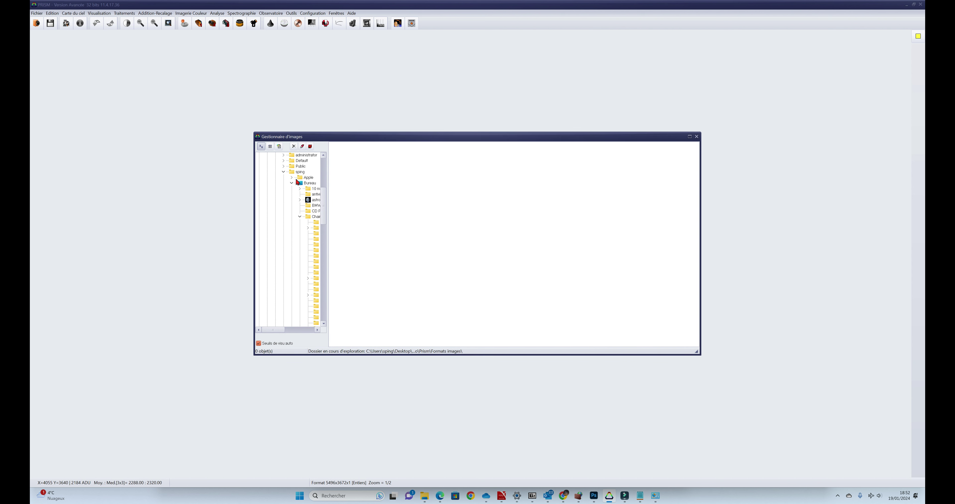
{"action": "left_click", "coordinate": [284, 171]}
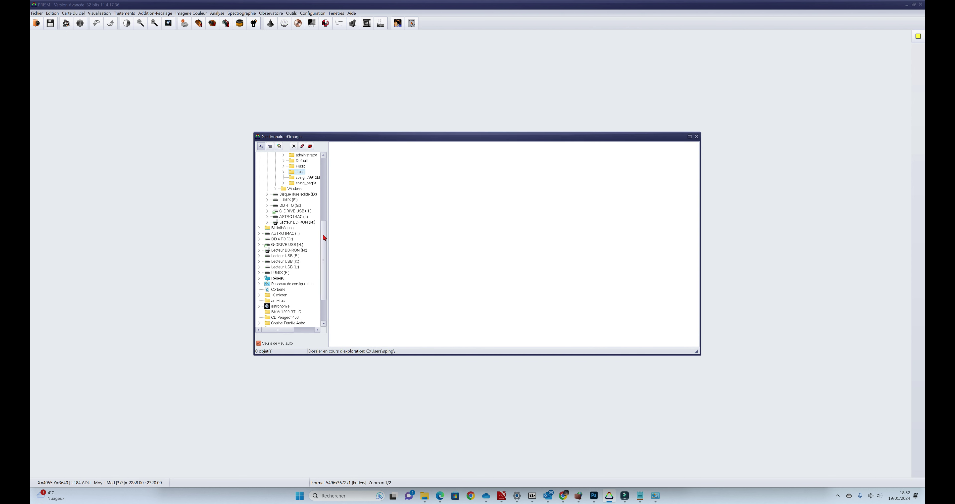
{"action": "left_click_drag", "start_coordinate": [323, 234], "coordinate": [325, 189]}
{"action": "left_click", "coordinate": [259, 188]}
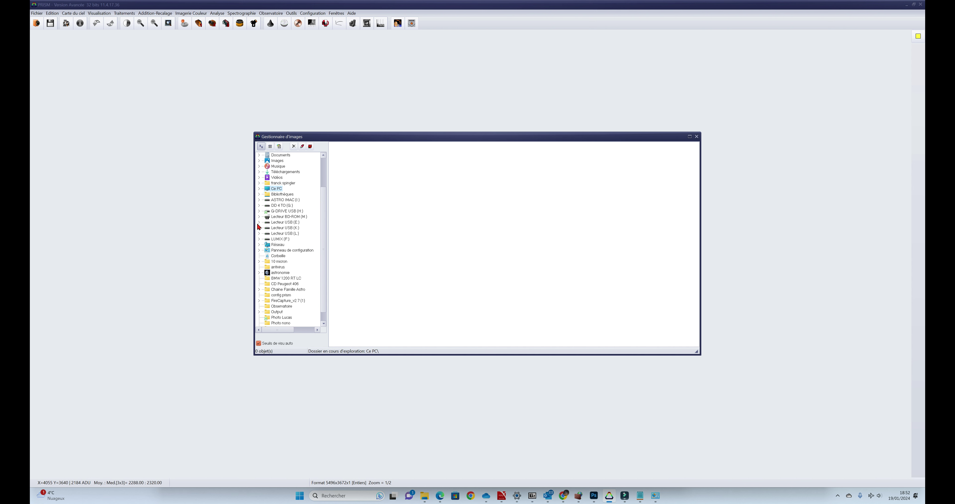
Widen the folder tree and expand the ASTRO IMAC drive down through DOSSIER PHOTOS, CIEL PROFOND, GALAXIES and M31 to 2021-08-27
{"action": "left_click", "coordinate": [259, 200]}
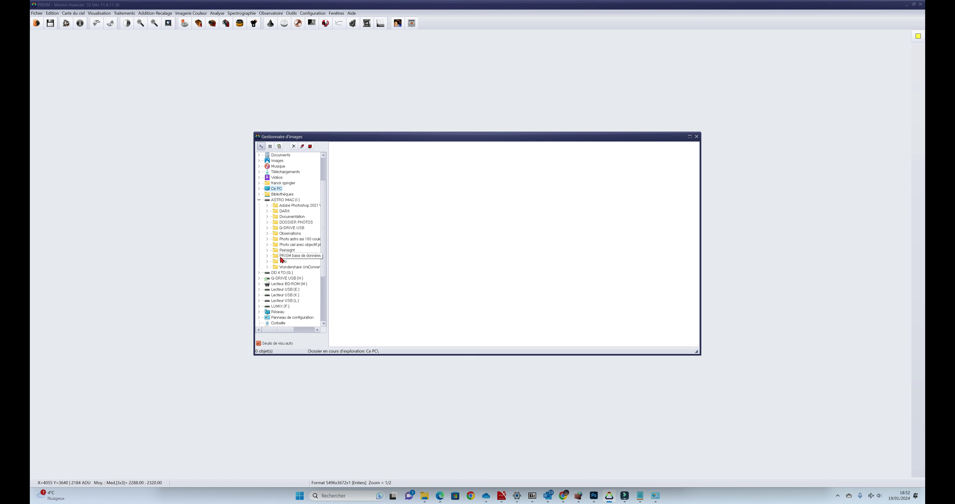
{"action": "left_click", "coordinate": [267, 222]}
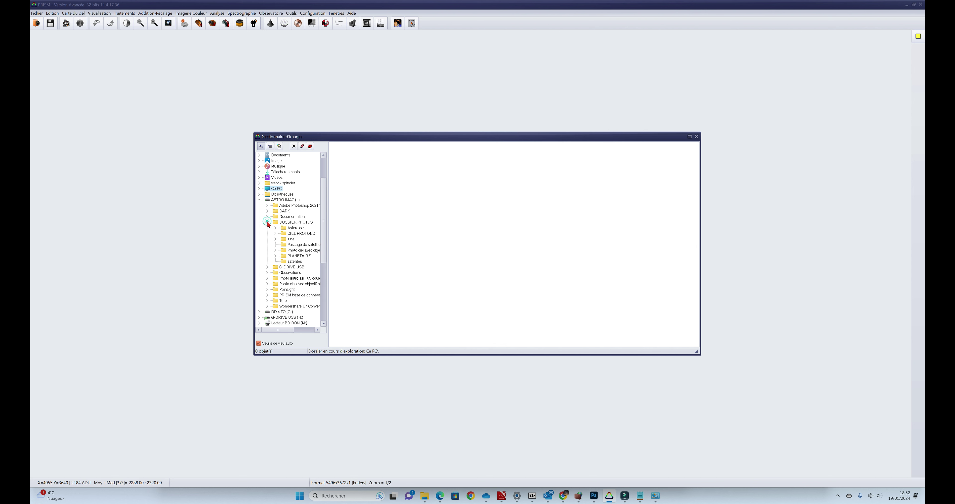
{"action": "left_click", "coordinate": [276, 234]}
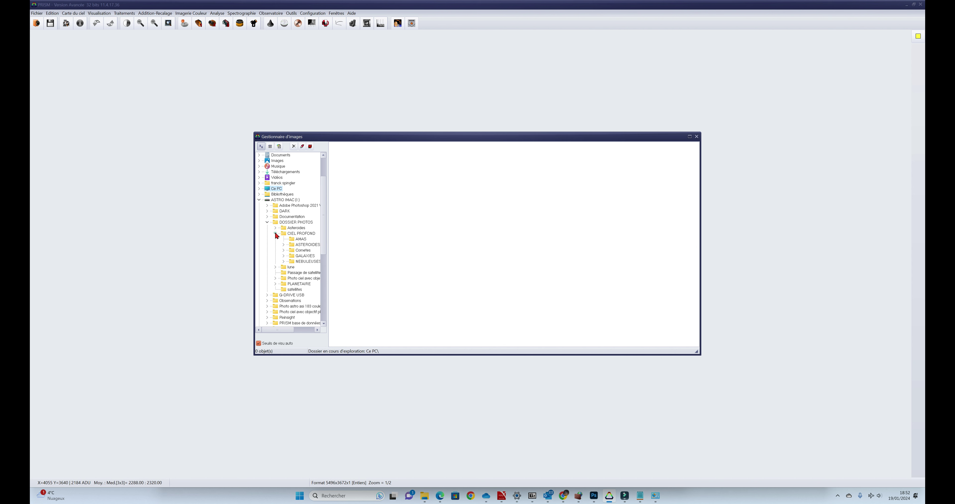
{"action": "left_click", "coordinate": [283, 256]}
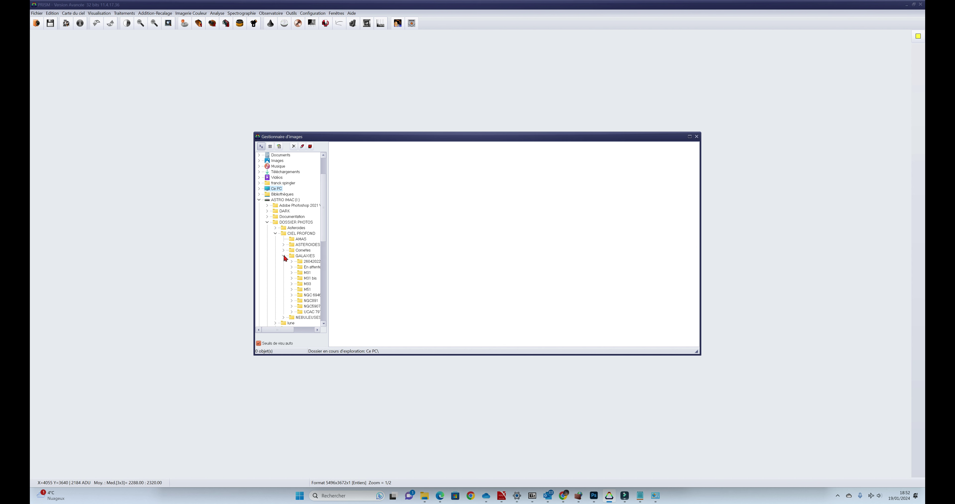
{"action": "left_click_drag", "start_coordinate": [329, 313], "coordinate": [370, 313]}
{"action": "left_click", "coordinate": [291, 273]}
{"action": "double_click", "coordinate": [318, 279]}
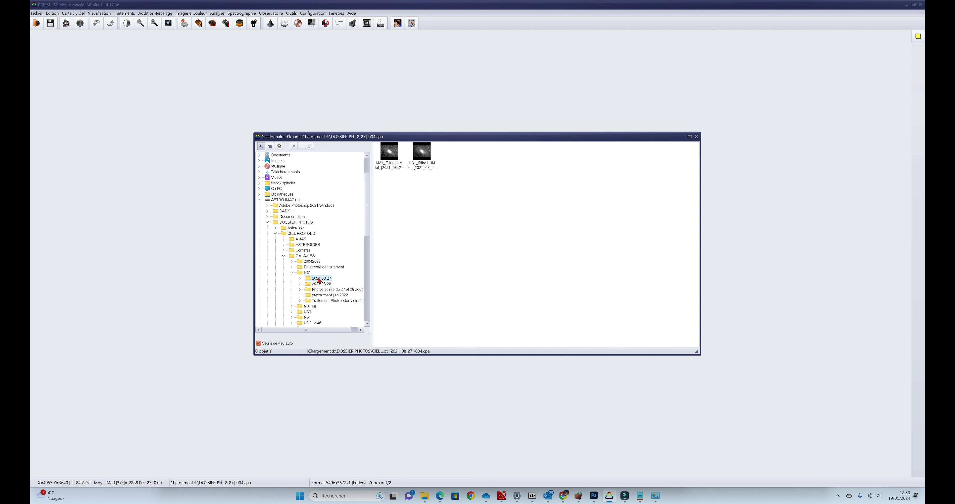
Look through the thumbnails in the Lum, G, R, B and Smalls folders of M31's 2021-08-27 session
{"action": "left_click", "coordinate": [322, 296]}
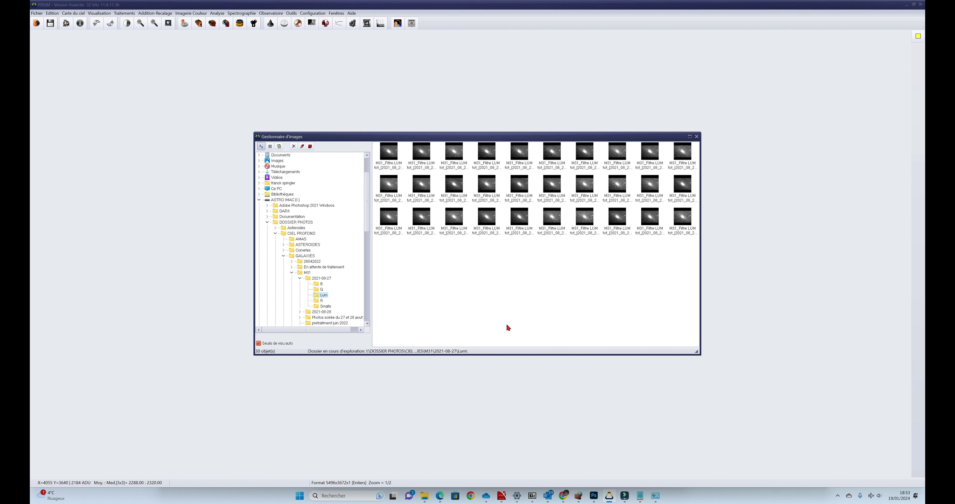
{"action": "left_click", "coordinate": [321, 289]}
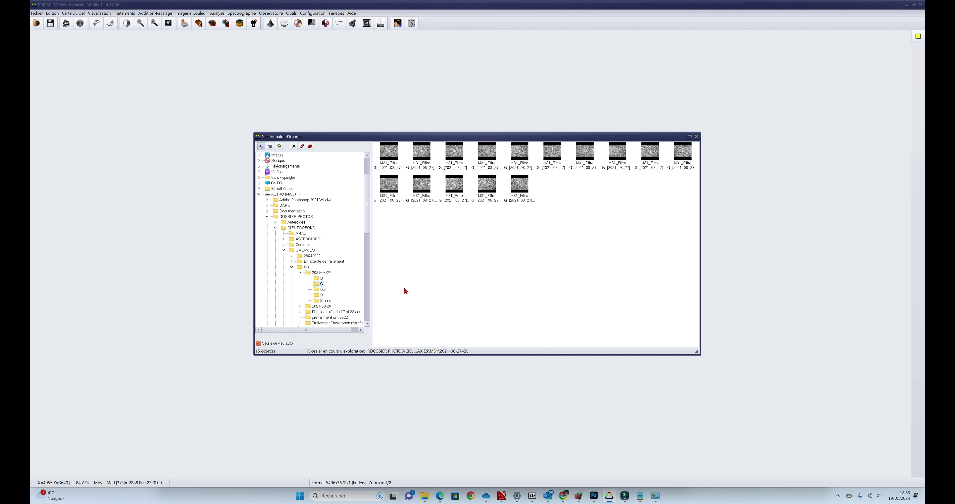
{"action": "left_click", "coordinate": [320, 295]}
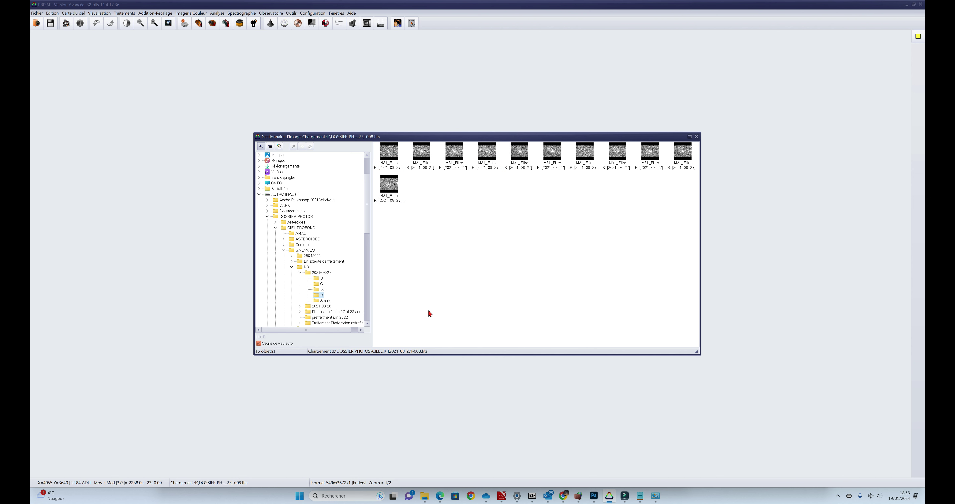
{"action": "left_click", "coordinate": [322, 290]}
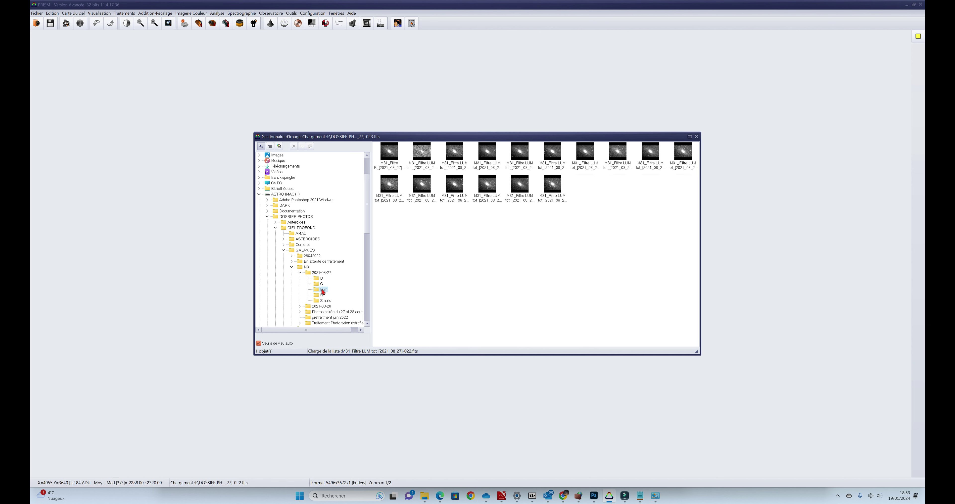
{"action": "left_click", "coordinate": [318, 296]}
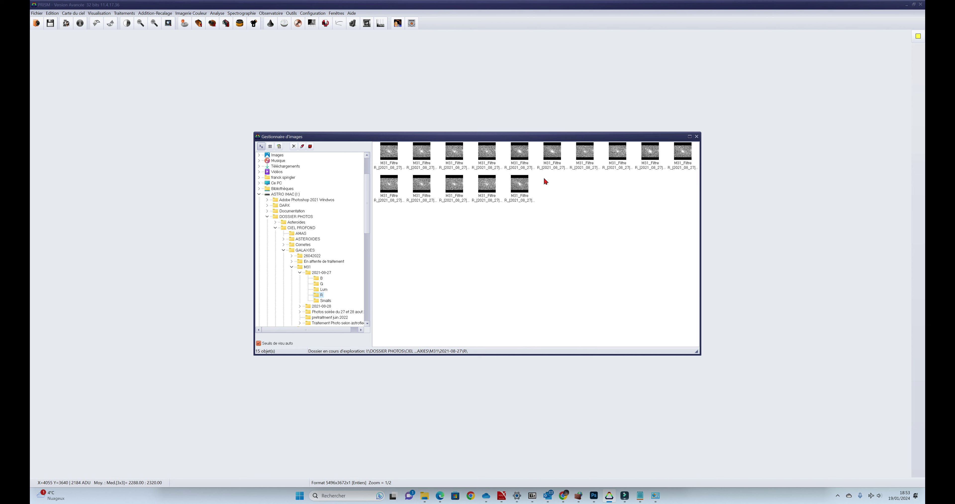
{"action": "left_click", "coordinate": [318, 283]}
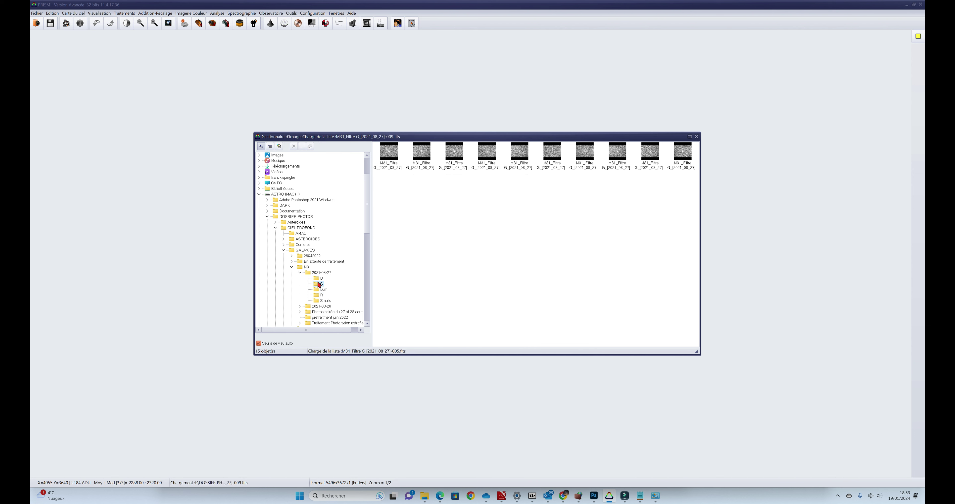
{"action": "left_click", "coordinate": [316, 279]}
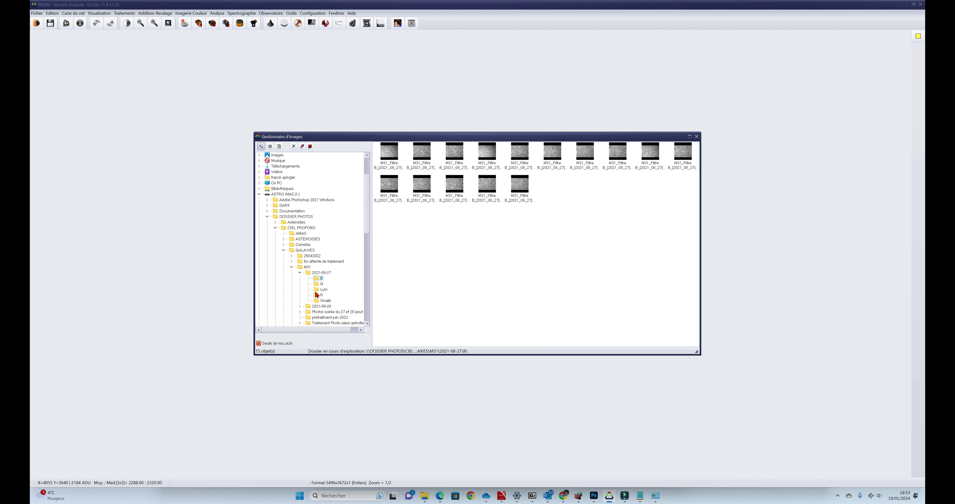
{"action": "left_click", "coordinate": [319, 301]}
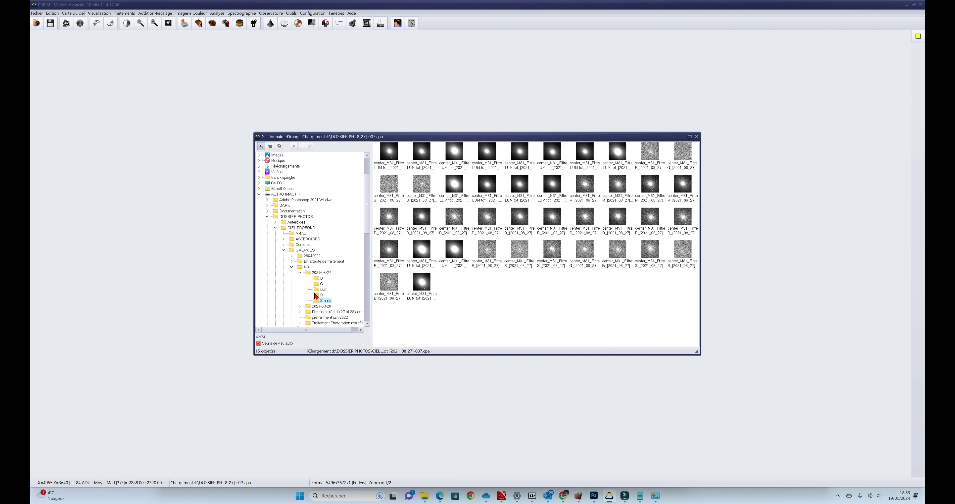
{"action": "left_click", "coordinate": [316, 295]}
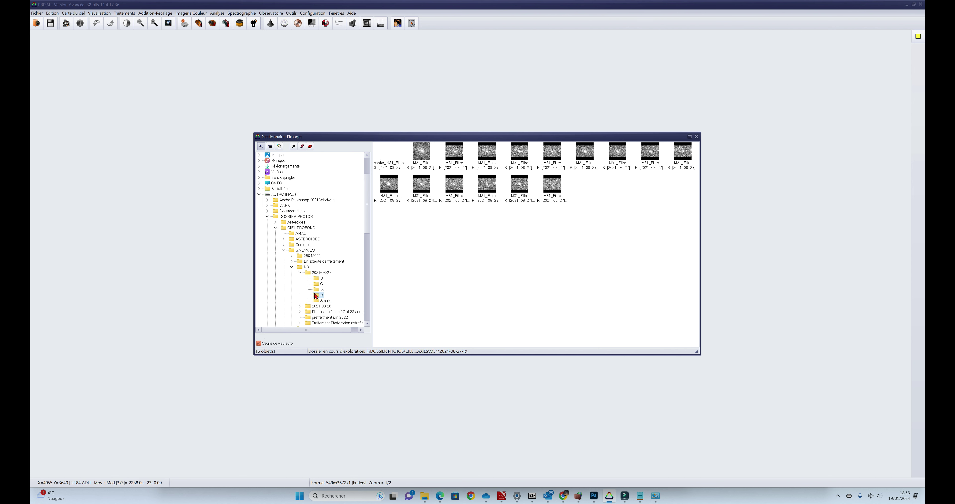
Show the images in the Lights folder of M31 bis as a detailed list and examine its information columns
{"action": "left_click", "coordinate": [300, 306]}
{"action": "scroll", "coordinate": [311, 318], "scroll_direction": "down", "scroll_amount": 1}
{"action": "scroll", "coordinate": [320, 311], "scroll_direction": "down", "scroll_amount": 2}
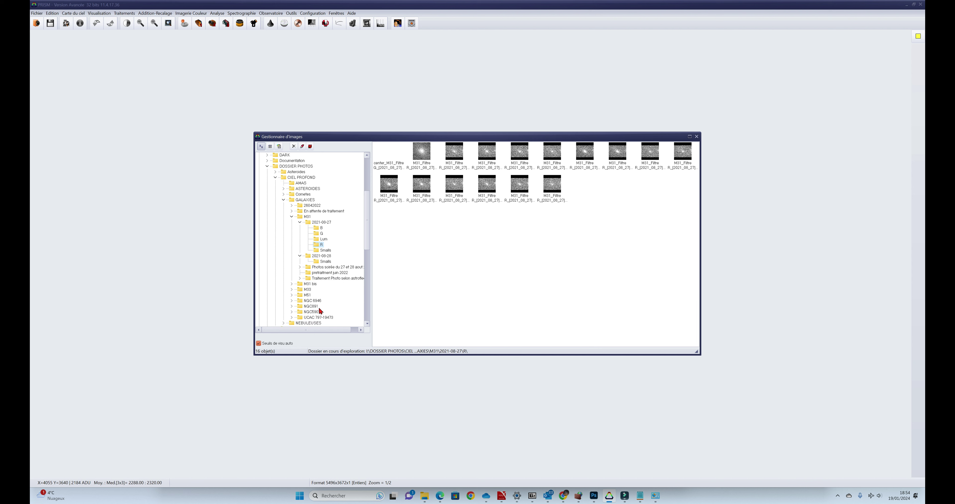
{"action": "left_click", "coordinate": [292, 284]}
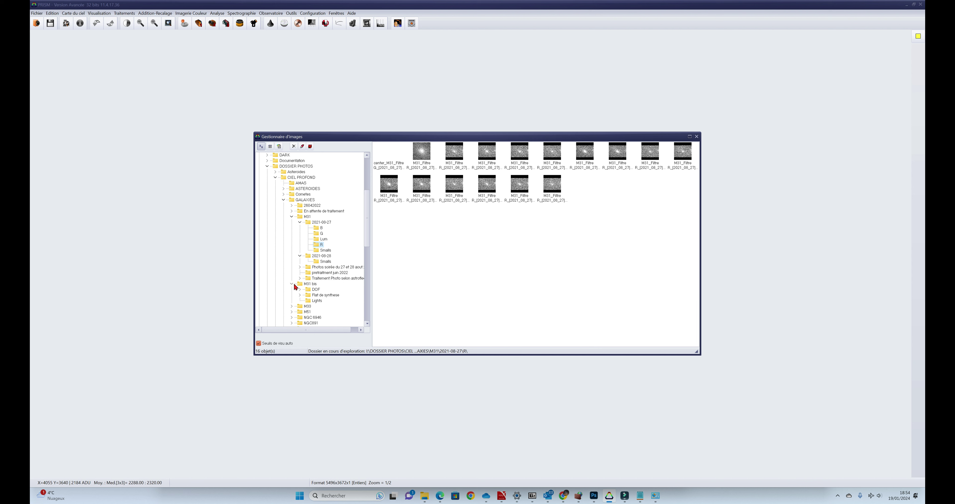
{"action": "left_click", "coordinate": [307, 302]}
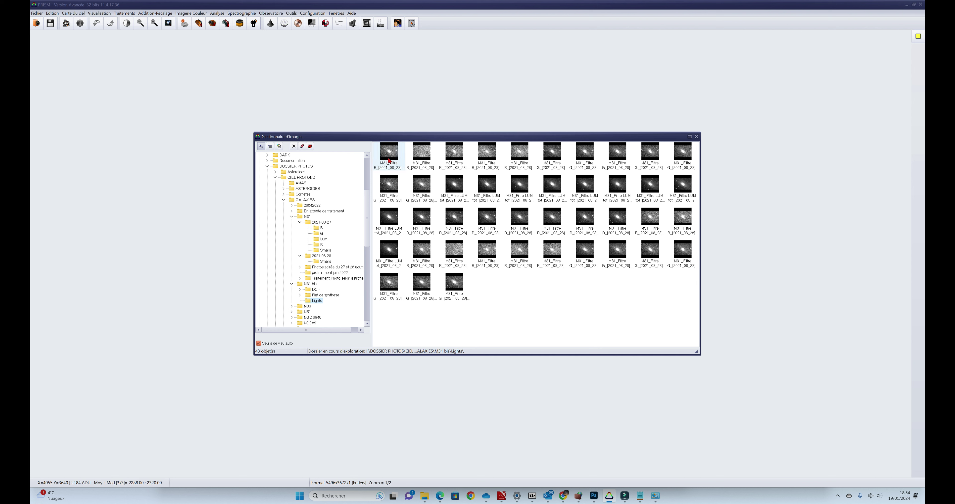
{"action": "left_click", "coordinate": [270, 147]}
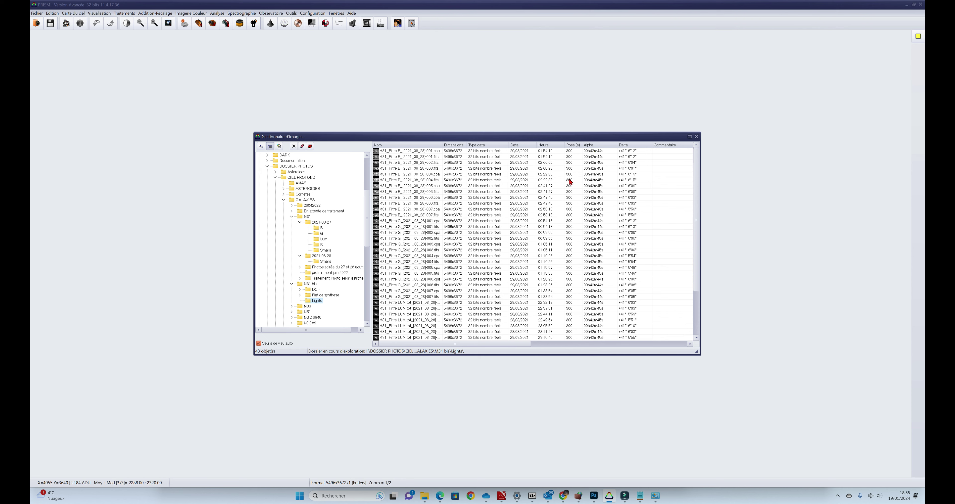
{"action": "left_click_drag", "start_coordinate": [514, 343], "coordinate": [625, 344]}
Save the file list as the text document liste image.txt in the Prism folder, deleting the existing file of that name
{"action": "left_click", "coordinate": [280, 146]}
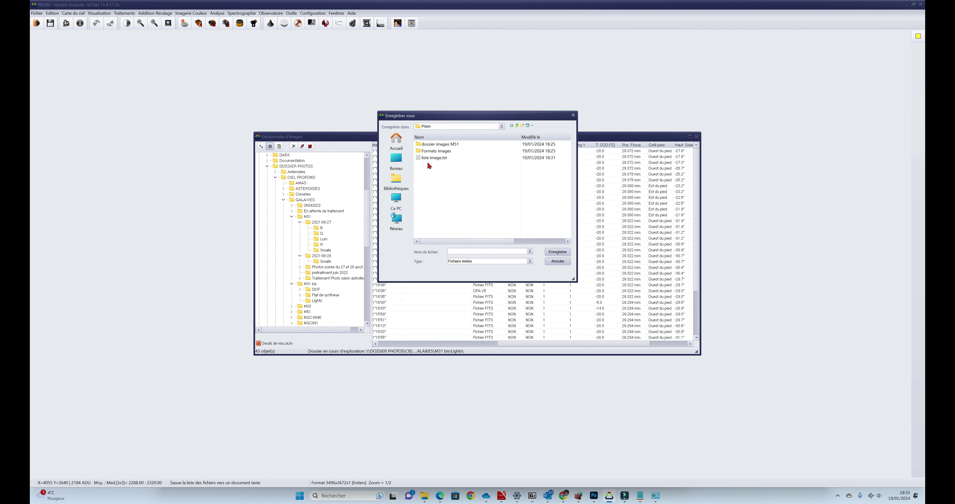
{"action": "left_click", "coordinate": [463, 250]}
{"action": "left_click", "coordinate": [434, 158]}
{"action": "right_click", "coordinate": [425, 158]}
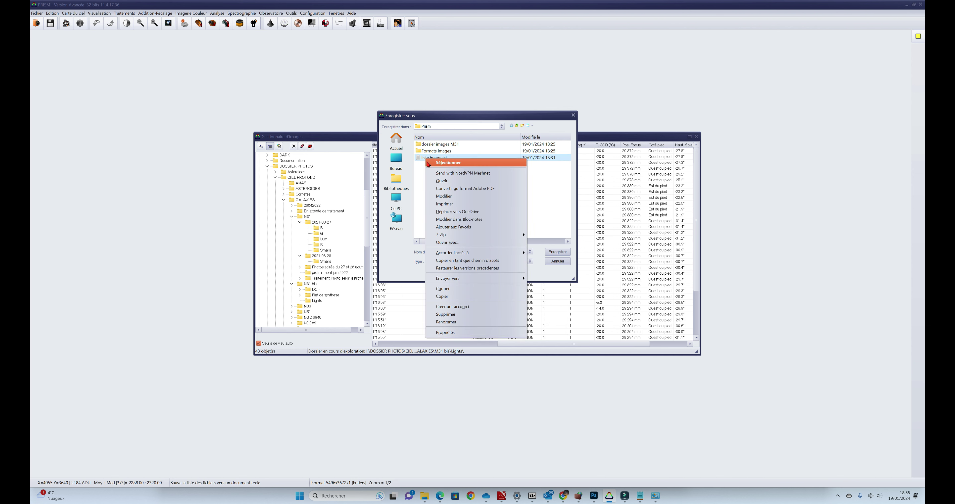
{"action": "left_click", "coordinate": [448, 314]}
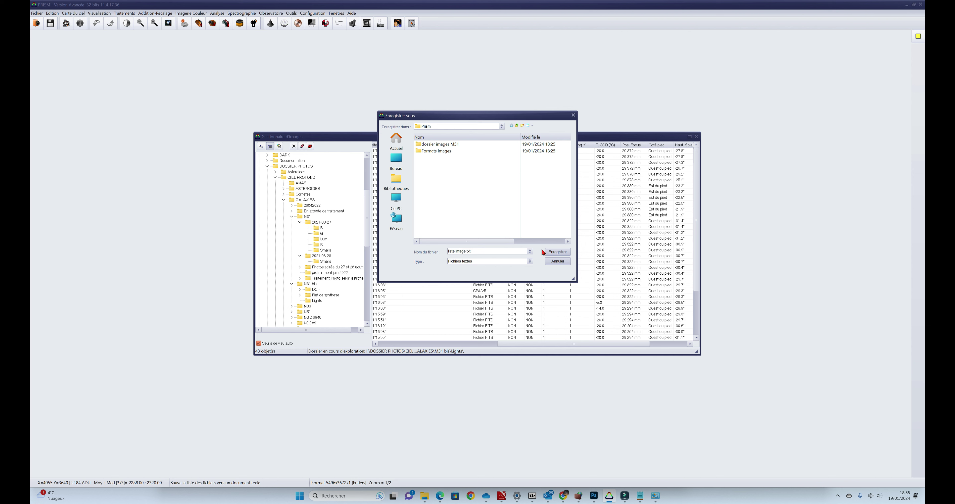
{"action": "left_click", "coordinate": [553, 252]}
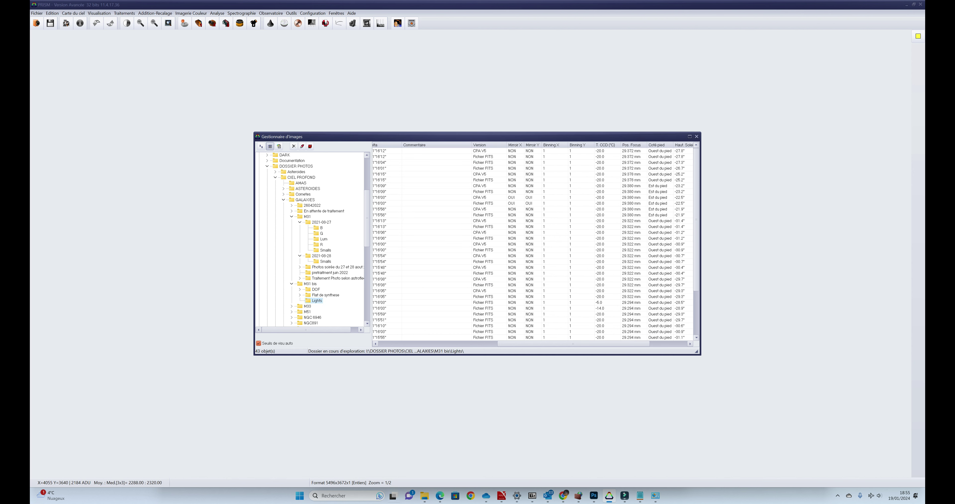
Switch to File Explorer and go to the Prism folder inside Chaine Famille Astro on the Bureau
{"action": "left_click", "coordinate": [425, 497]}
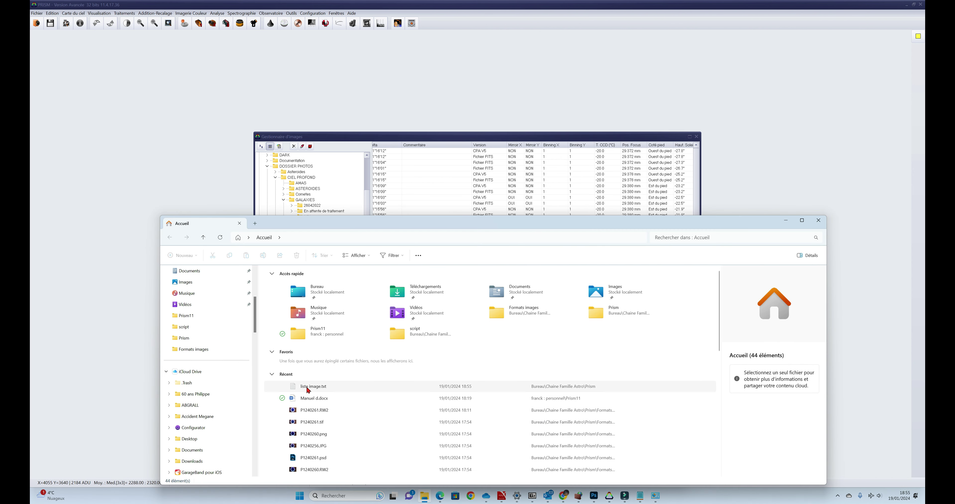
{"action": "scroll", "coordinate": [191, 351], "scroll_direction": "up", "scroll_amount": 3}
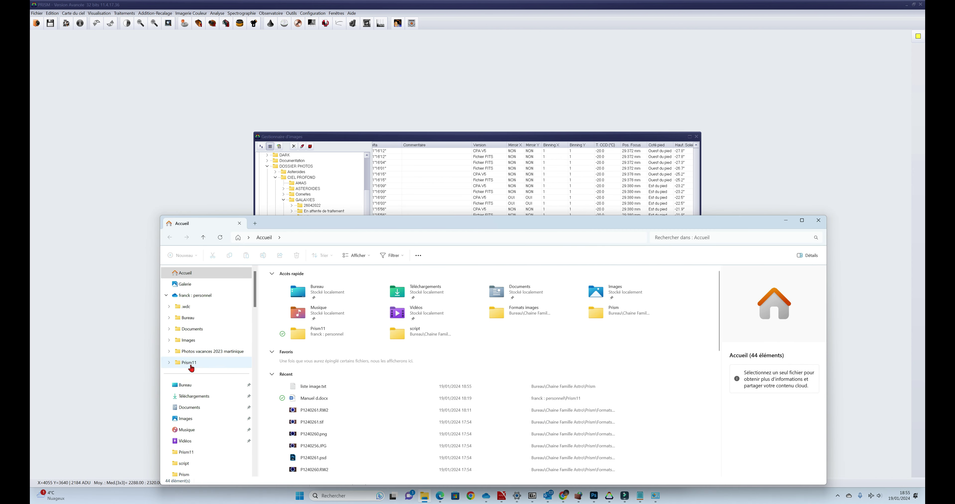
{"action": "left_click", "coordinate": [185, 386]}
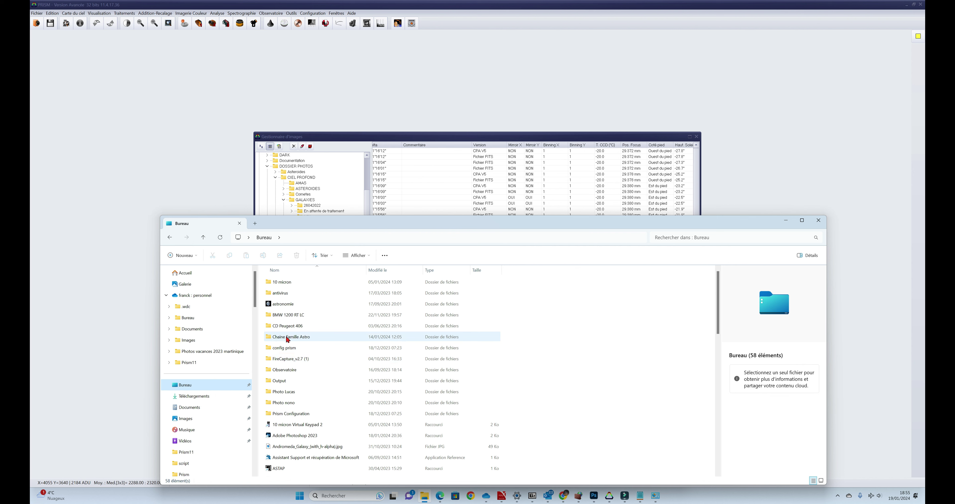
{"action": "double_click", "coordinate": [288, 337]}
{"action": "scroll", "coordinate": [286, 429], "scroll_direction": "down", "scroll_amount": 3}
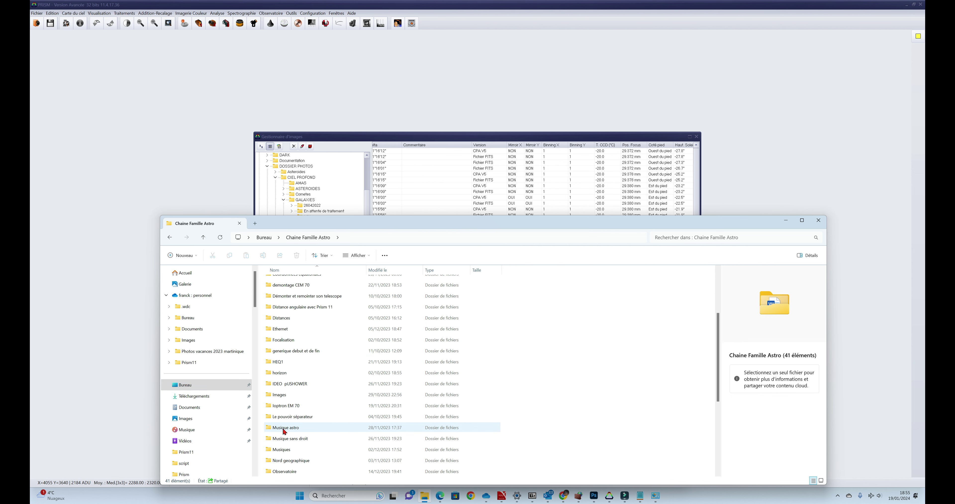
{"action": "scroll", "coordinate": [281, 426], "scroll_direction": "down", "scroll_amount": 3}
{"action": "double_click", "coordinate": [293, 382]}
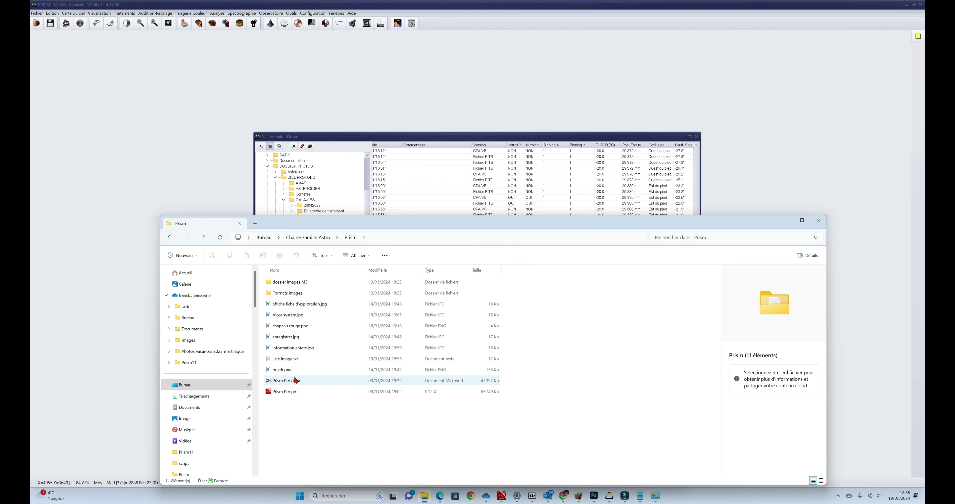
Open liste image.txt to read the exported image details, and close both the document and File Explorer
{"action": "double_click", "coordinate": [282, 360]}
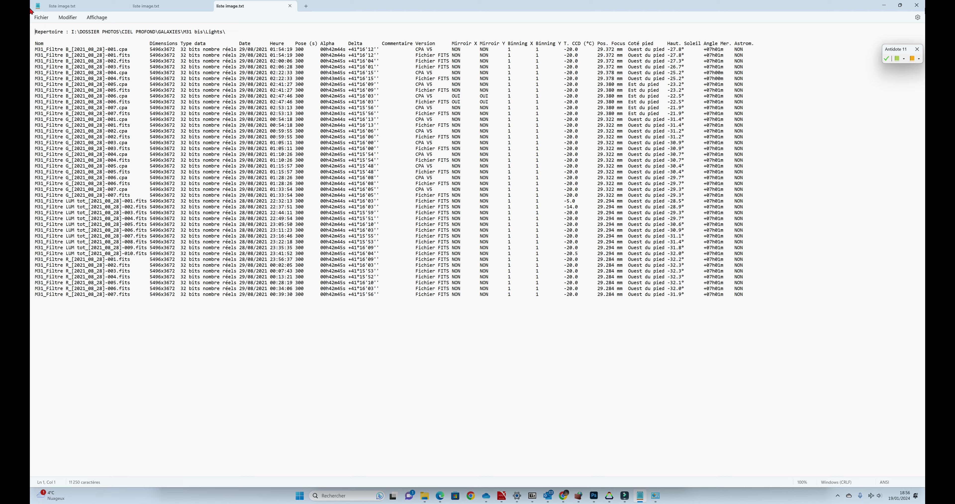
{"action": "left_click", "coordinate": [917, 5]}
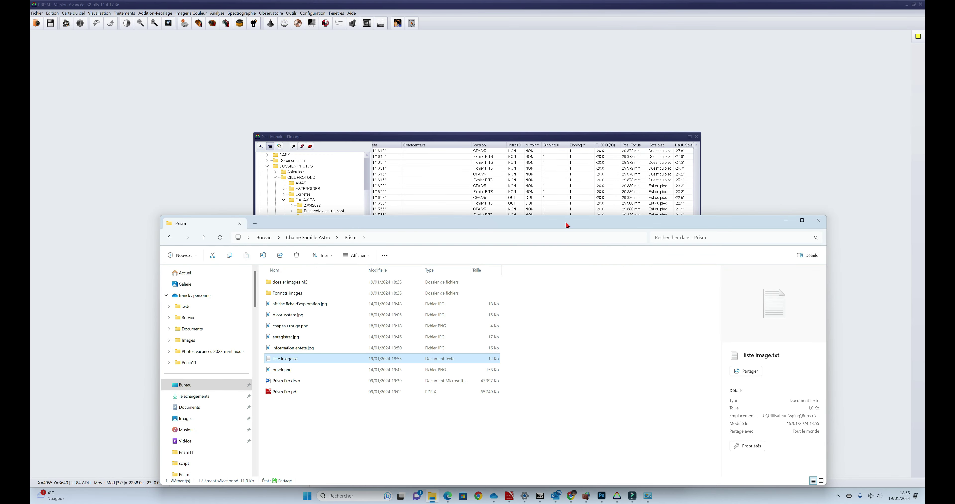
{"action": "left_click", "coordinate": [818, 220]}
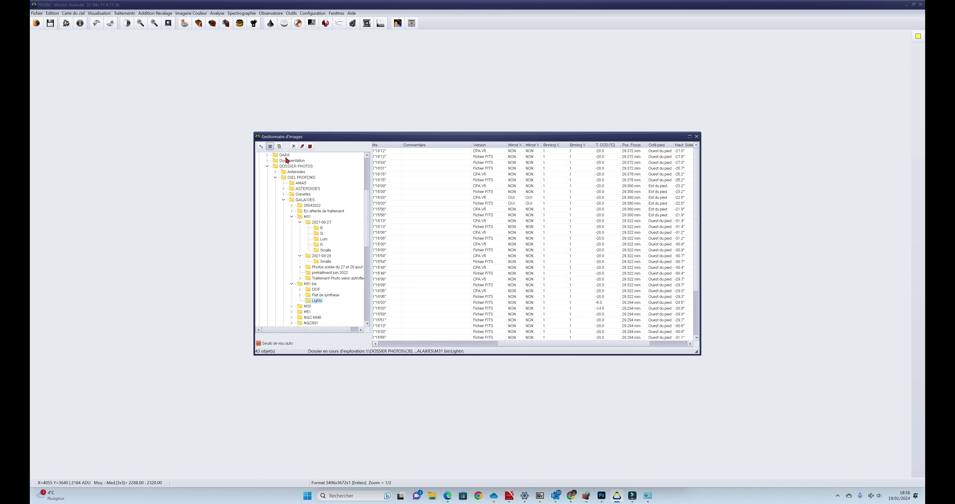
Show the Lights folder of M31 bis as thumbnails and refresh the image previews
{"action": "left_click", "coordinate": [261, 146]}
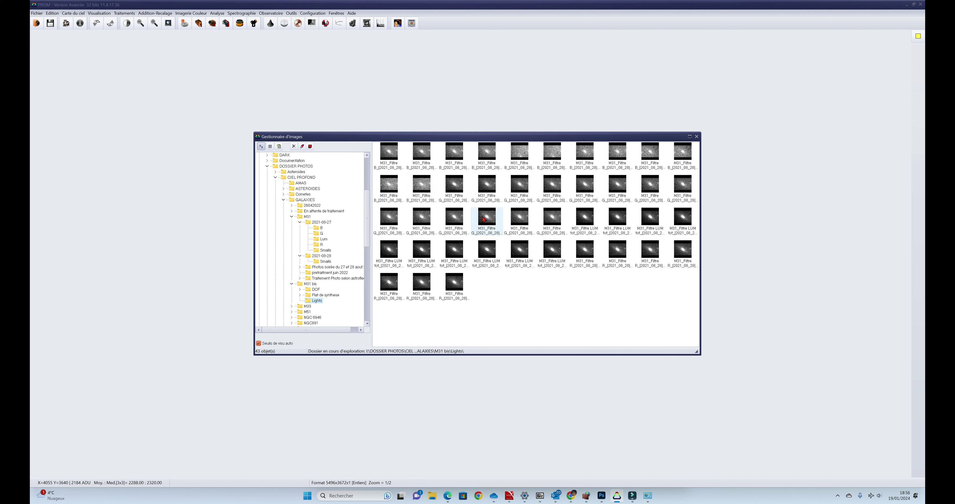
{"action": "left_click", "coordinate": [487, 221]}
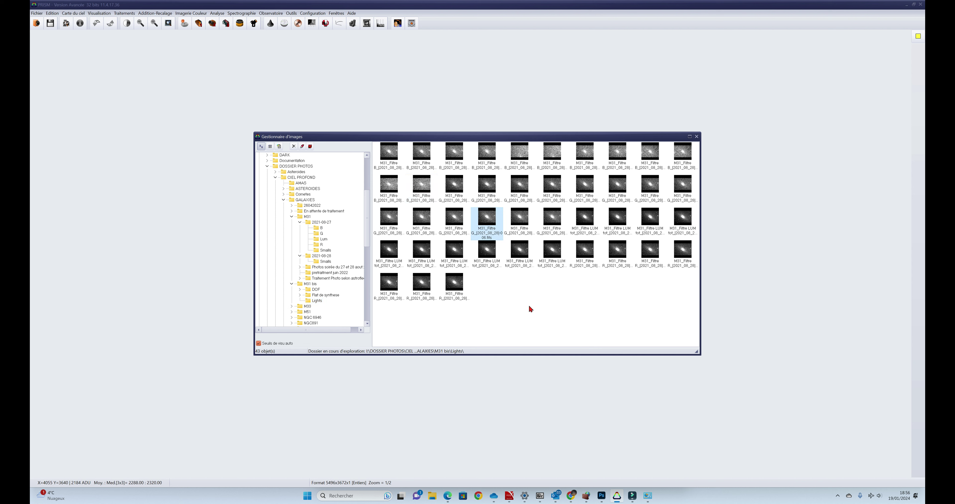
{"action": "left_click", "coordinate": [303, 147]}
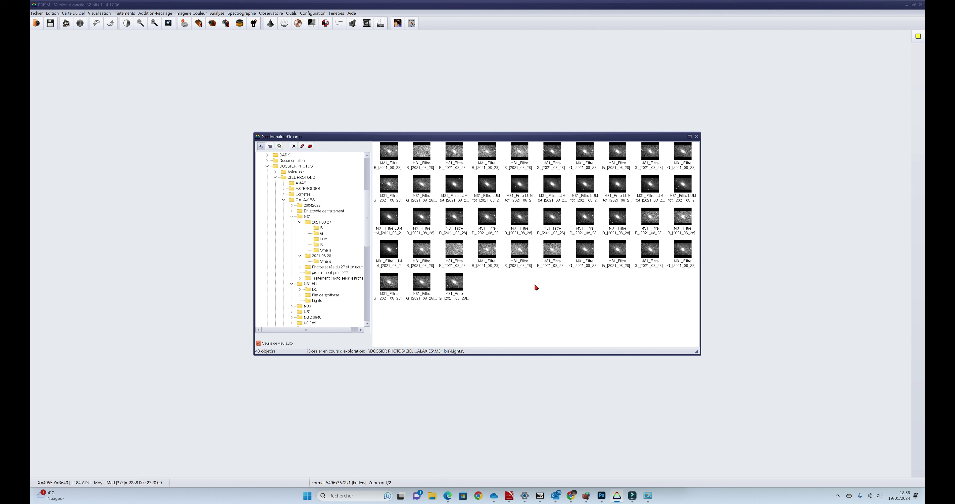
{"action": "left_click", "coordinate": [310, 147]}
Browse the thumbnails of the M31 subfolders, including Lum, G and Smalls of 2021-08-27
{"action": "left_click", "coordinate": [322, 234]}
{"action": "left_click", "coordinate": [323, 239]}
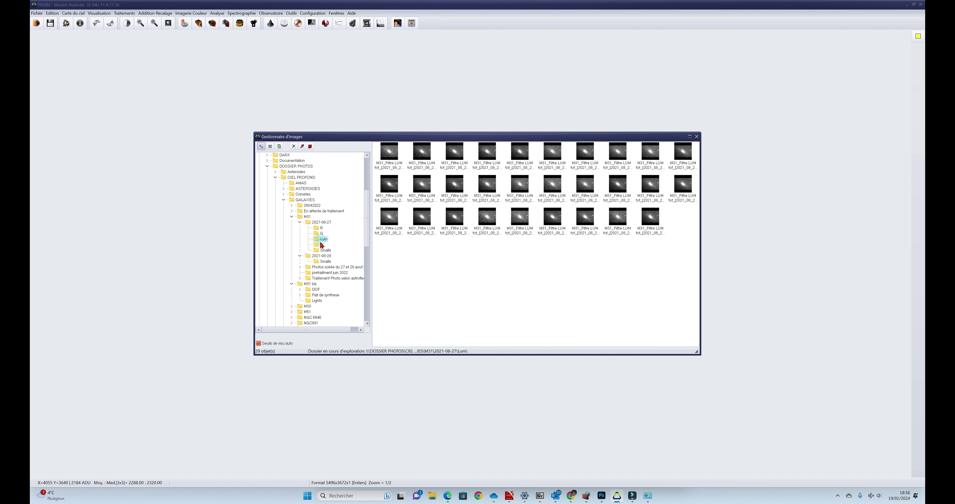
{"action": "left_click", "coordinate": [321, 255]}
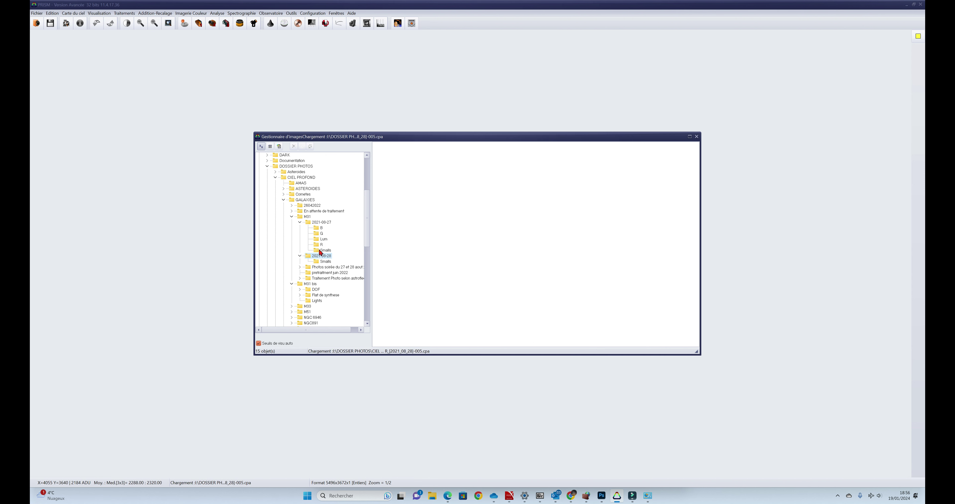
{"action": "left_click", "coordinate": [321, 234]}
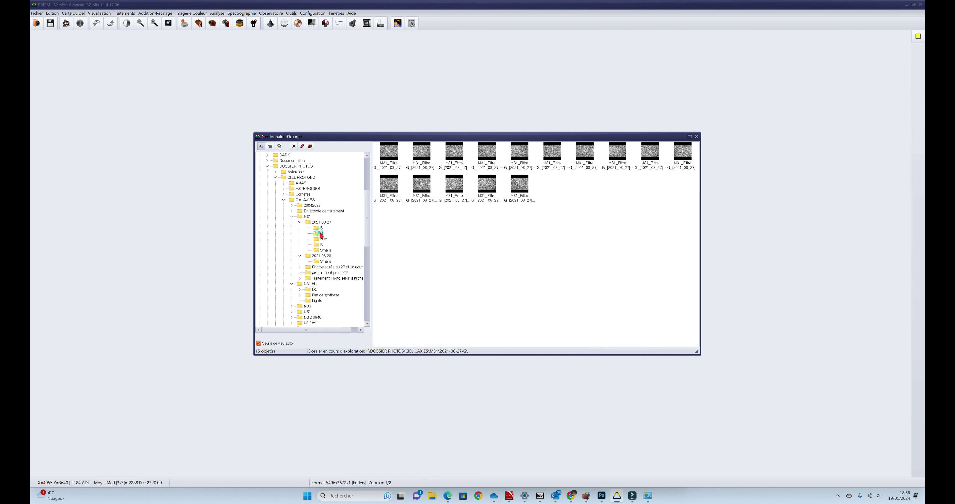
{"action": "left_click", "coordinate": [326, 251]}
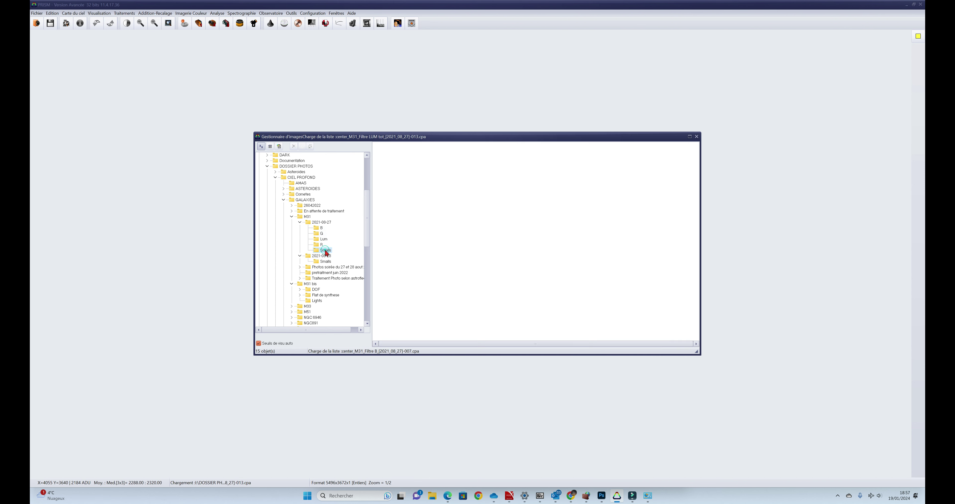
Look through the Flat de synthese and DOF folders of M31 bis, and load the thumbnails of the M33 folder
{"action": "left_click", "coordinate": [317, 295]}
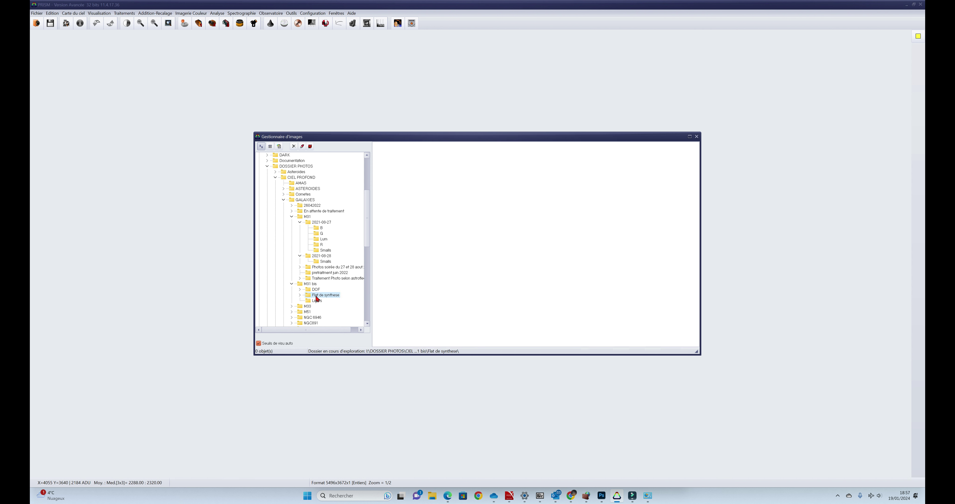
{"action": "left_click", "coordinate": [316, 290]}
{"action": "double_click", "coordinate": [304, 307]}
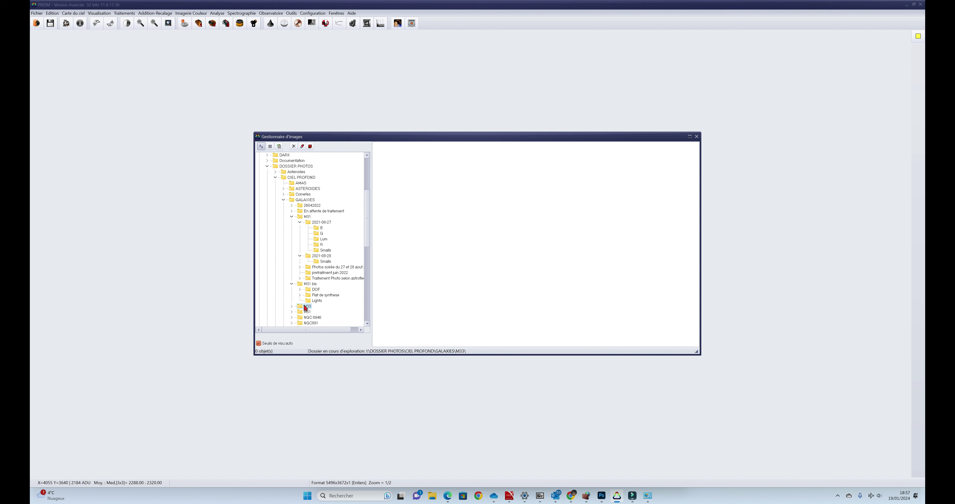
{"action": "double_click", "coordinate": [311, 313]}
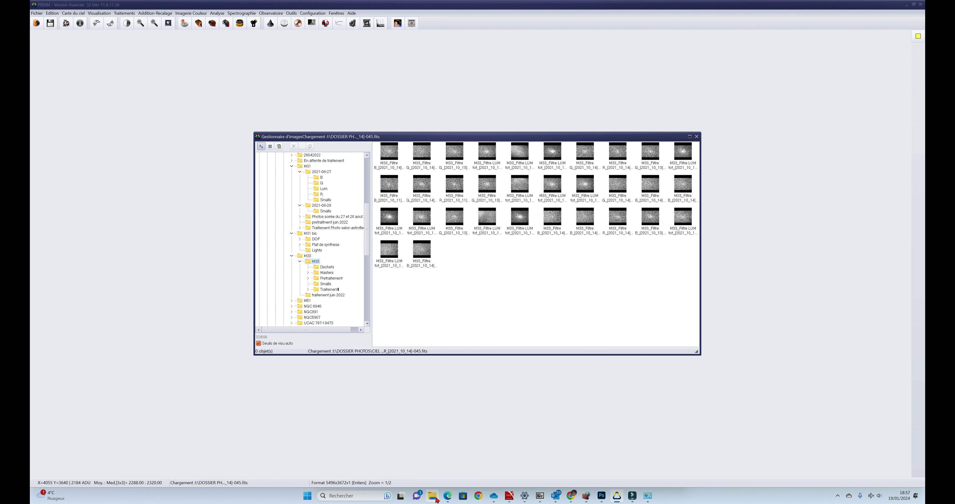
Search Windows for the Browse files folder, open it to examine the stored BRS preview files, and close it
{"action": "left_click", "coordinate": [359, 498]}
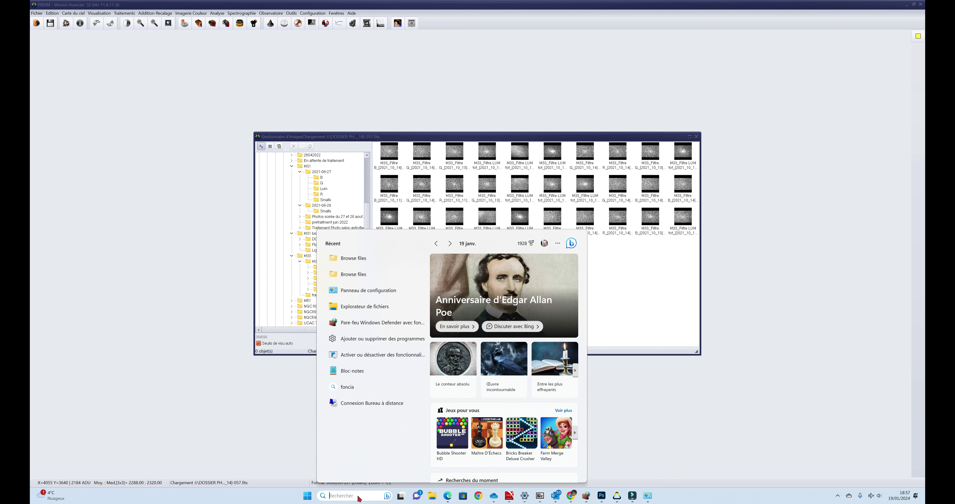
{"action": "right_click", "coordinate": [359, 496]}
{"action": "left_click", "coordinate": [351, 497]}
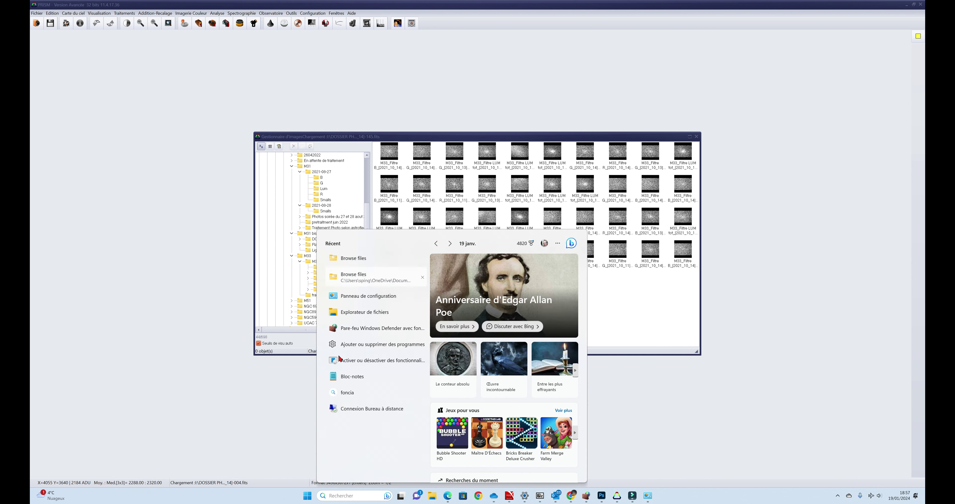
{"action": "type", "text": "br"}
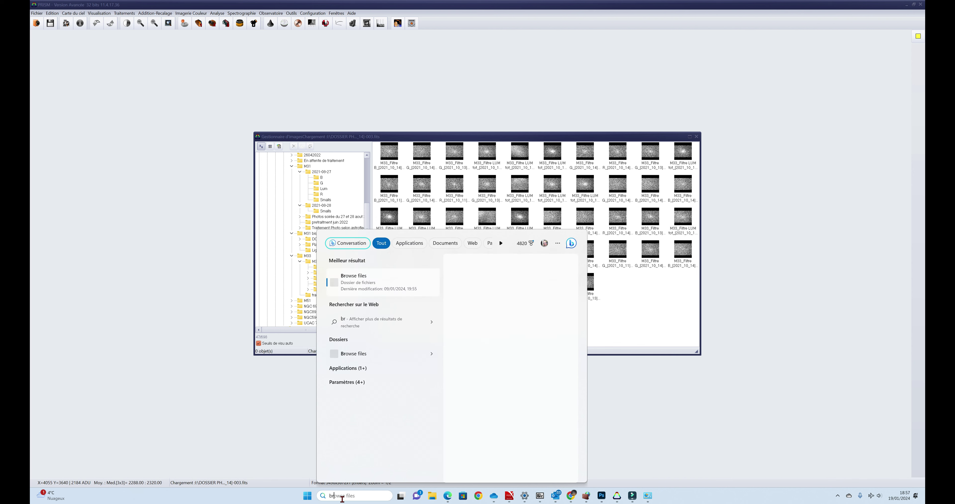
{"action": "type", "text": "owse files"}
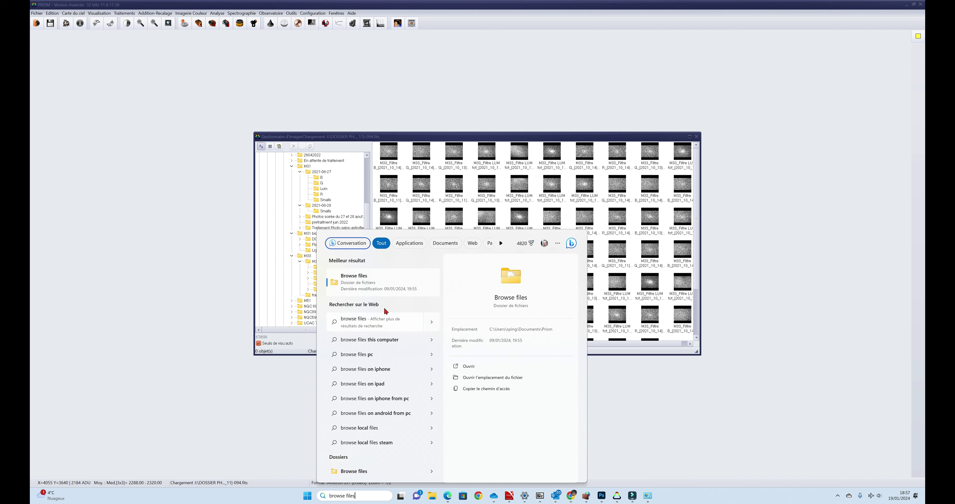
{"action": "left_click", "coordinate": [381, 287]}
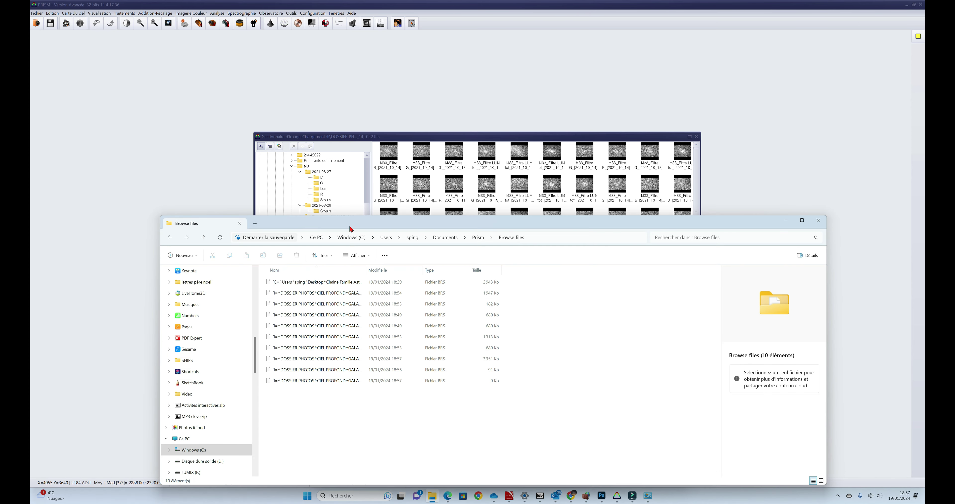
{"action": "left_click_drag", "start_coordinate": [351, 229], "coordinate": [355, 104]}
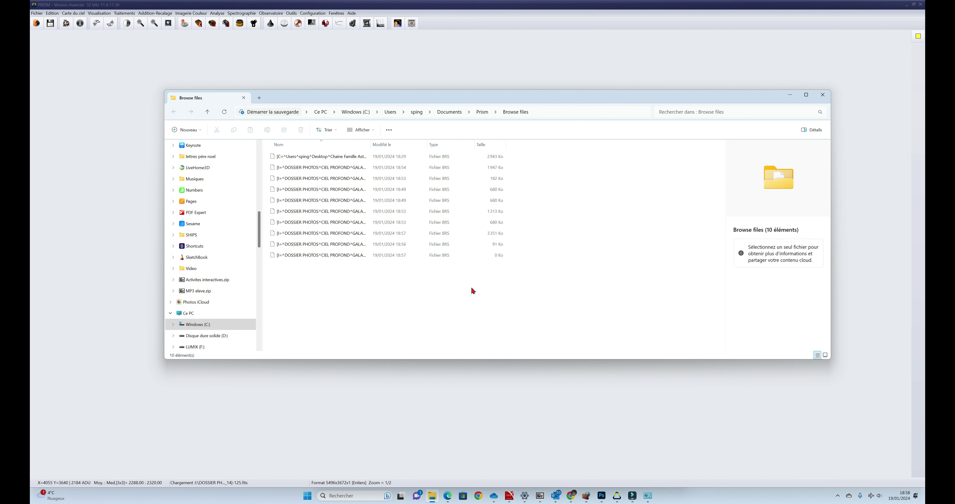
{"action": "left_click", "coordinate": [823, 95]}
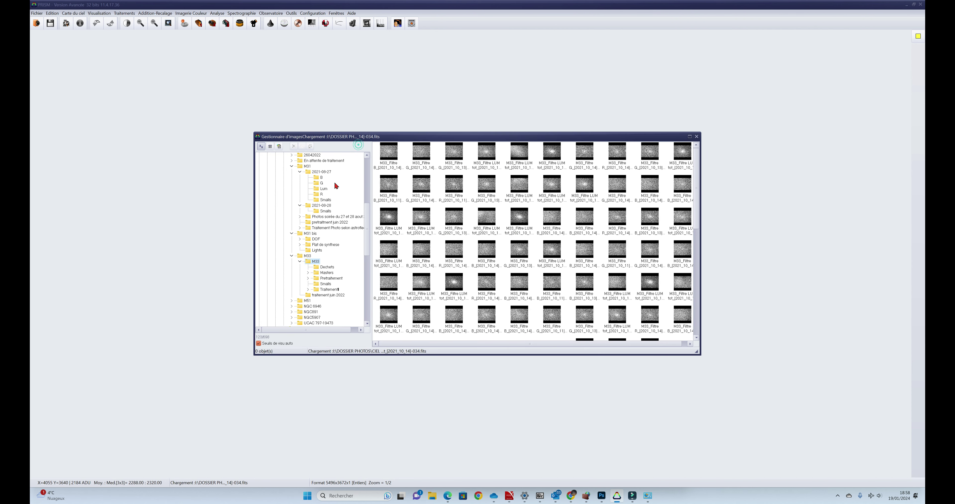
{"action": "left_click", "coordinate": [324, 189]}
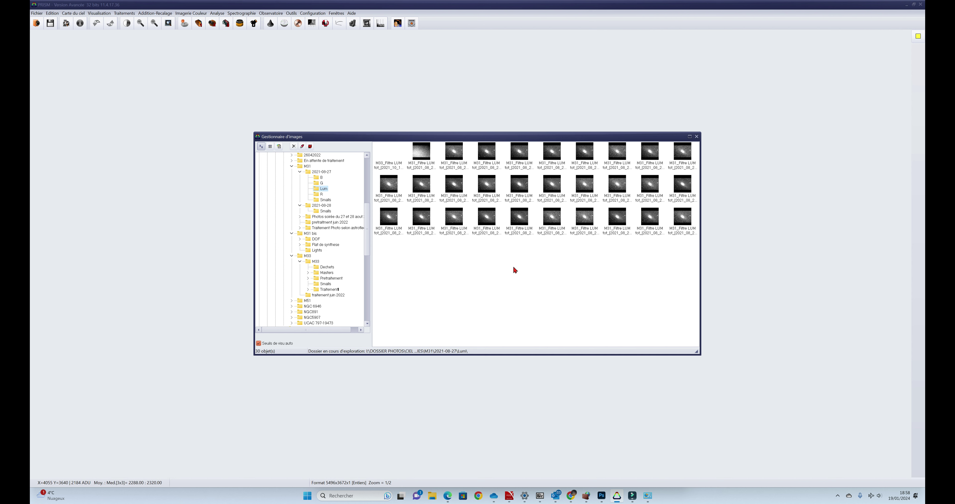
{"action": "left_click", "coordinate": [310, 146]}
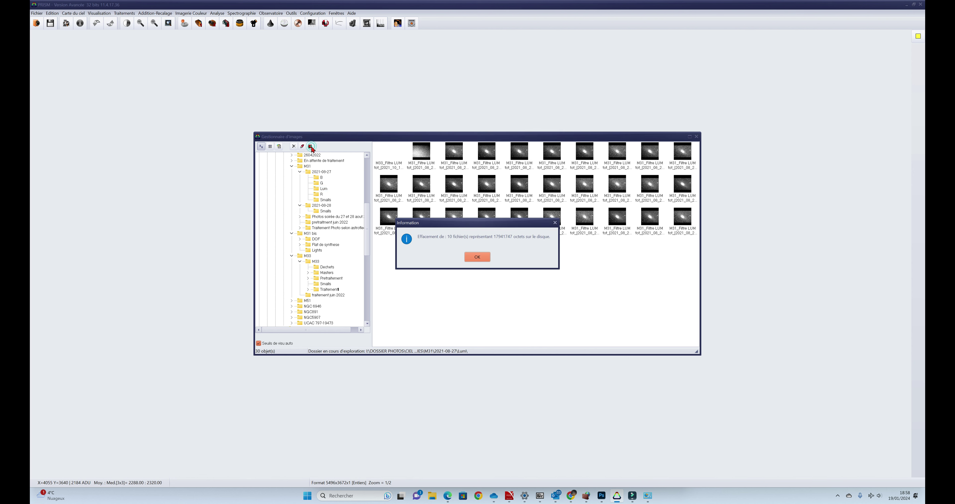
{"action": "left_click", "coordinate": [478, 258]}
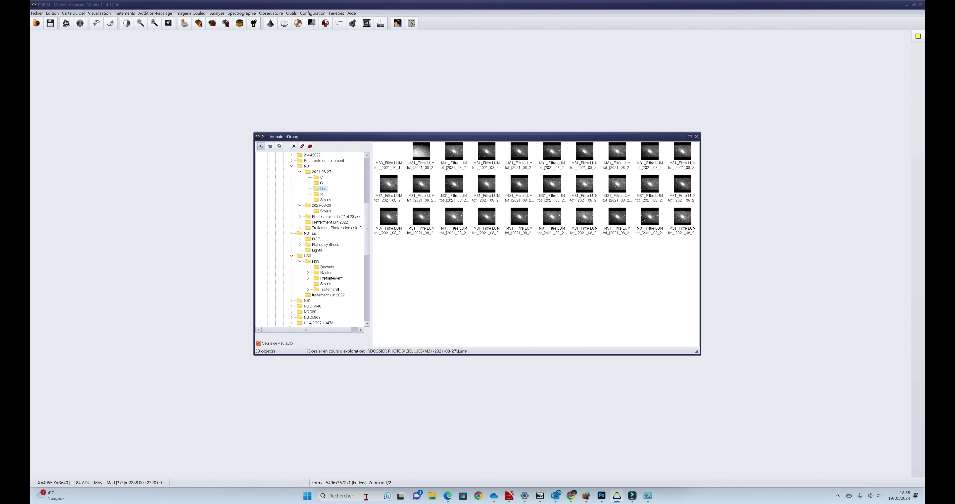
Reopen the Browse files folder to check its contents after the erasure, and close it
{"action": "left_click", "coordinate": [356, 496]}
{"action": "left_click", "coordinate": [354, 264]}
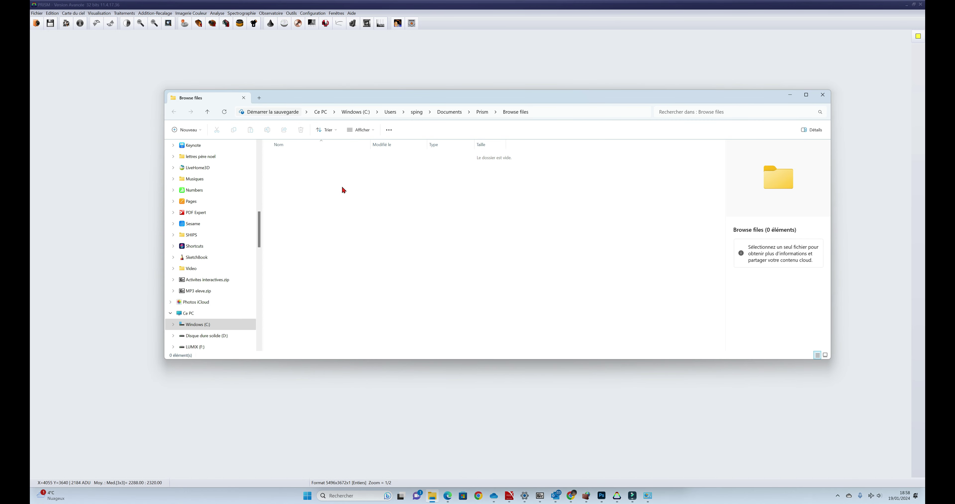
{"action": "left_click", "coordinate": [823, 95]}
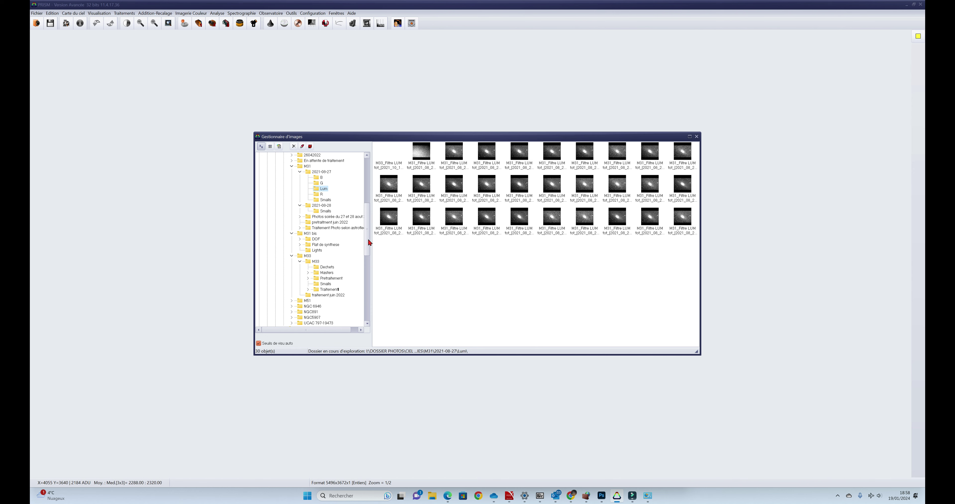
{"action": "left_click_drag", "start_coordinate": [369, 243], "coordinate": [368, 232]}
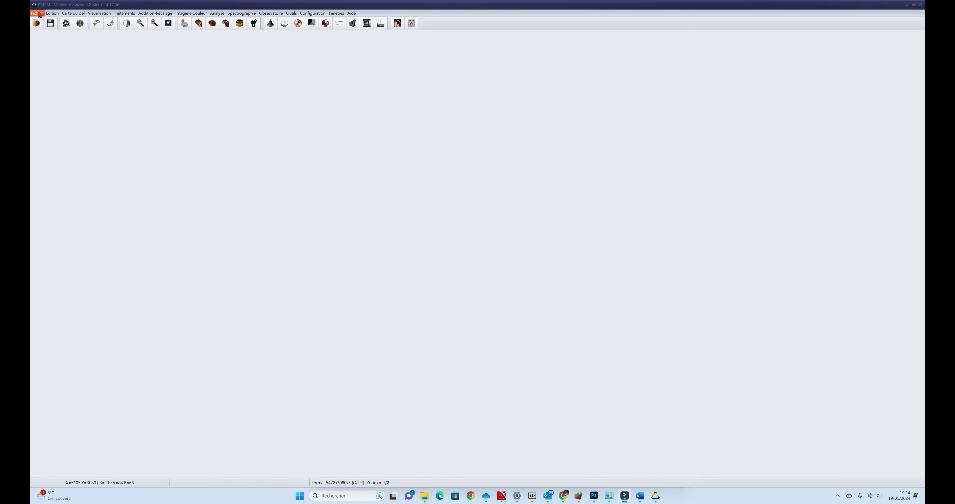
Reopen the recently used images Jupiter.jpg and P1240256.JPG one after the other, closing each once viewed
{"action": "left_click", "coordinate": [37, 14]}
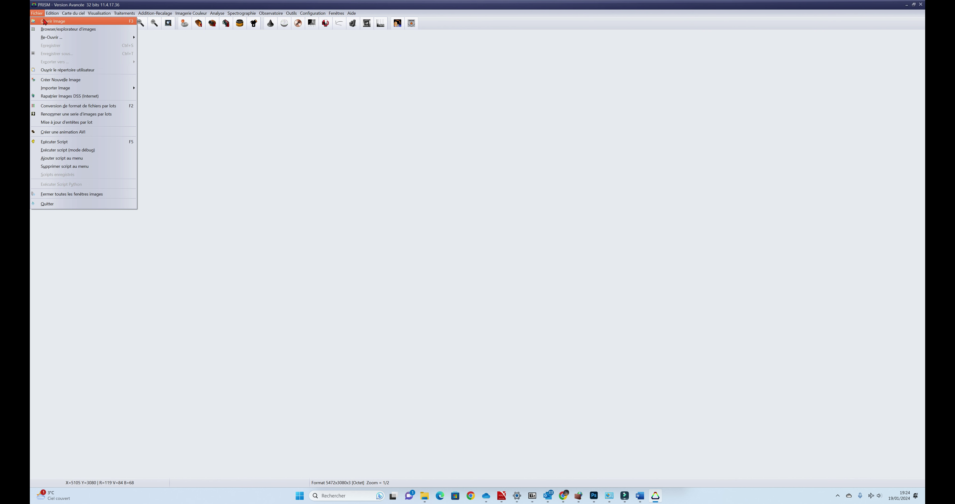
{"action": "mouse_move", "coordinate": [58, 39]}
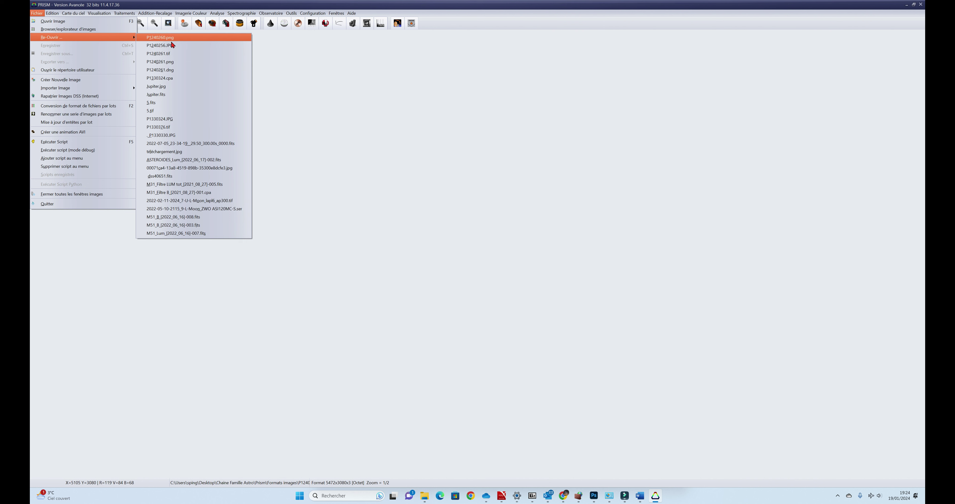
{"action": "left_click", "coordinate": [166, 88]}
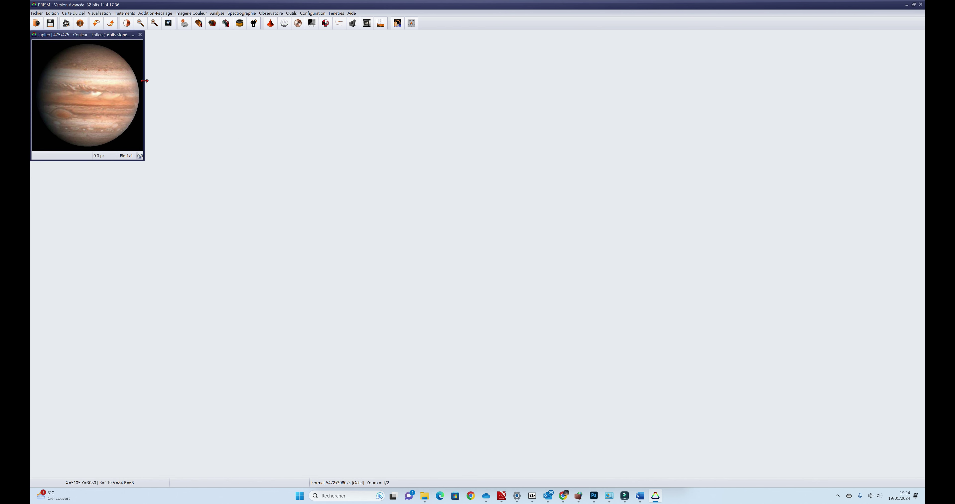
{"action": "left_click", "coordinate": [36, 13]}
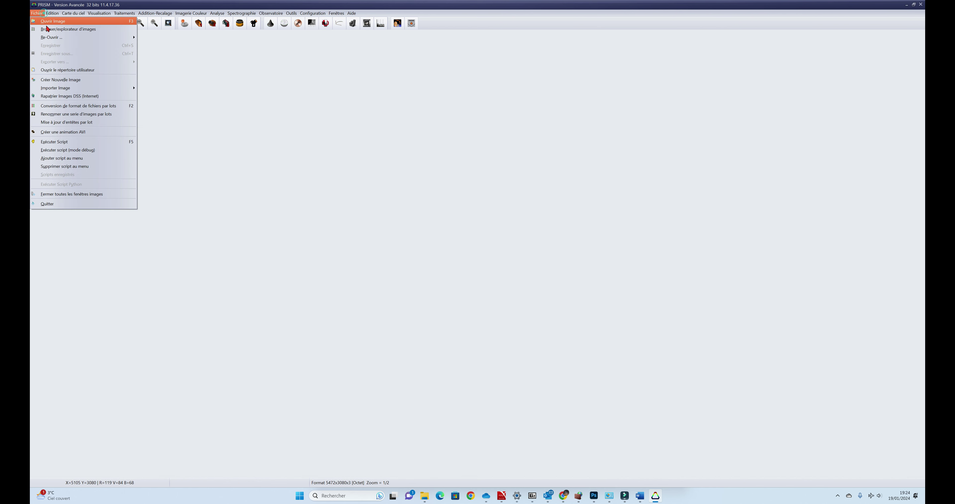
{"action": "left_click", "coordinate": [170, 45]}
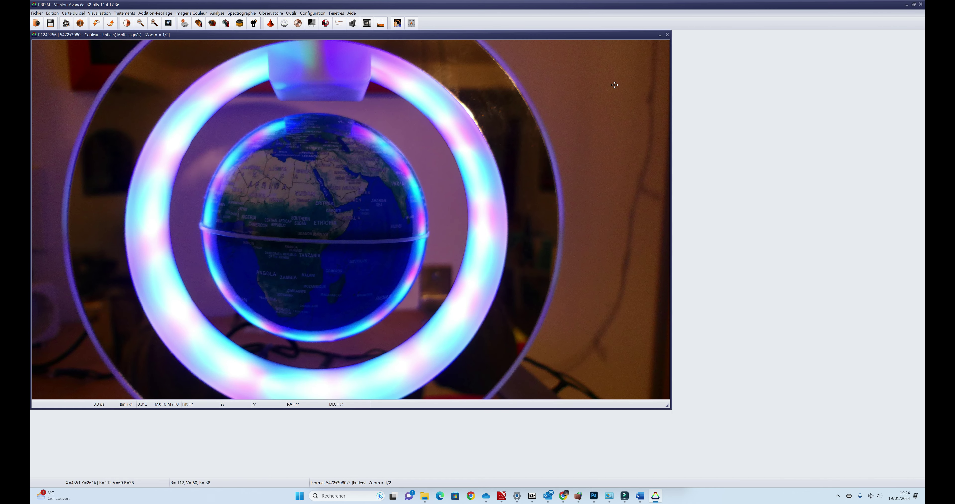
{"action": "left_click", "coordinate": [667, 34]}
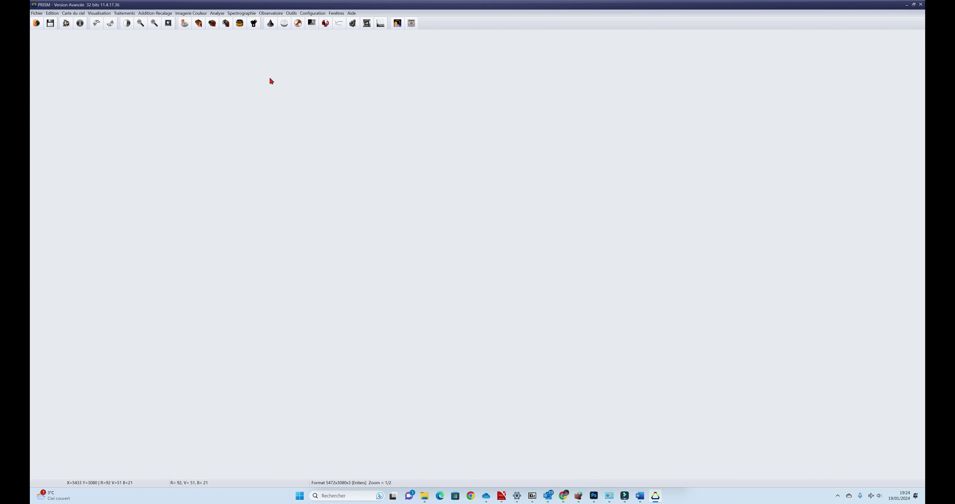
Examine the list of recently opened images without opening any of them
{"action": "left_click", "coordinate": [36, 13]}
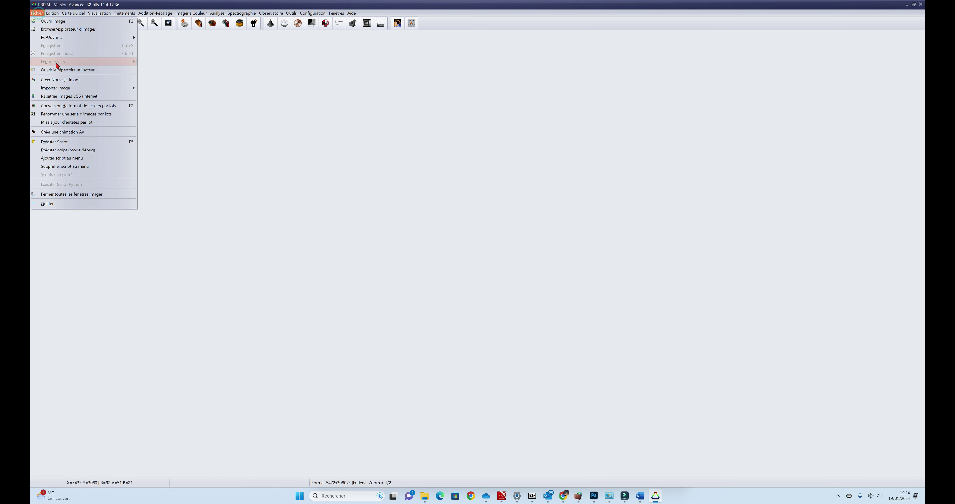
{"action": "mouse_move", "coordinate": [63, 35]}
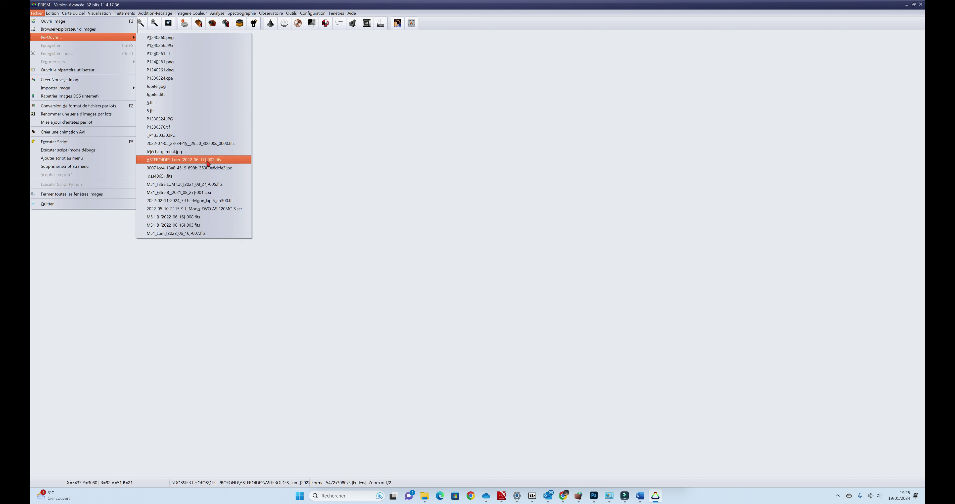
{"action": "left_click", "coordinate": [408, 264]}
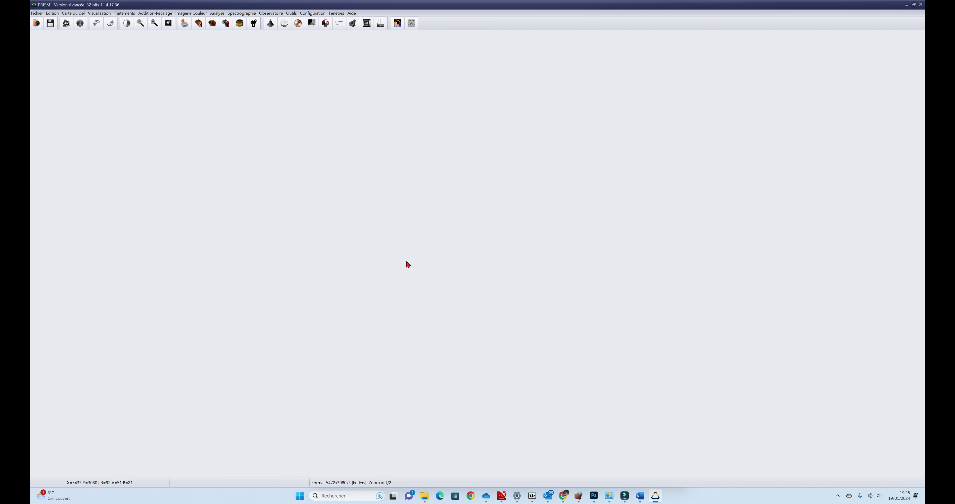
Search Windows for regedit and launch the Registry Editor
{"action": "left_click", "coordinate": [344, 496]}
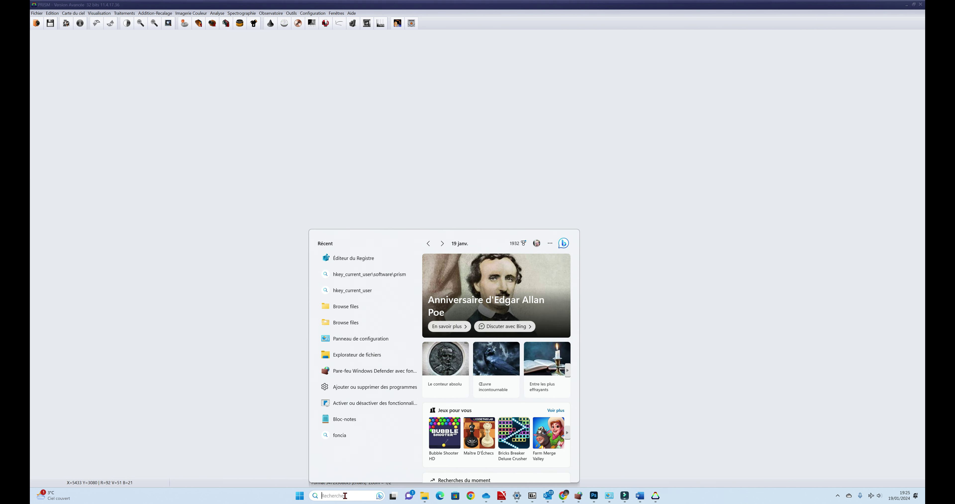
{"action": "type", "text": "rege"}
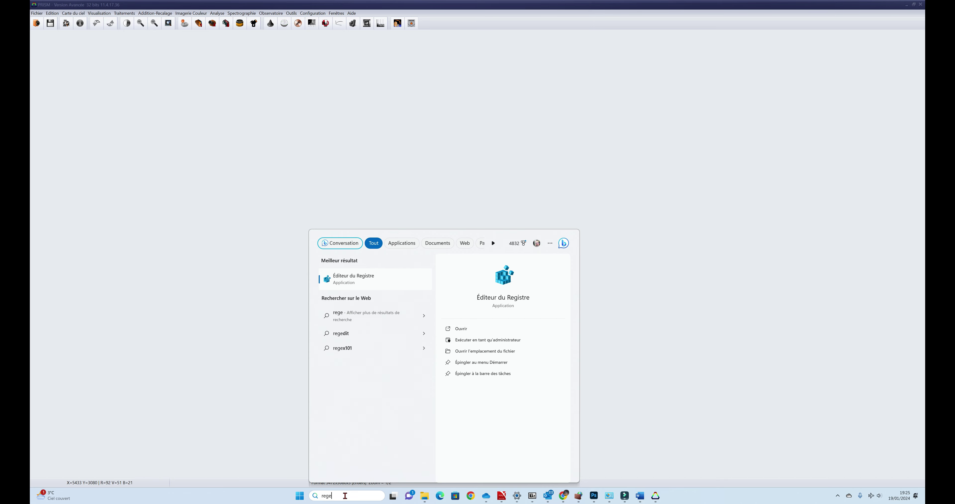
{"action": "type", "text": "dit"}
{"action": "key", "text": "Return"}
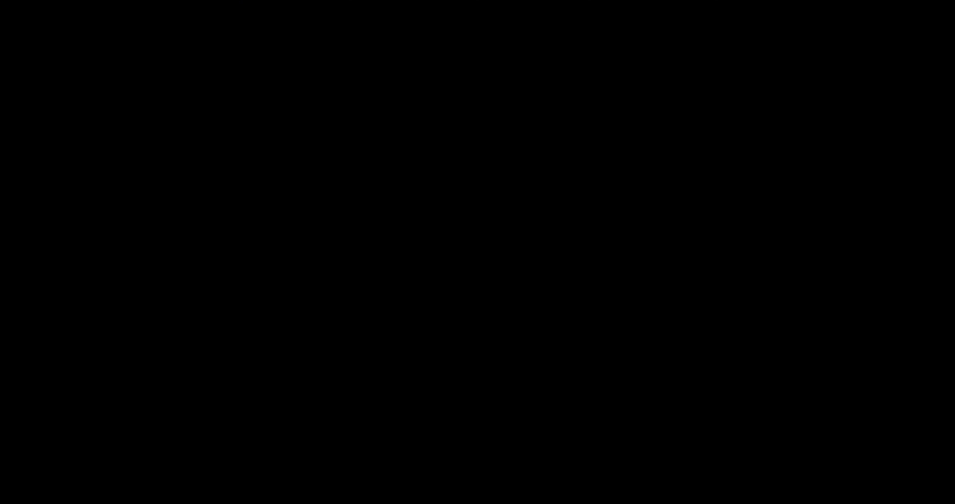
Examine the file entries stored under HKEY_CURRENT_USER\Software\Prism\General\Files, and compare them with PRISM's list of recently opened images
{"action": "left_click", "coordinate": [453, 302]}
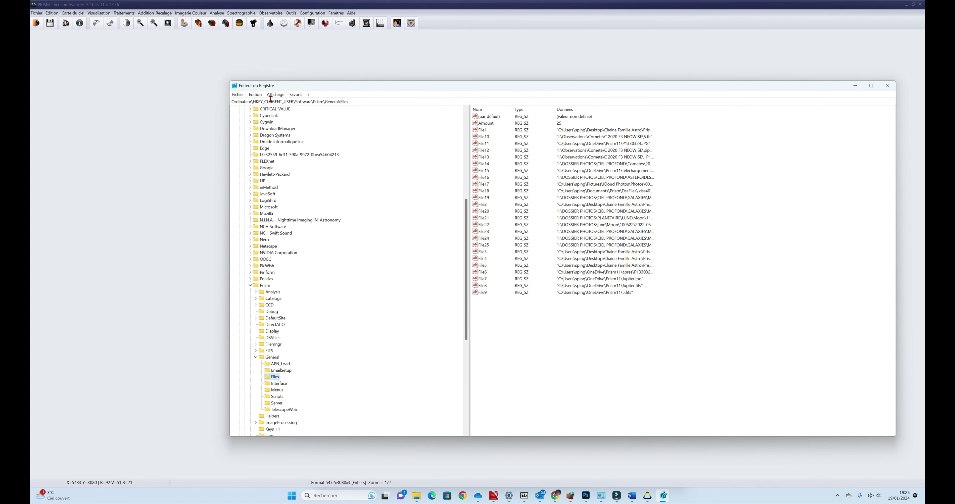
{"action": "left_click_drag", "start_coordinate": [466, 276], "coordinate": [458, 162]}
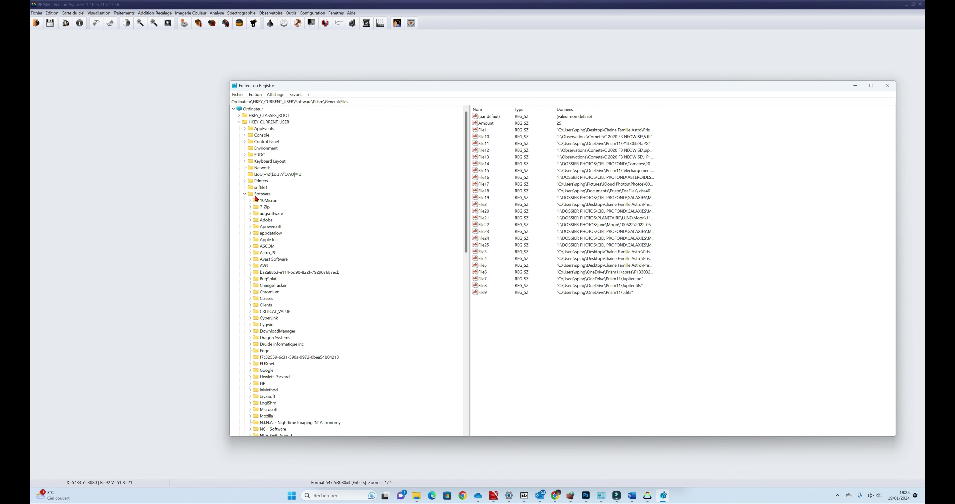
{"action": "scroll", "coordinate": [258, 241], "scroll_direction": "down", "scroll_amount": 10}
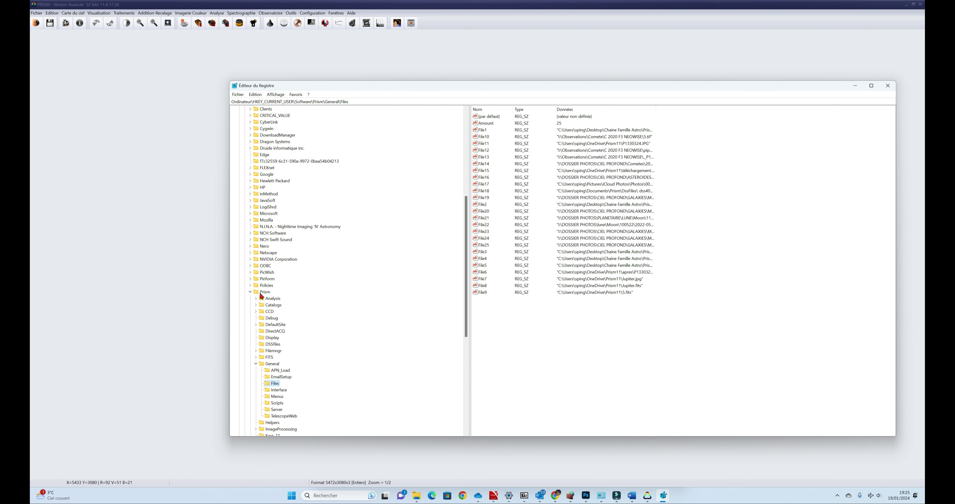
{"action": "scroll", "coordinate": [261, 296], "scroll_direction": "down", "scroll_amount": 4}
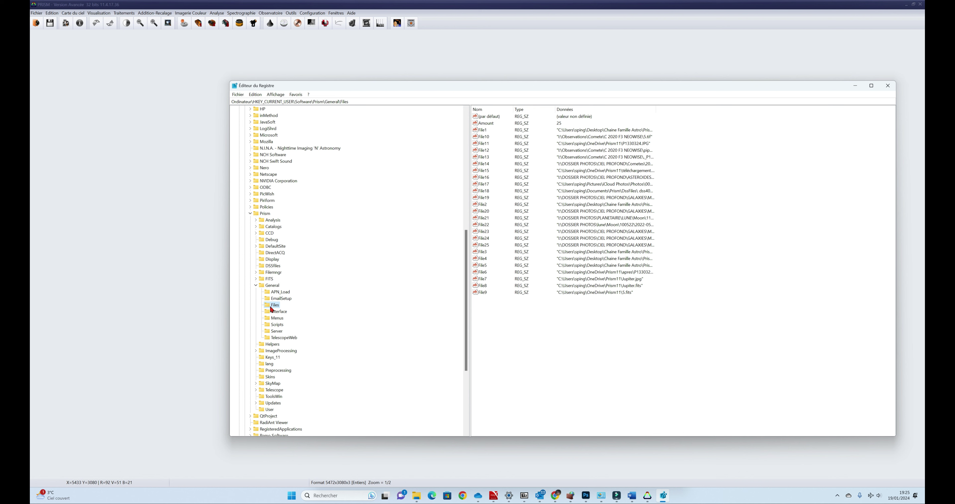
{"action": "left_click_drag", "start_coordinate": [547, 339], "coordinate": [486, 116]}
{"action": "left_click_drag", "start_coordinate": [640, 343], "coordinate": [490, 116]}
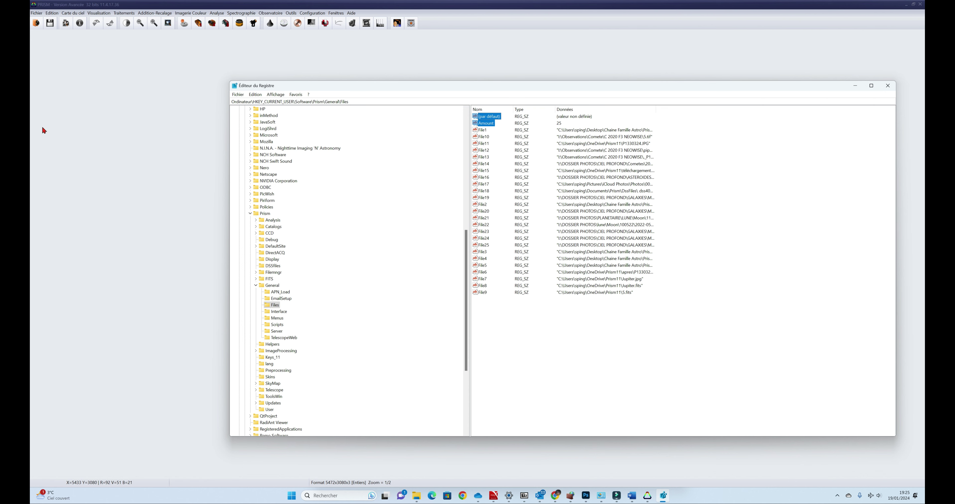
{"action": "left_click", "coordinate": [36, 13]}
{"action": "mouse_move", "coordinate": [49, 38]}
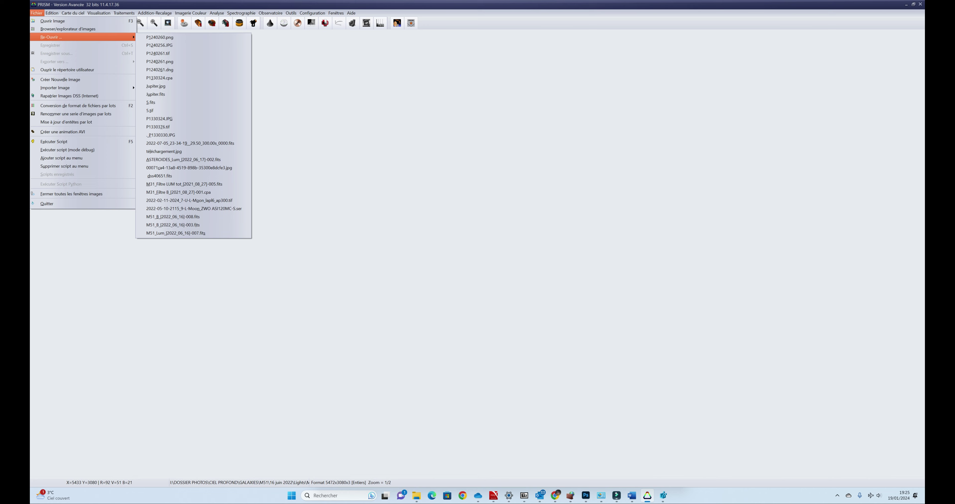
Reopen the recently used image P1240261.tif, move its window towards the middle of the workspace, and look at the recent-images list again
{"action": "left_click", "coordinate": [39, 14]}
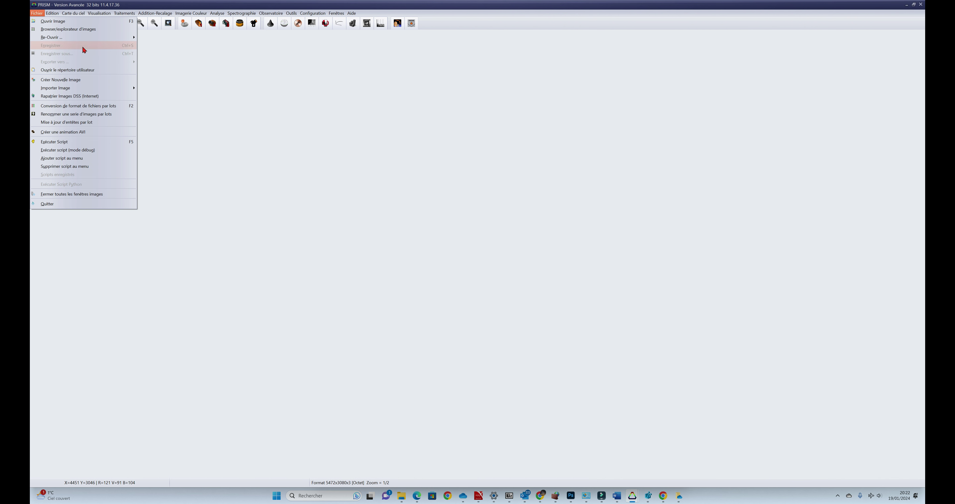
{"action": "mouse_move", "coordinate": [72, 37]}
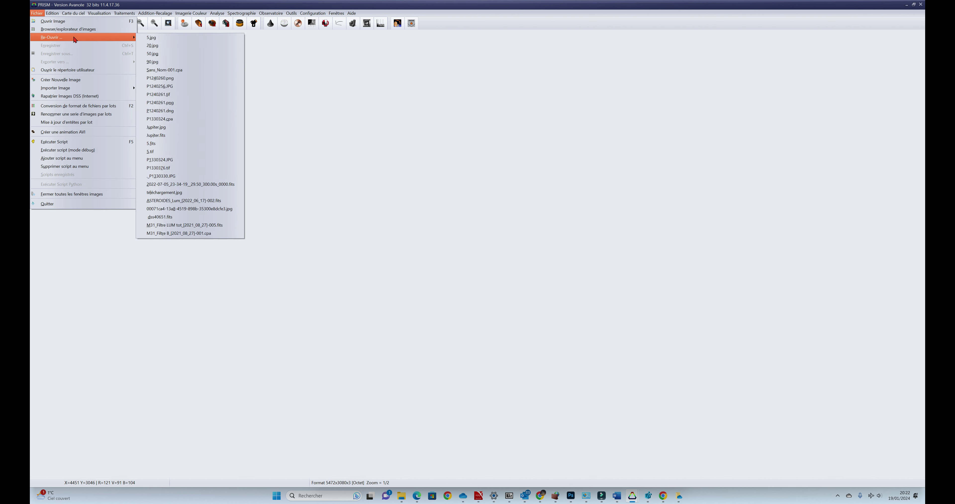
{"action": "left_click", "coordinate": [172, 95]}
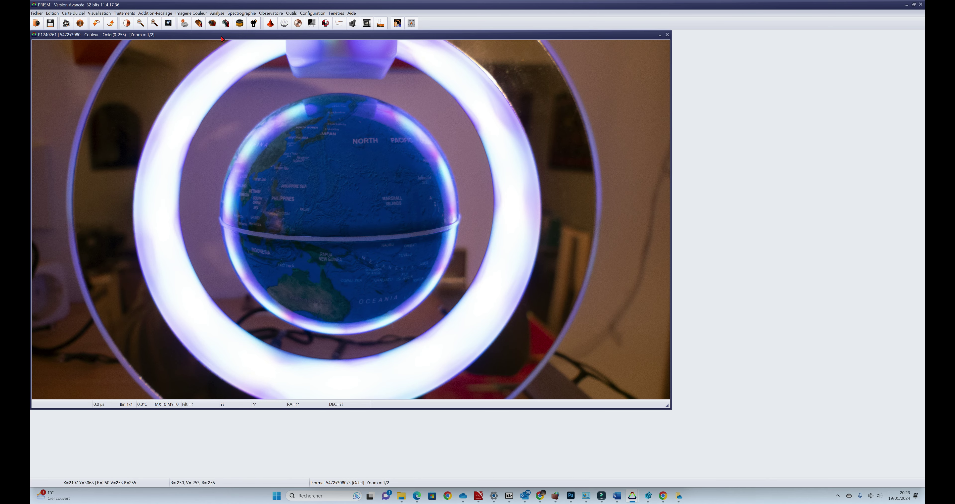
{"action": "left_click_drag", "start_coordinate": [221, 36], "coordinate": [360, 58]}
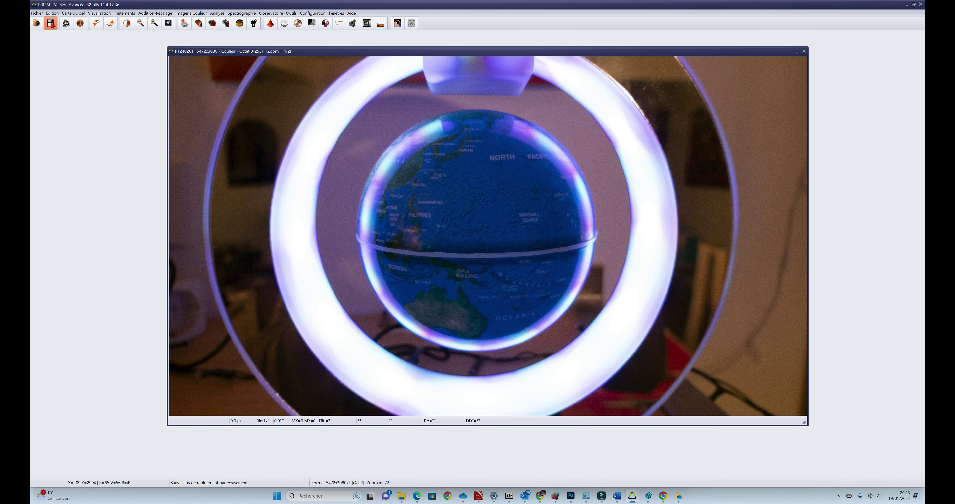
{"action": "left_click", "coordinate": [37, 14]}
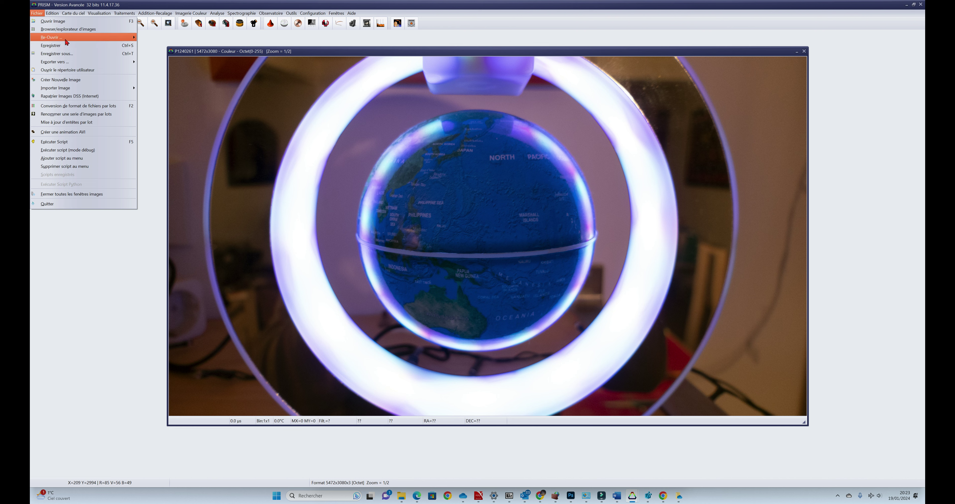
{"action": "mouse_move", "coordinate": [66, 38]}
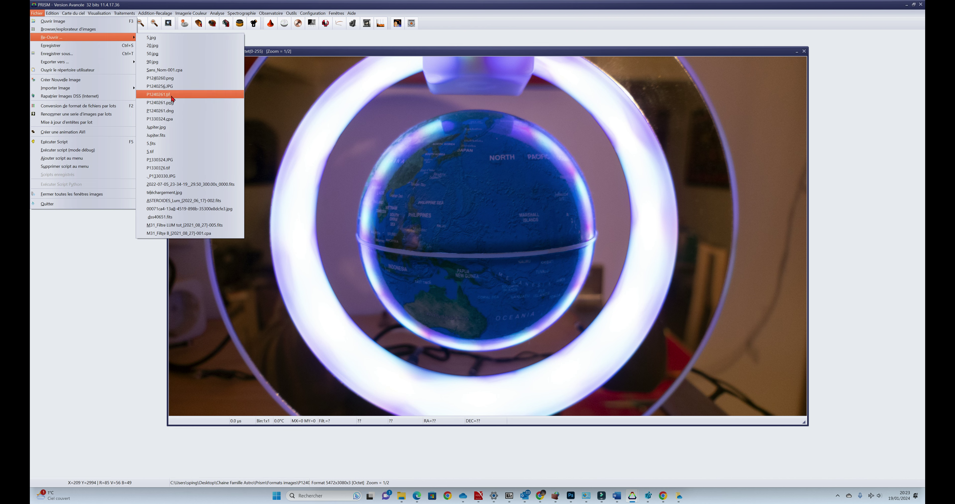
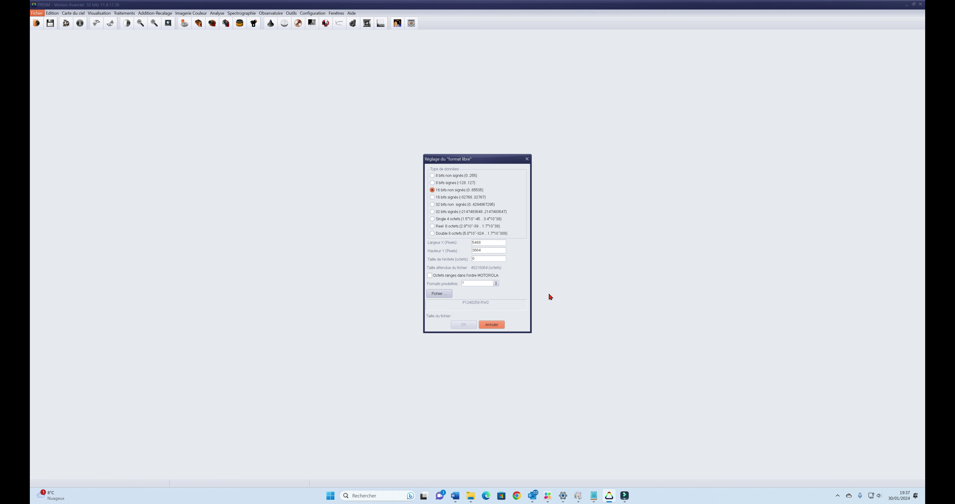
Close the free-format settings and view the file types available for opening an image, without opening any file
{"action": "left_click", "coordinate": [527, 159]}
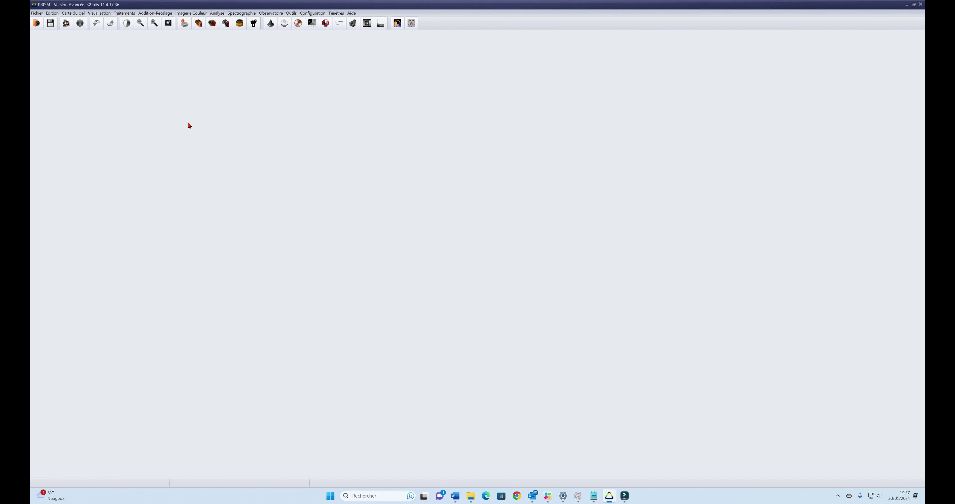
{"action": "left_click", "coordinate": [35, 13]}
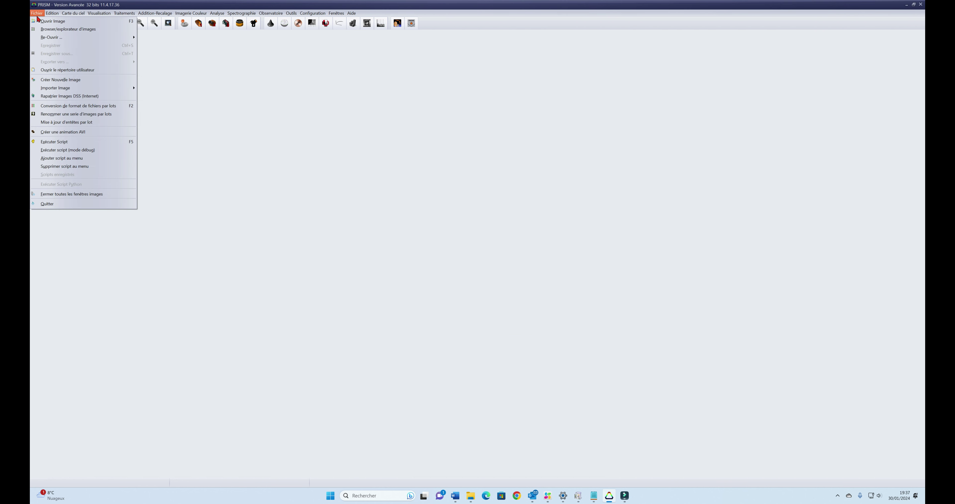
{"action": "left_click", "coordinate": [53, 21]}
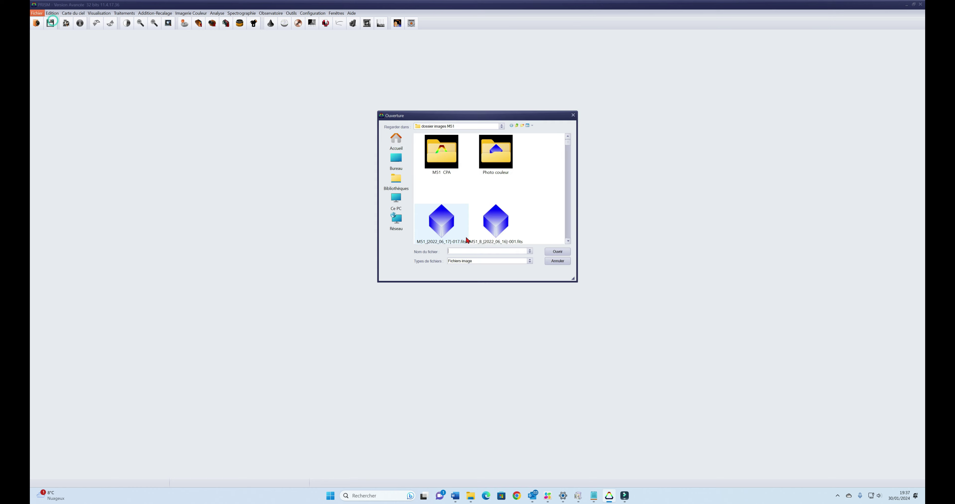
{"action": "left_click", "coordinate": [492, 261]}
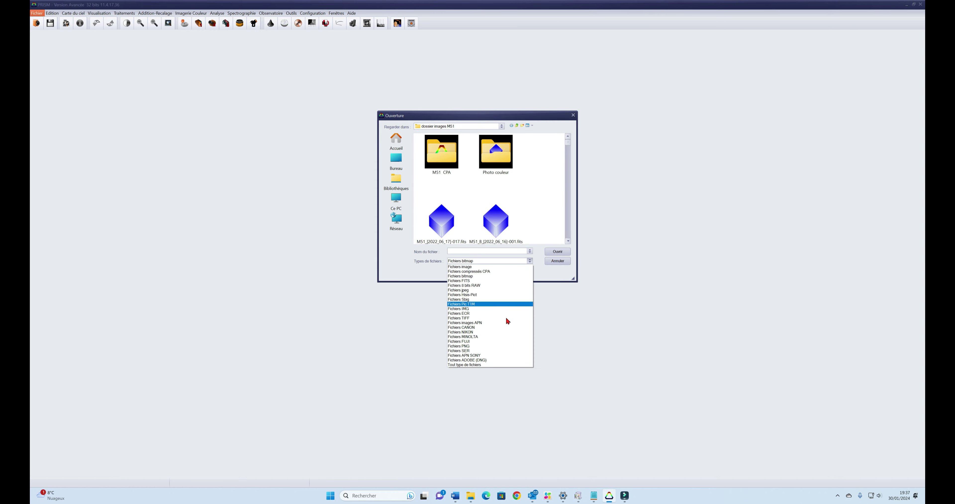
{"action": "left_click", "coordinate": [564, 264]}
{"action": "left_click", "coordinate": [573, 115]}
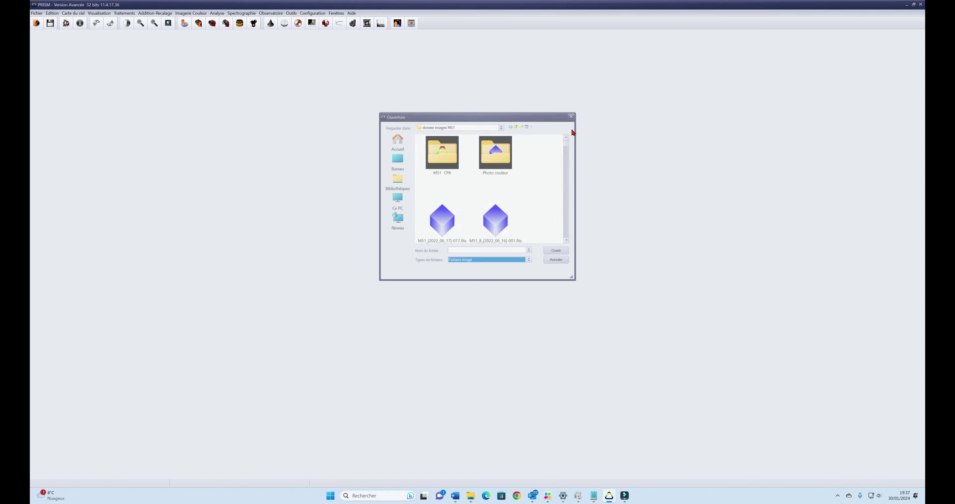
Open the free-format image import settings to view their data type and size parameters, and cancel
{"action": "left_click", "coordinate": [40, 14]}
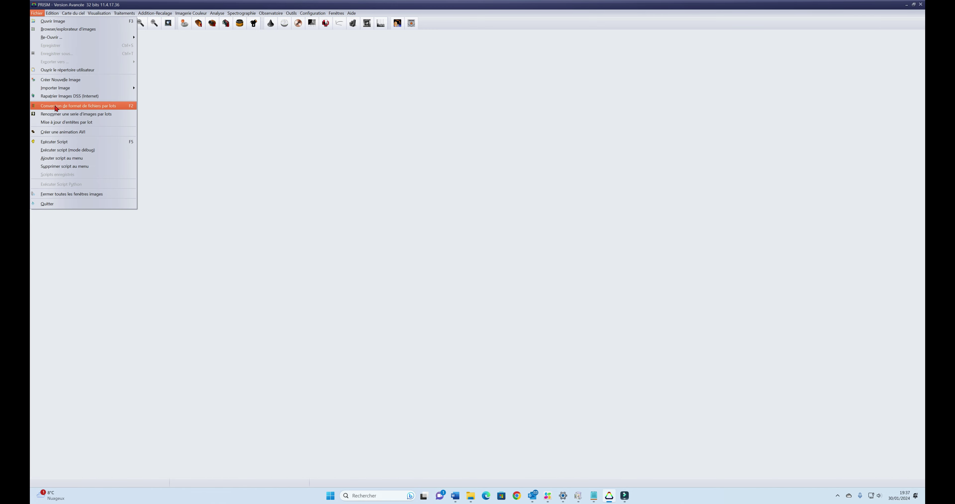
{"action": "mouse_move", "coordinate": [57, 90]}
{"action": "left_click", "coordinate": [189, 89]}
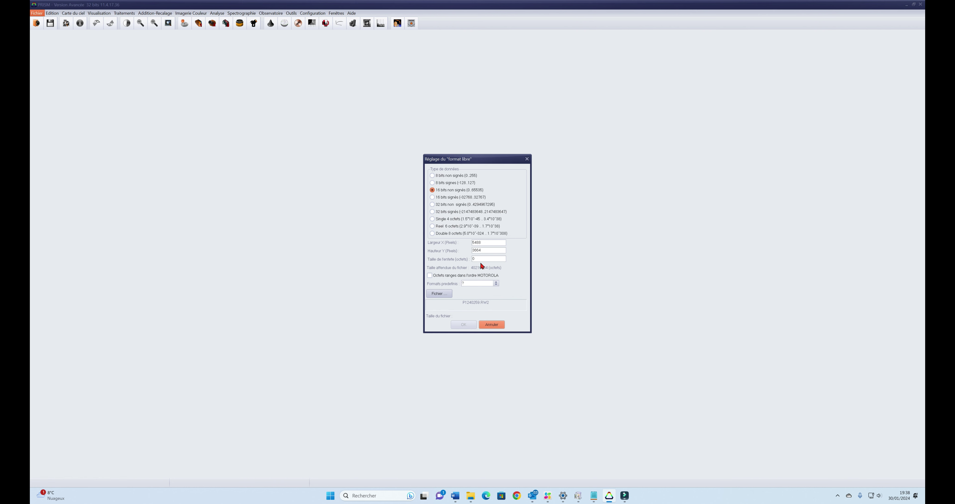
{"action": "left_click", "coordinate": [491, 325]}
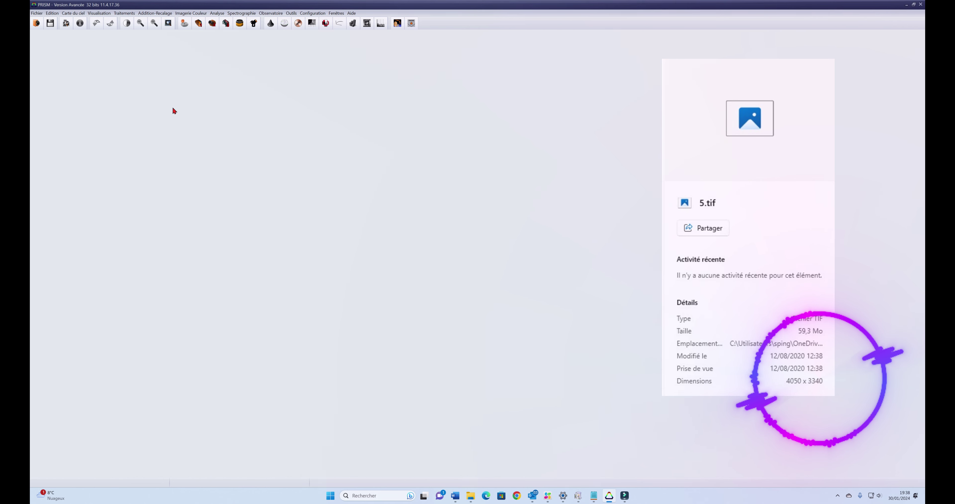
Examine the image import options, including the XYZ point cloud import, without starting any of them
{"action": "left_click", "coordinate": [36, 13]}
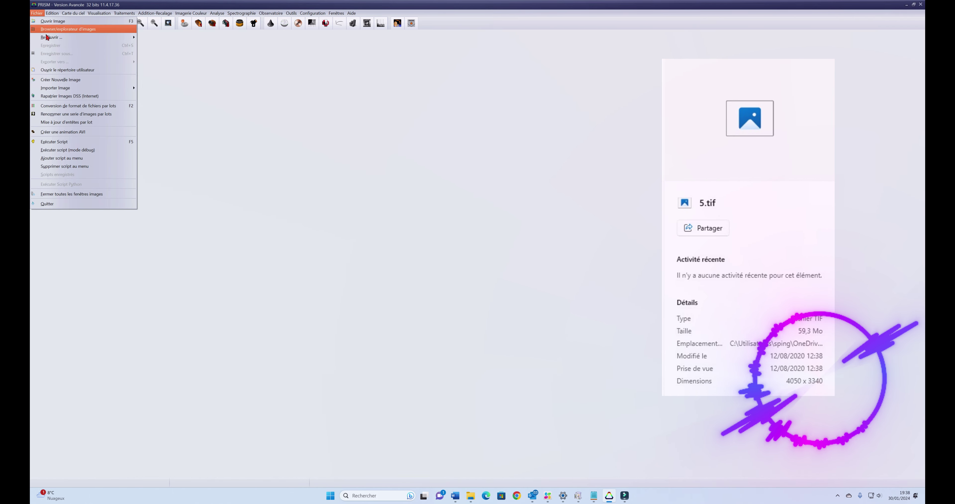
{"action": "mouse_move", "coordinate": [64, 88]}
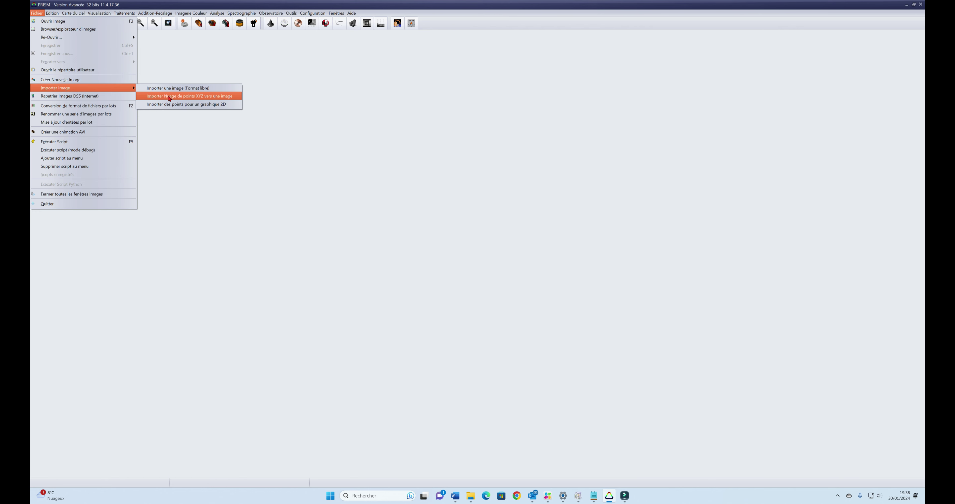
{"action": "left_click", "coordinate": [236, 143]}
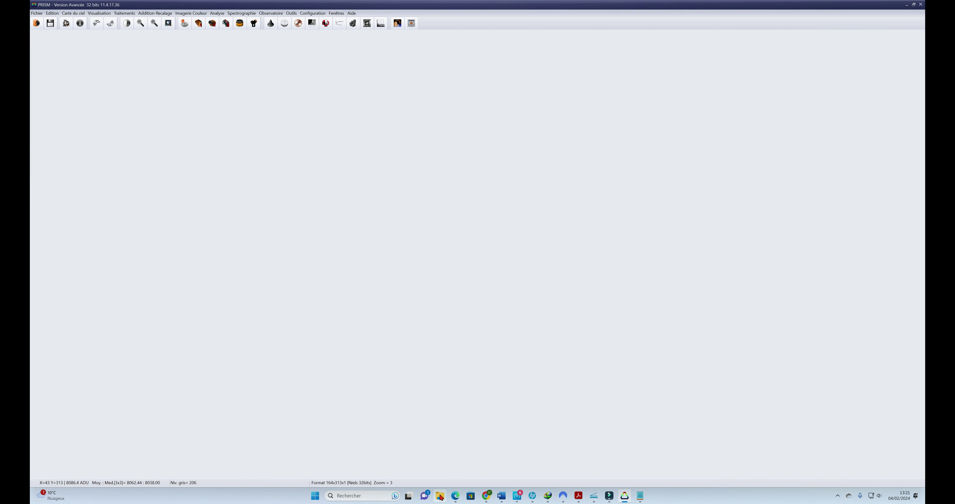
Open the "5.79687500000000E+0000 6.35546875 - Copie.txt" file in the Prism11 folder to view its XYZ columns, and close it
{"action": "left_click", "coordinate": [440, 496]}
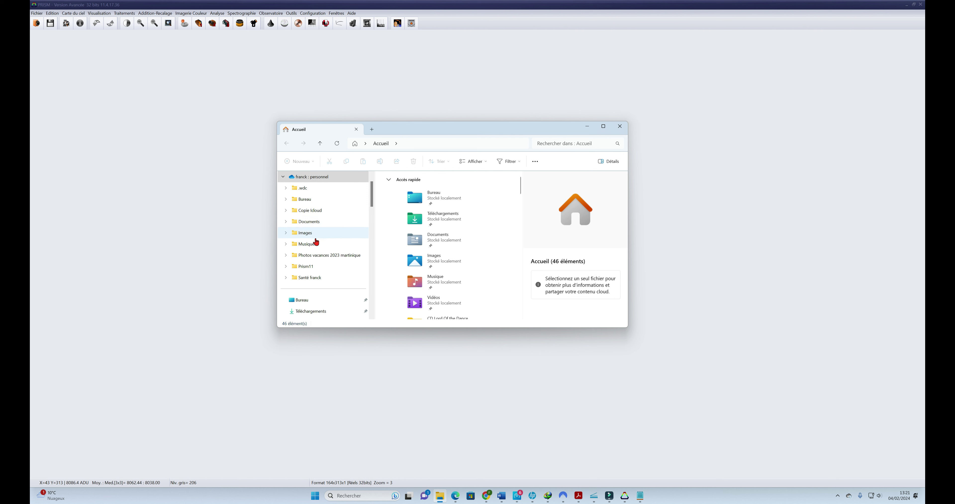
{"action": "left_click", "coordinate": [315, 266]}
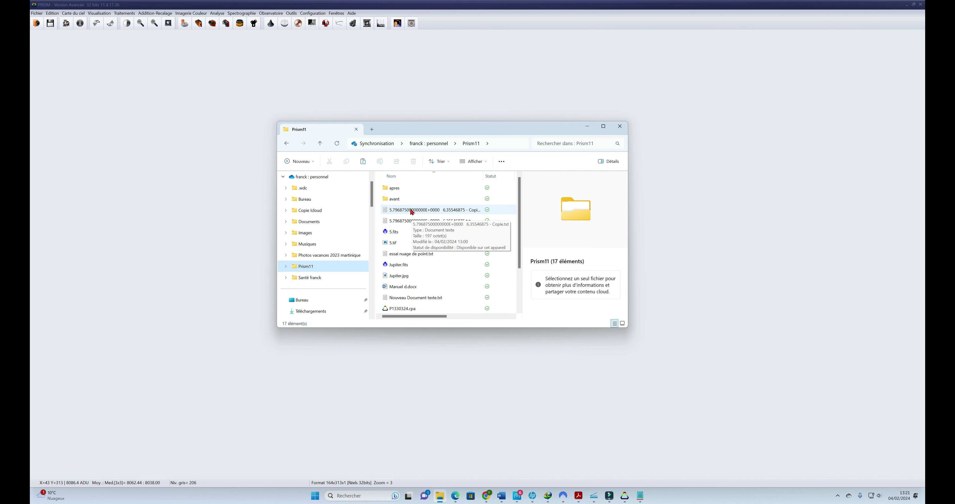
{"action": "double_click", "coordinate": [412, 211]}
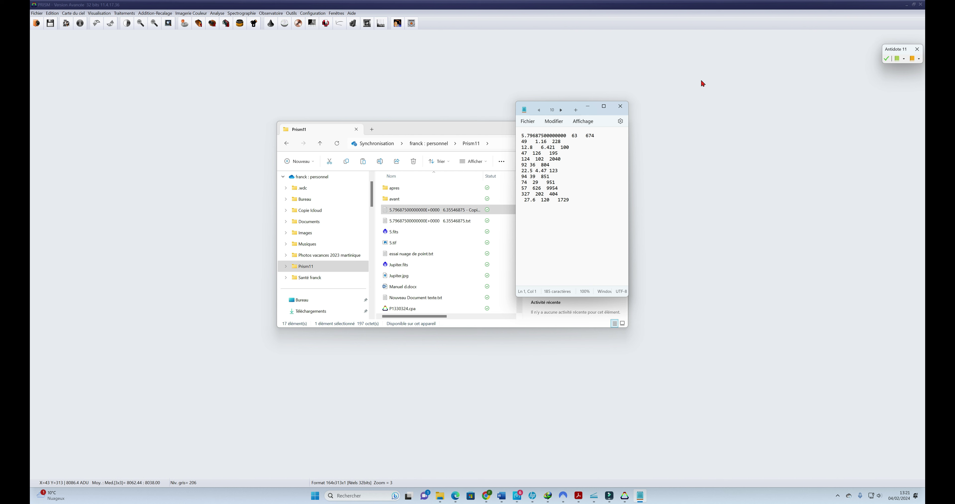
{"action": "left_click", "coordinate": [460, 129]}
{"action": "left_click", "coordinate": [613, 129]}
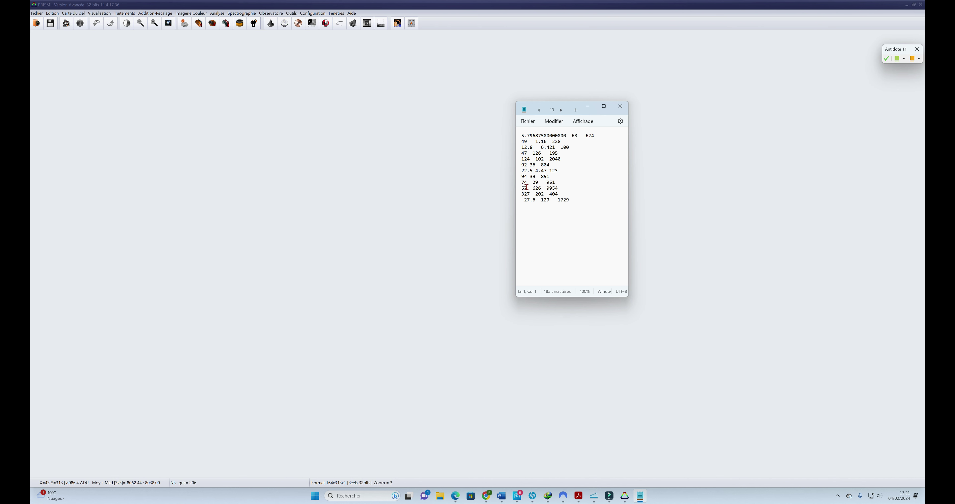
{"action": "left_click", "coordinate": [620, 107]}
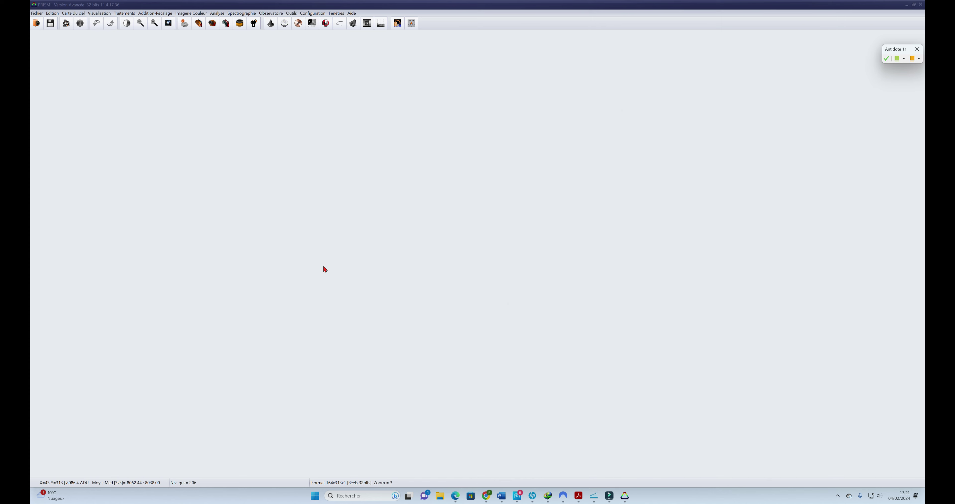
Import the XYZ point cloud from the 5.79687500000000E+0000 6.35546875 - Copie text file as an image, toggling the least-squares method option
{"action": "left_click", "coordinate": [37, 13]}
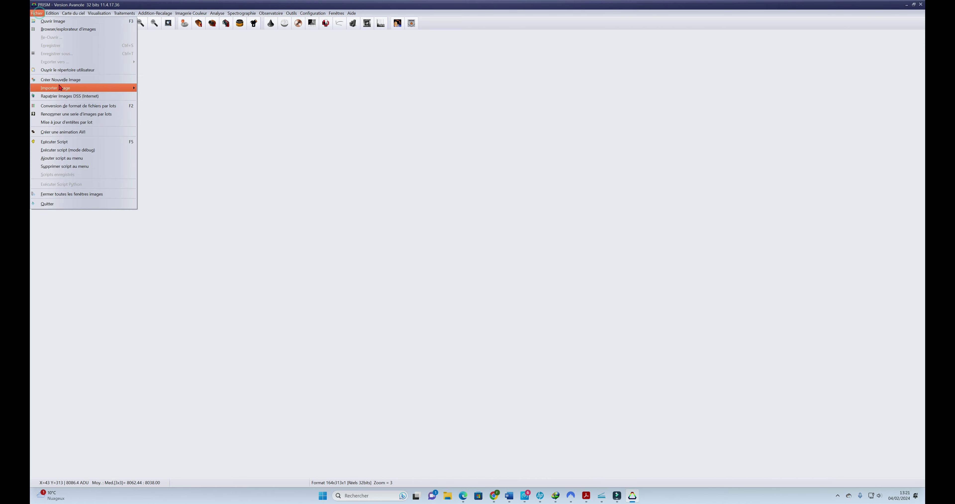
{"action": "mouse_move", "coordinate": [60, 88]}
{"action": "left_click", "coordinate": [172, 96]}
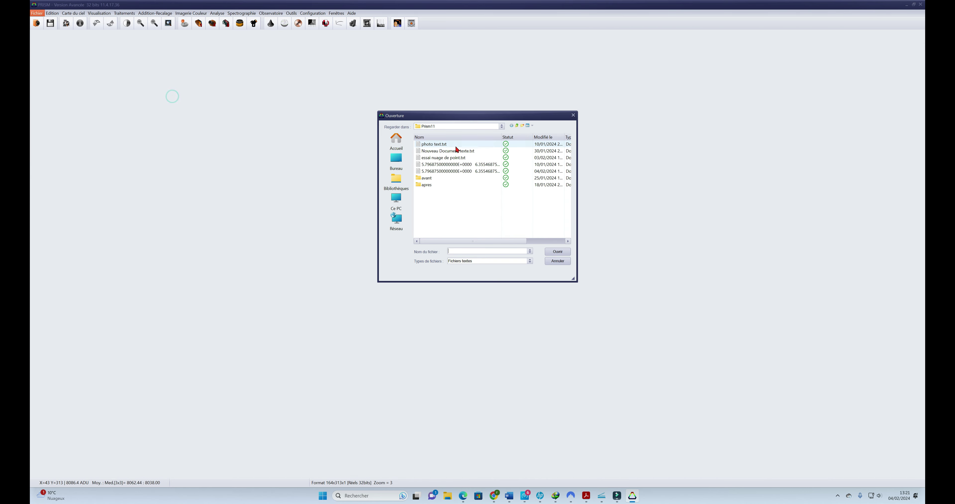
{"action": "double_click", "coordinate": [548, 171]}
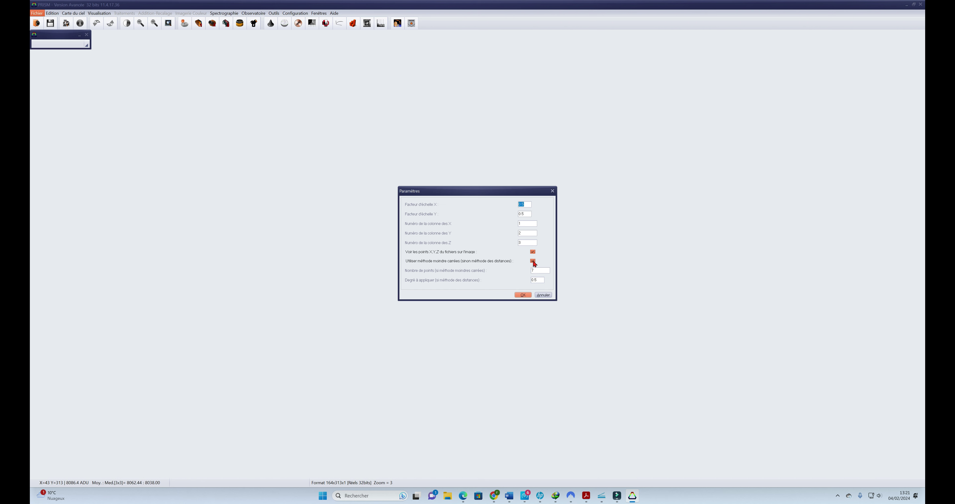
{"action": "left_click", "coordinate": [533, 261]}
{"action": "left_click", "coordinate": [523, 295]}
{"action": "left_click", "coordinate": [462, 258]}
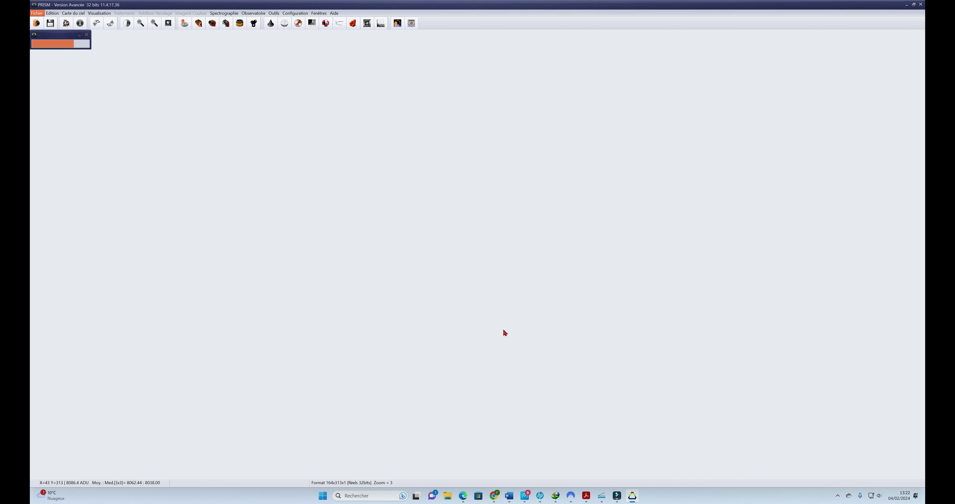
Move the point cloud image's window towards the middle of the workspace and enlarge the image to zoom 3
{"action": "left_click_drag", "start_coordinate": [50, 37], "coordinate": [133, 86]}
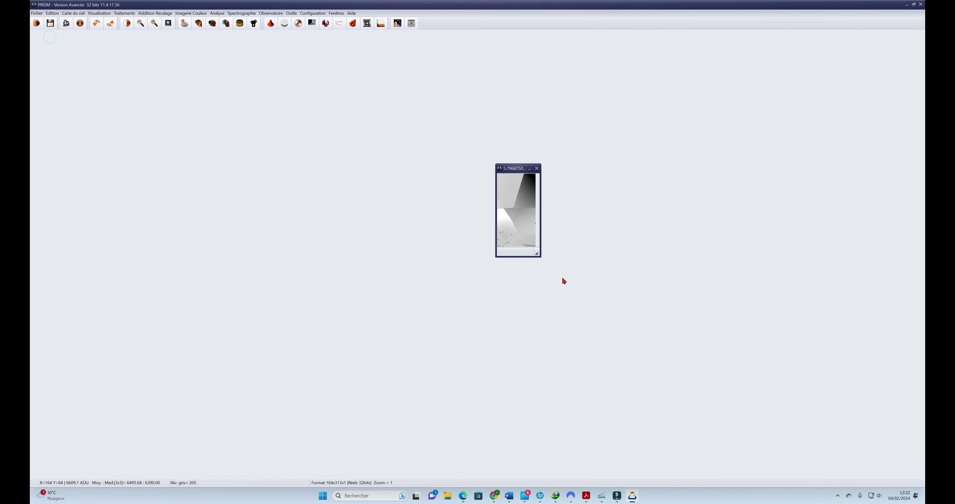
{"action": "left_click", "coordinate": [156, 24]}
{"action": "left_click", "coordinate": [155, 23]}
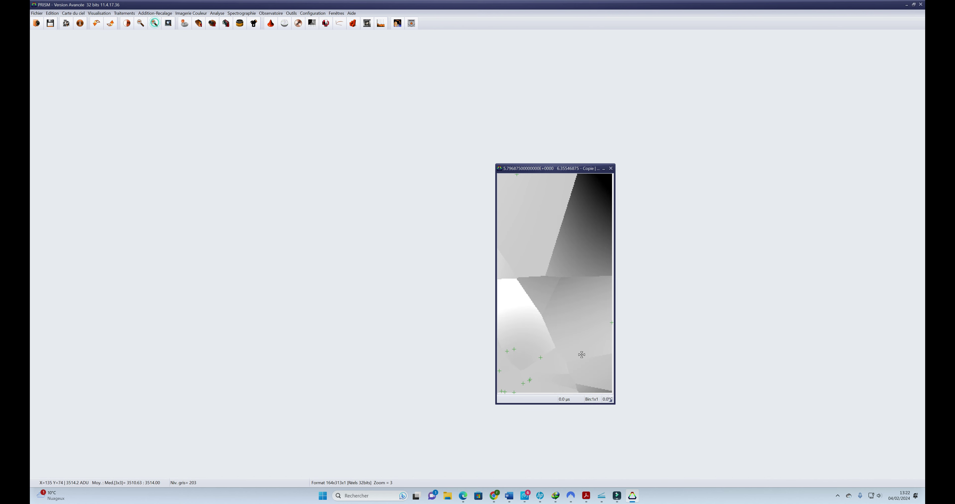
Close the point cloud image unsaved and re-import the 5.79687500000000E+0000 6.35546875 - Copie XYZ file with the least-squares method off
{"action": "left_click", "coordinate": [611, 169]}
{"action": "left_click", "coordinate": [491, 257]}
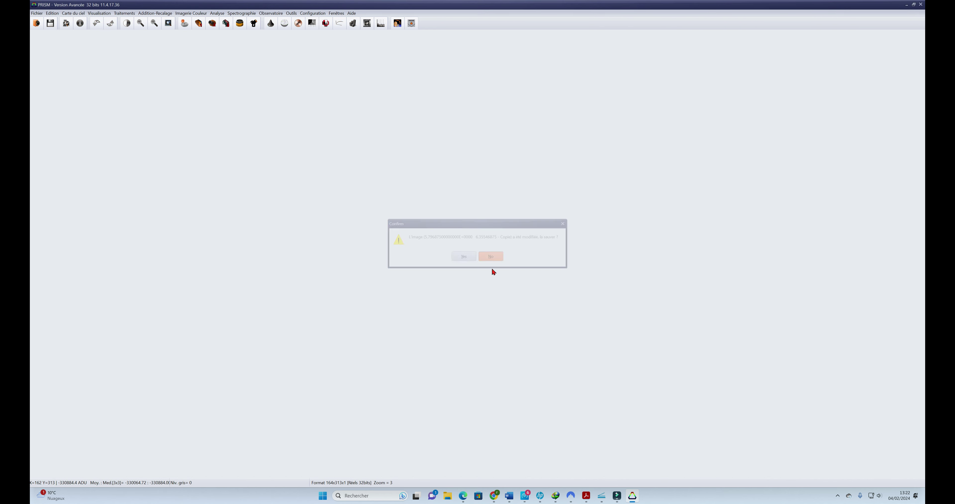
{"action": "left_click", "coordinate": [37, 13]}
{"action": "mouse_move", "coordinate": [67, 91]}
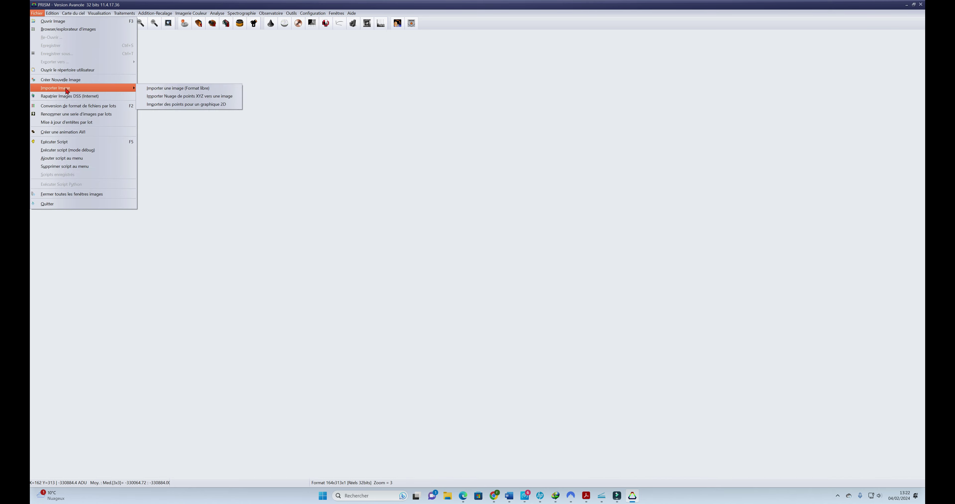
{"action": "left_click", "coordinate": [191, 97]}
{"action": "double_click", "coordinate": [459, 171]}
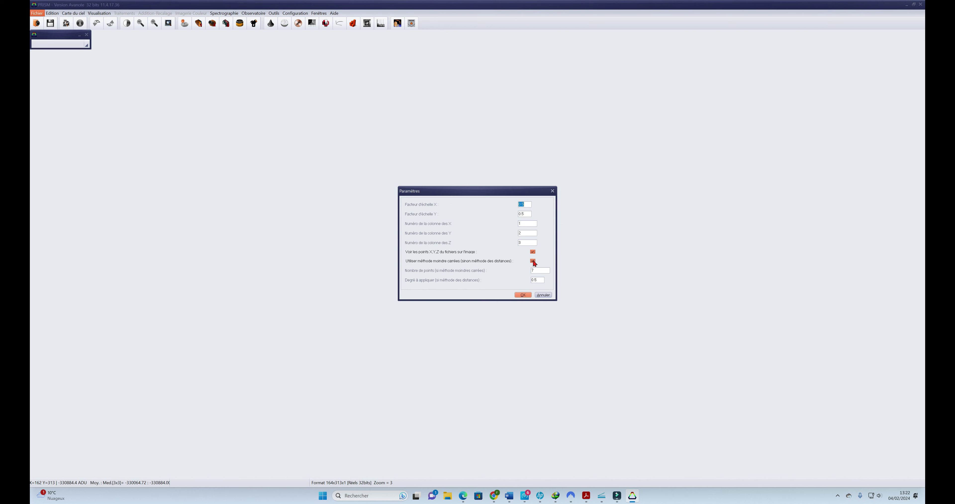
{"action": "left_click", "coordinate": [533, 261]}
{"action": "left_click", "coordinate": [524, 296]}
{"action": "left_click", "coordinate": [464, 259]}
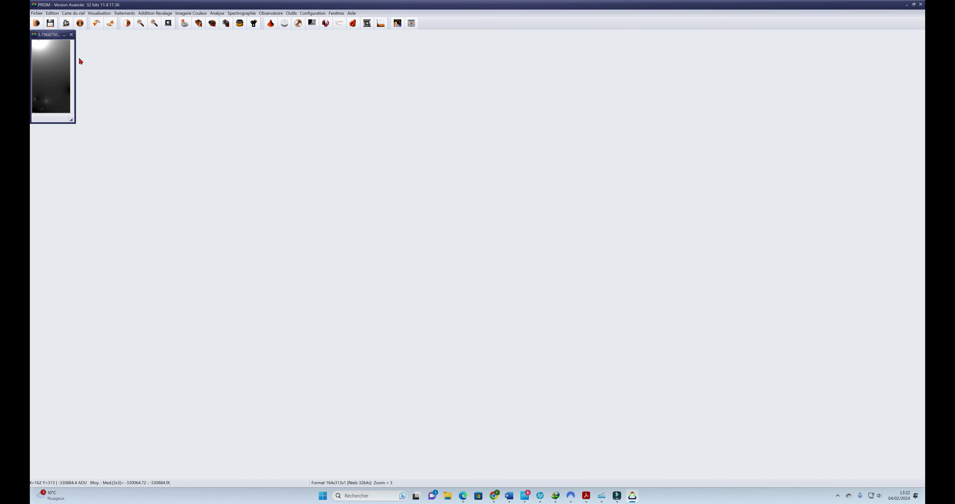
View the new point cloud image near the middle of the workspace at zoom 3, and close it without saving
{"action": "left_click_drag", "start_coordinate": [50, 35], "coordinate": [451, 158]}
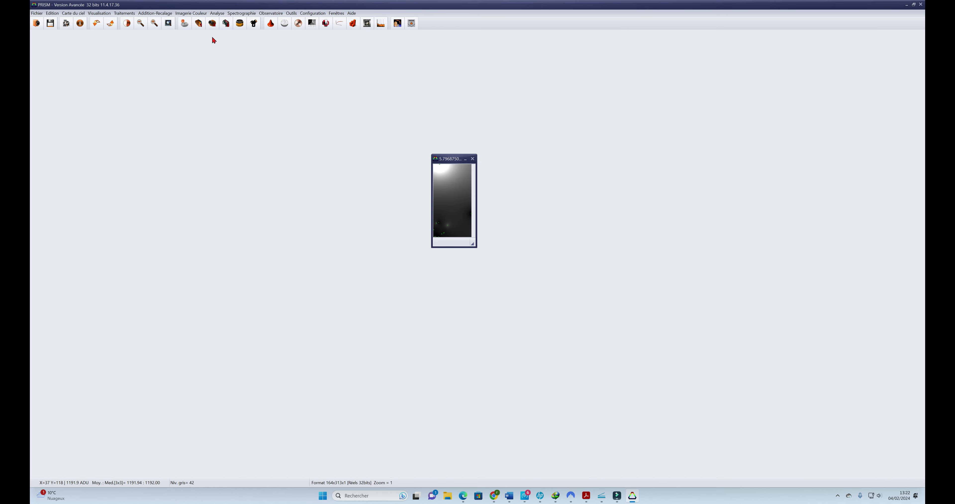
{"action": "left_click", "coordinate": [155, 23]}
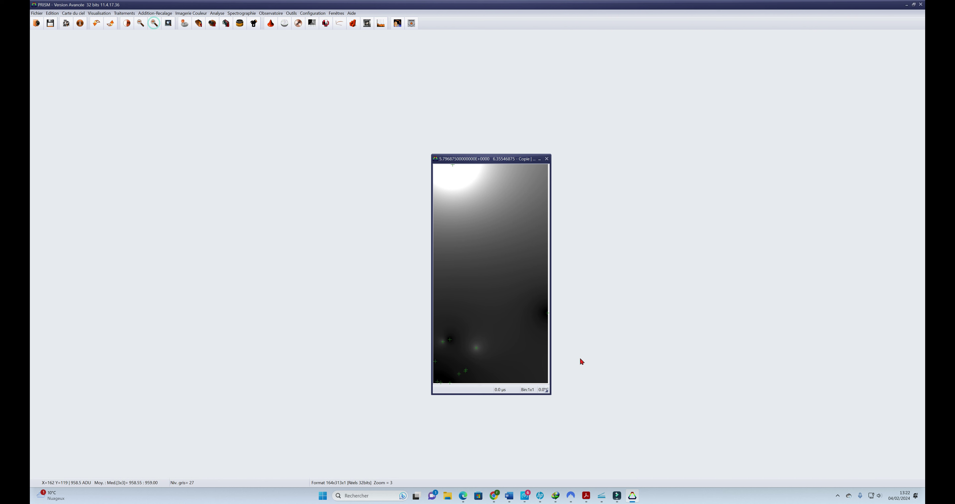
{"action": "left_click", "coordinate": [547, 159]}
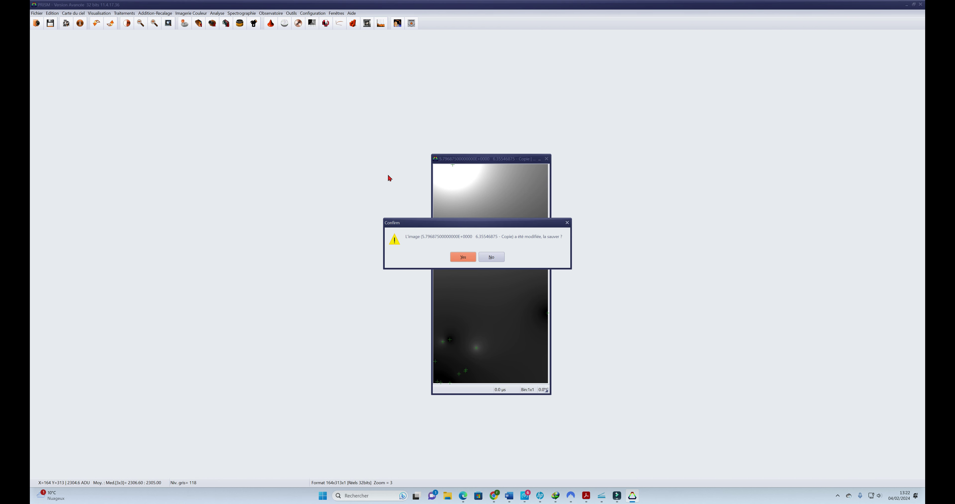
{"action": "left_click", "coordinate": [494, 259]}
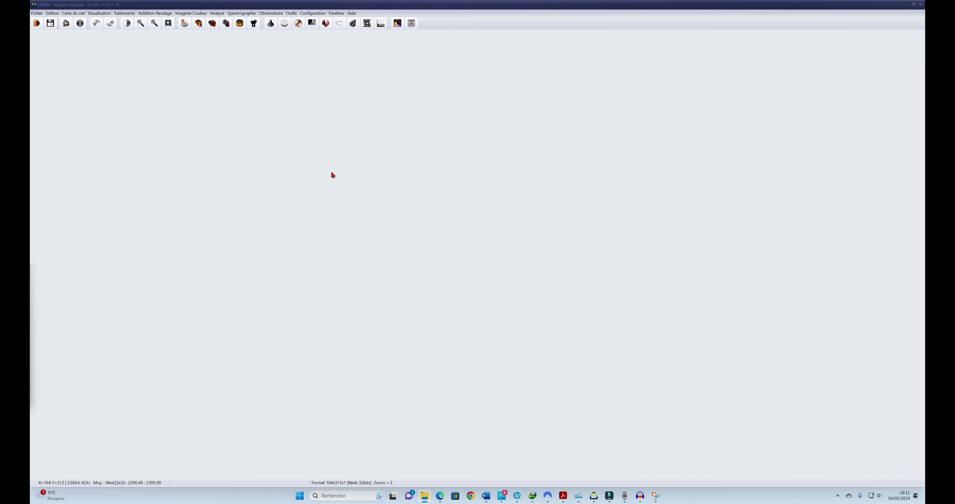
{"action": "left_click", "coordinate": [37, 13]}
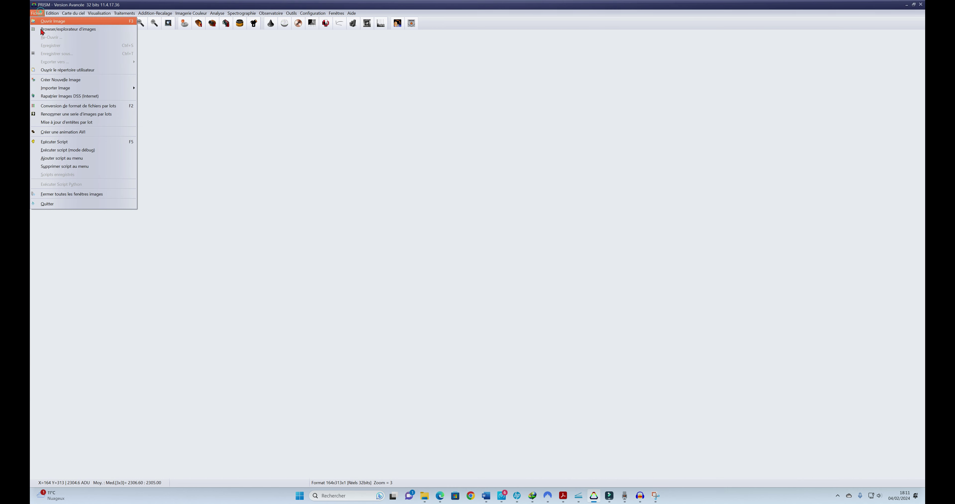
{"action": "mouse_move", "coordinate": [52, 89]}
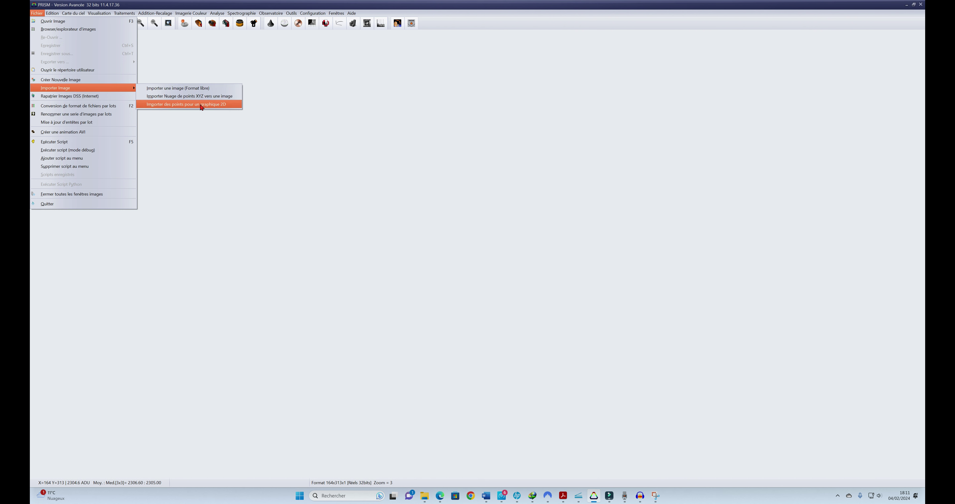
{"action": "left_click", "coordinate": [225, 108]}
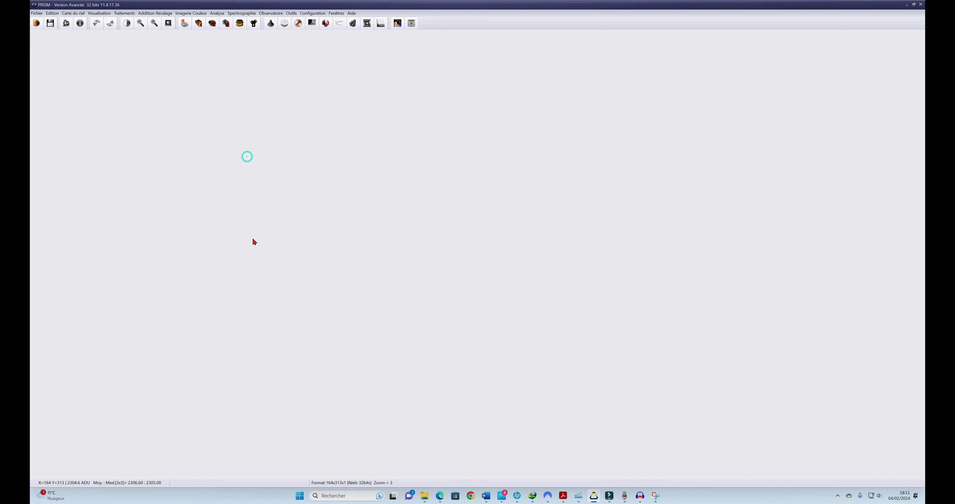
Open Nouveau Document texte.txt from the Prism11 folder to view its point columns and comment lines, and close the file and folder
{"action": "left_click_drag", "start_coordinate": [30, 258], "coordinate": [455, 139]}
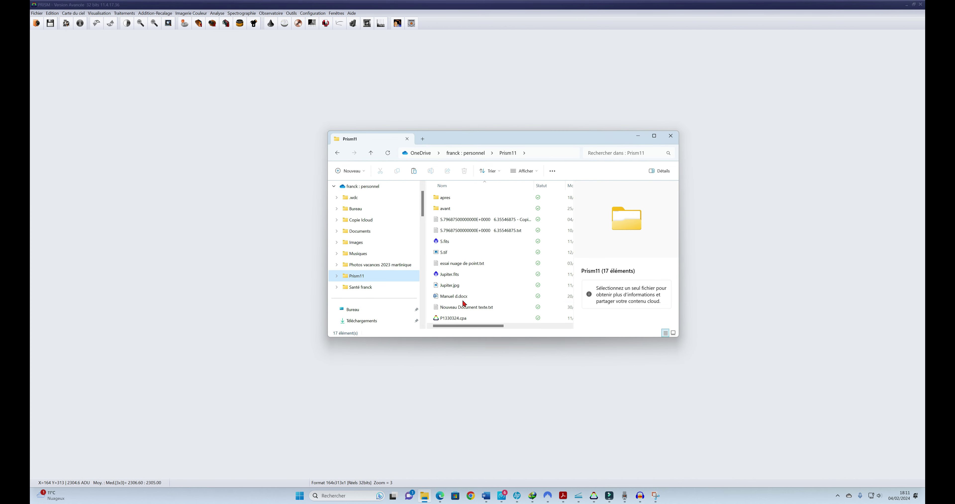
{"action": "scroll", "coordinate": [465, 309], "scroll_direction": "right", "scroll_amount": 1}
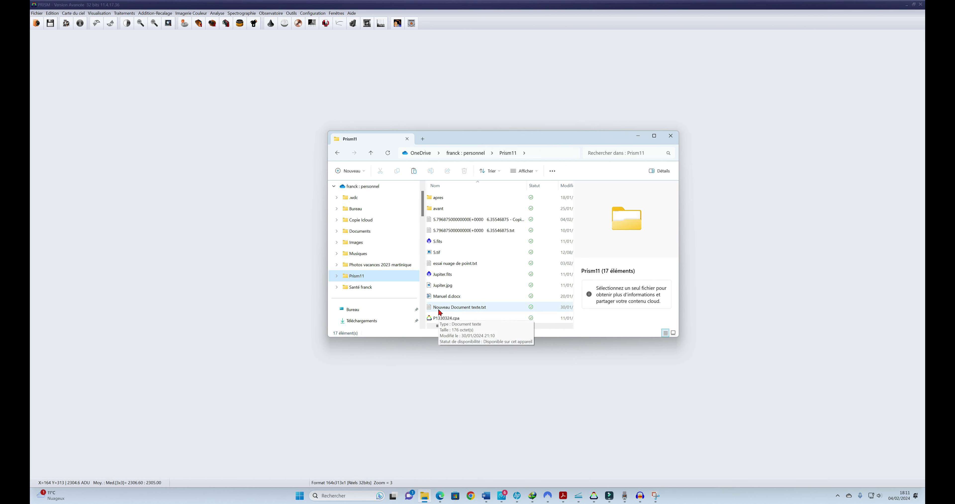
{"action": "double_click", "coordinate": [473, 312]}
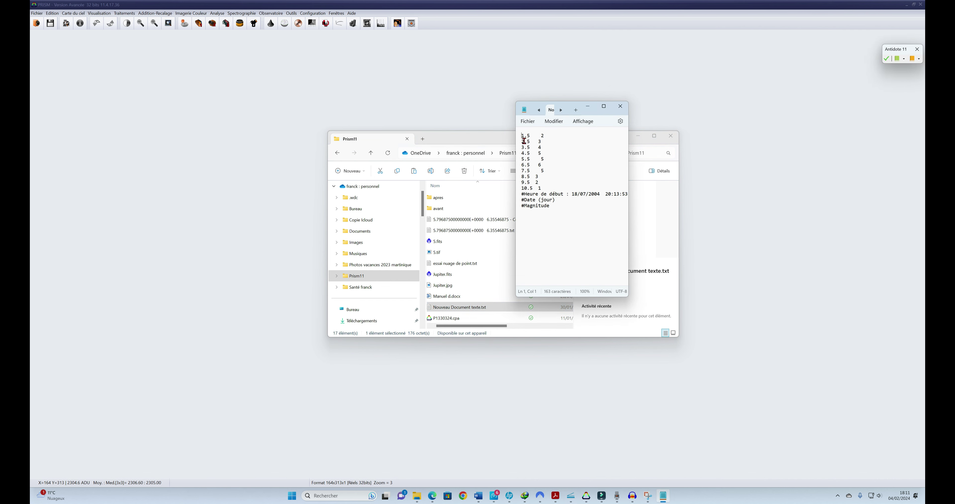
{"action": "left_click", "coordinate": [604, 107]}
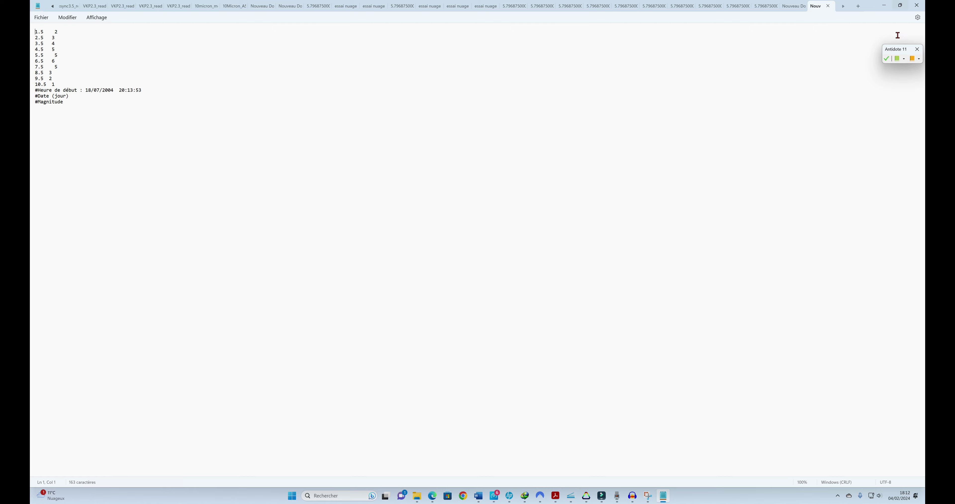
{"action": "left_click", "coordinate": [917, 5]}
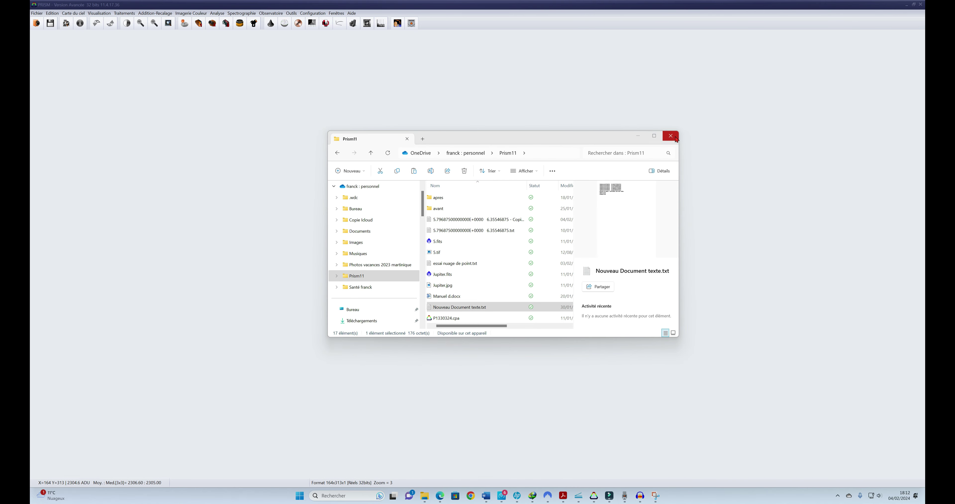
{"action": "left_click", "coordinate": [671, 136]}
Import the points from Nouveau Document texte.txt as a 2D graph, accepting the first line's content
{"action": "left_click", "coordinate": [36, 13]}
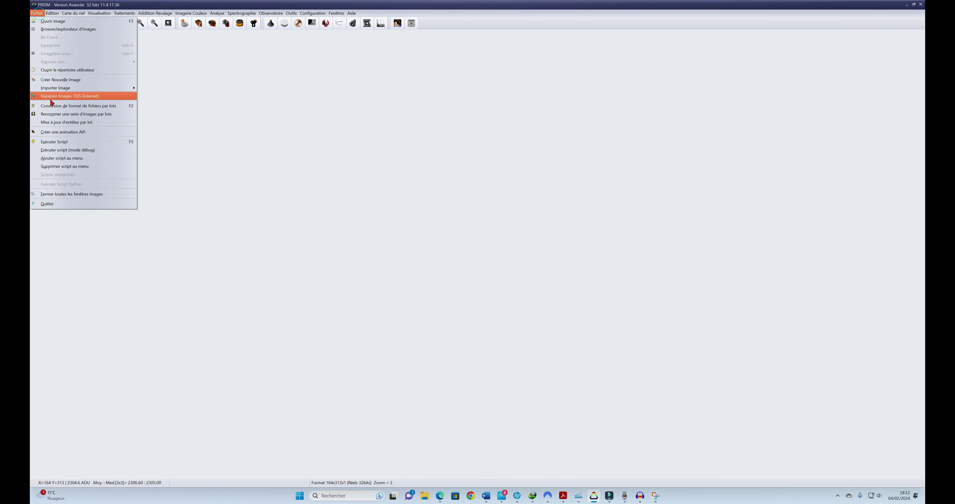
{"action": "mouse_move", "coordinate": [55, 90]}
{"action": "left_click", "coordinate": [197, 104]}
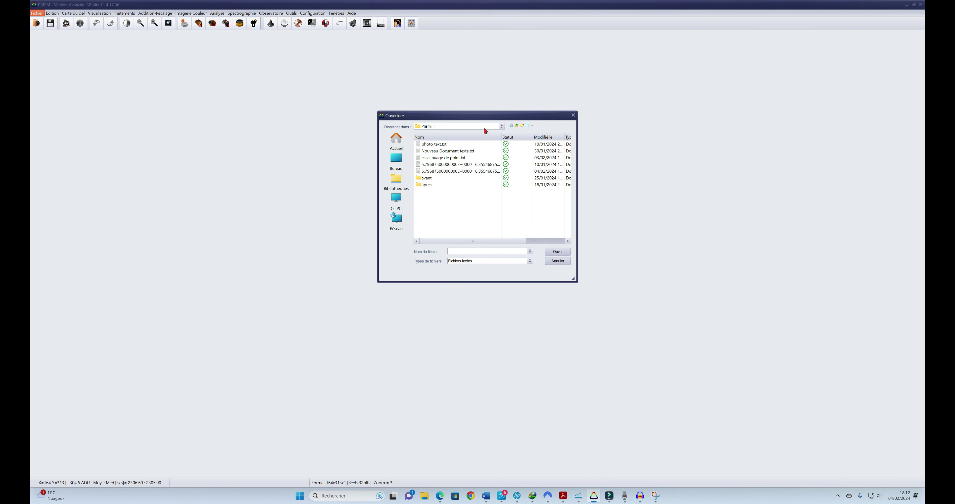
{"action": "double_click", "coordinate": [453, 152]}
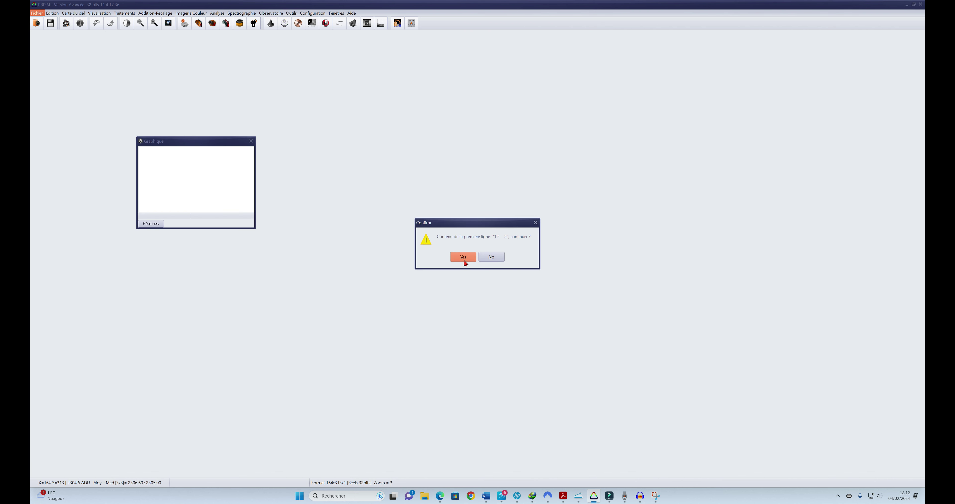
{"action": "left_click", "coordinate": [463, 261]}
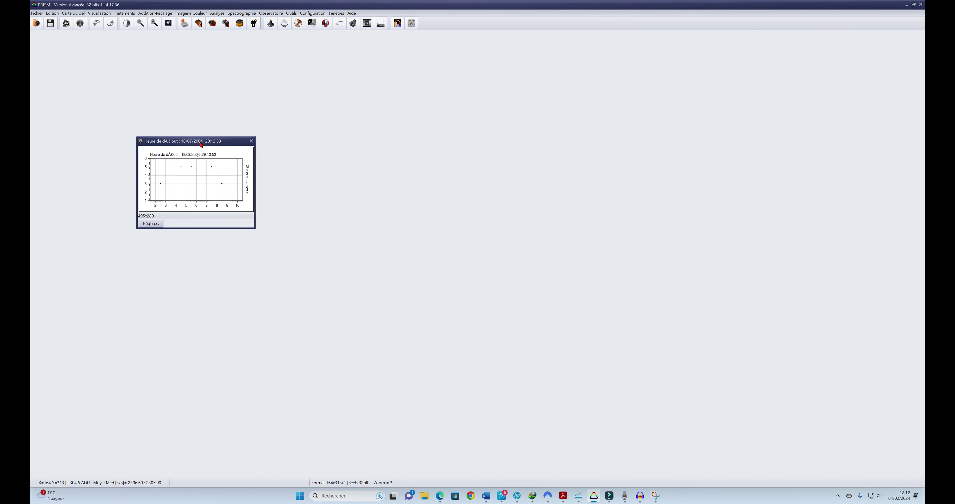
Move the 2D graph window towards the middle of the workspace and try a wide size before narrowing it to about 425x683
{"action": "left_click_drag", "start_coordinate": [200, 143], "coordinate": [521, 112]}
{"action": "left_click_drag", "start_coordinate": [575, 198], "coordinate": [638, 292]}
{"action": "left_click_drag", "start_coordinate": [575, 188], "coordinate": [804, 177]}
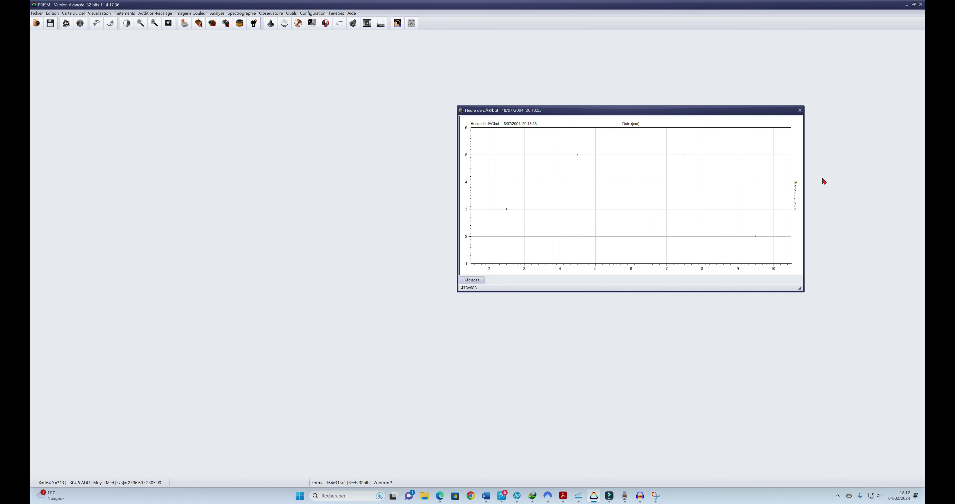
{"action": "left_click_drag", "start_coordinate": [807, 188], "coordinate": [561, 196]}
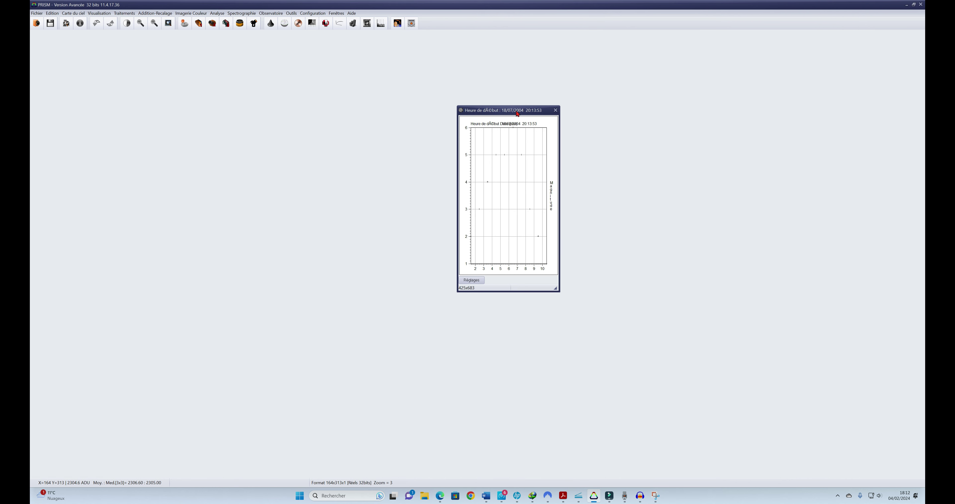
{"action": "left_click_drag", "start_coordinate": [517, 107], "coordinate": [516, 177]}
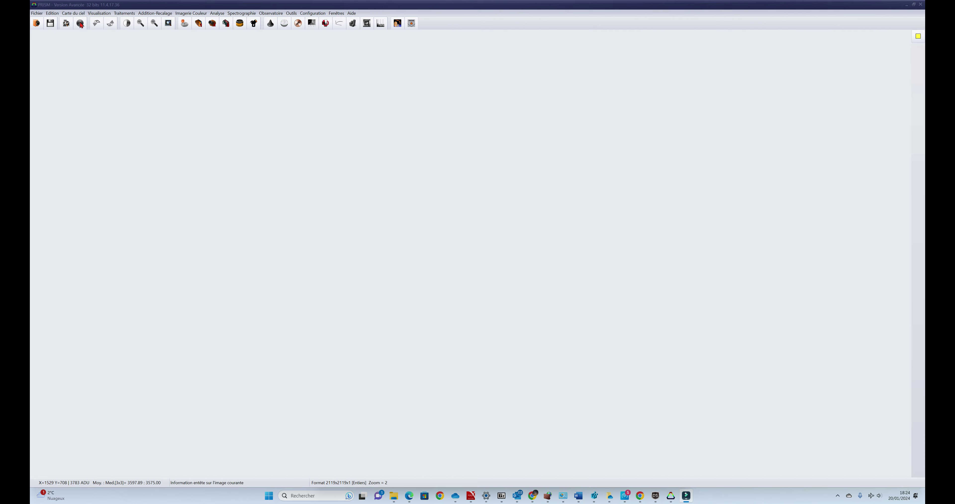
Start the DSS image download from the internet, turn off integration into the sky map, and move the dialog aside
{"action": "left_click", "coordinate": [37, 13]}
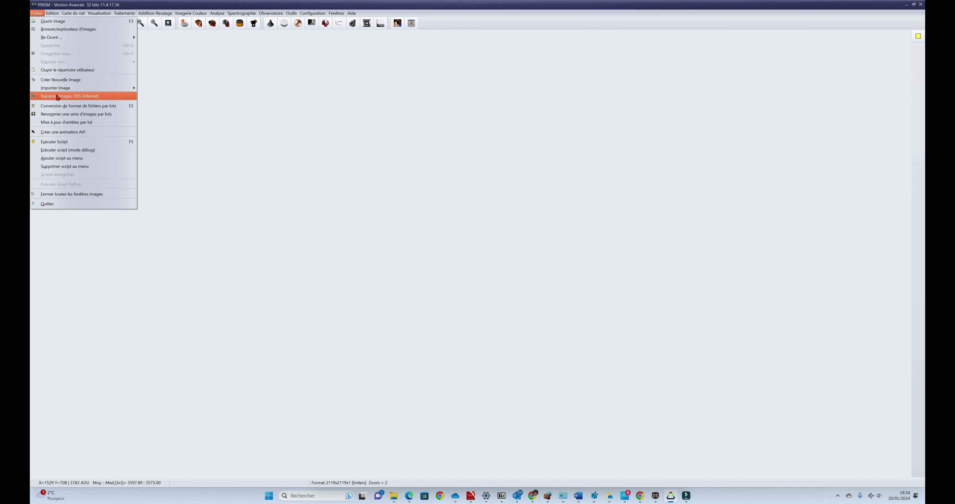
{"action": "left_click", "coordinate": [89, 96]}
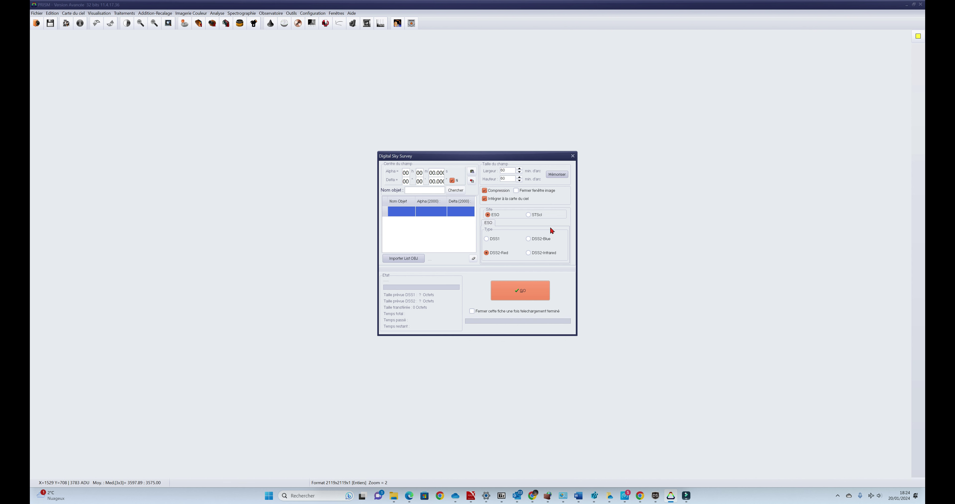
{"action": "left_click", "coordinate": [485, 199]}
{"action": "left_click_drag", "start_coordinate": [460, 156], "coordinate": [686, 72]}
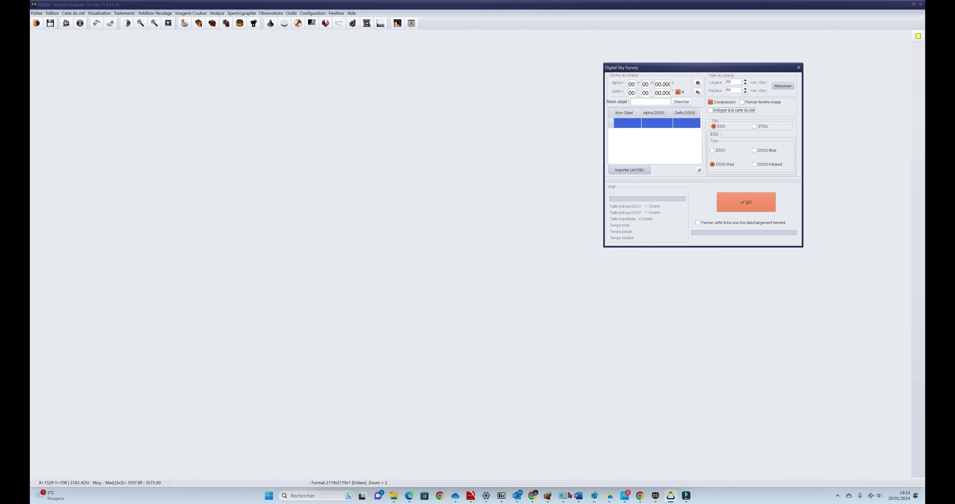
Switch to Chrome, search Google for M31, and open the Wikipedia article on the Andromeda galaxy to find its coordinates
{"action": "mouse_move", "coordinate": [534, 498]}
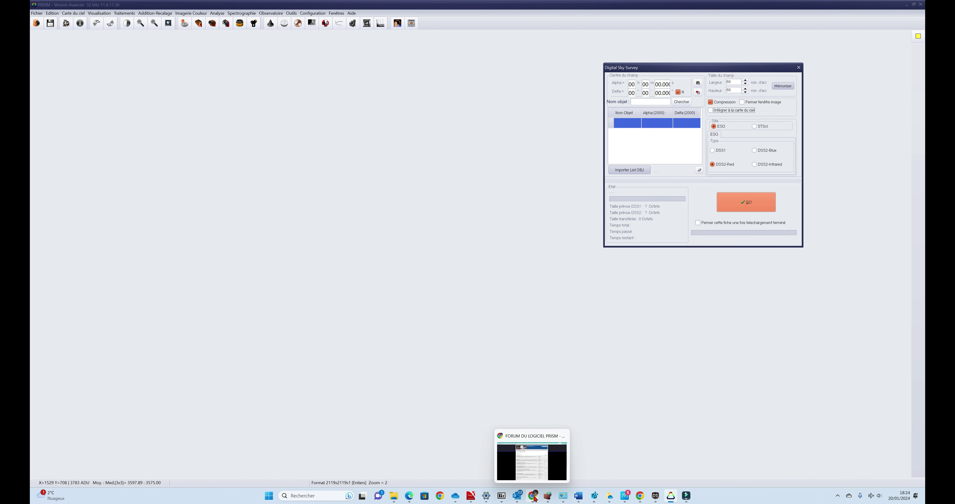
{"action": "left_click", "coordinate": [534, 499]}
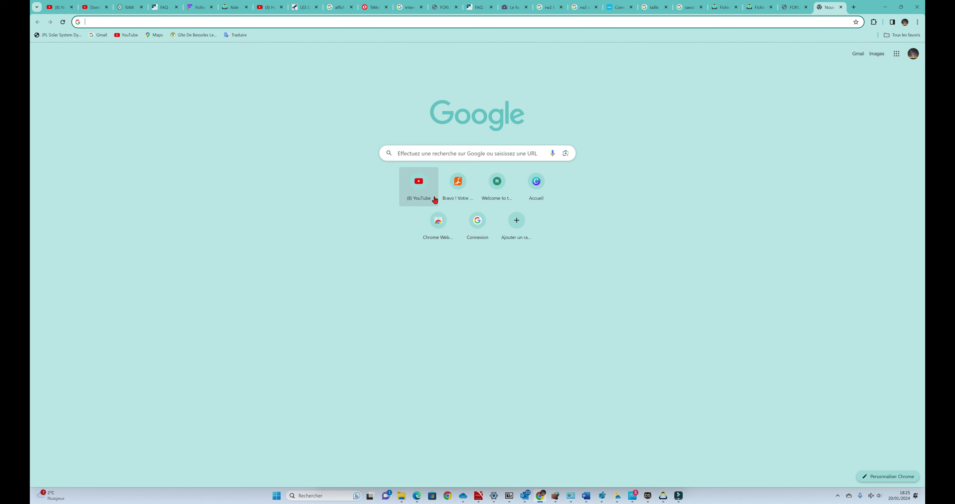
{"action": "left_click", "coordinate": [421, 156]}
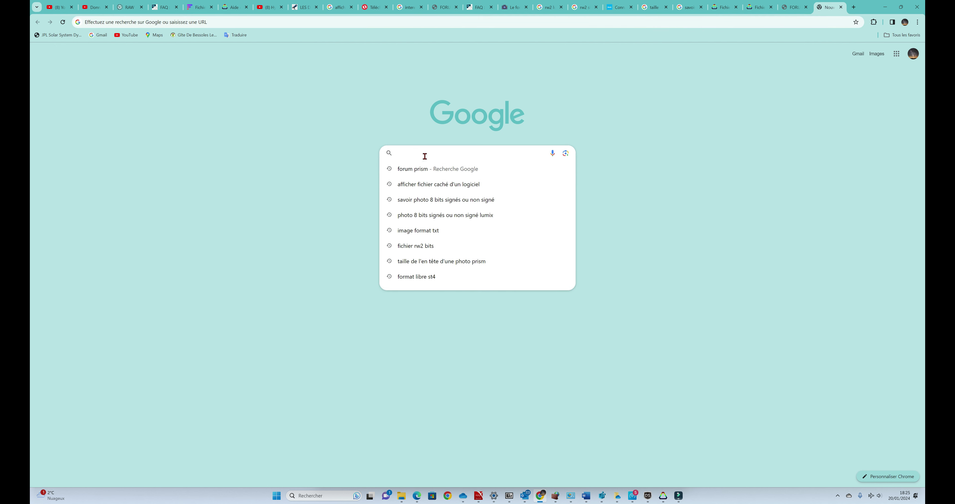
{"action": "type", "text": "M31"}
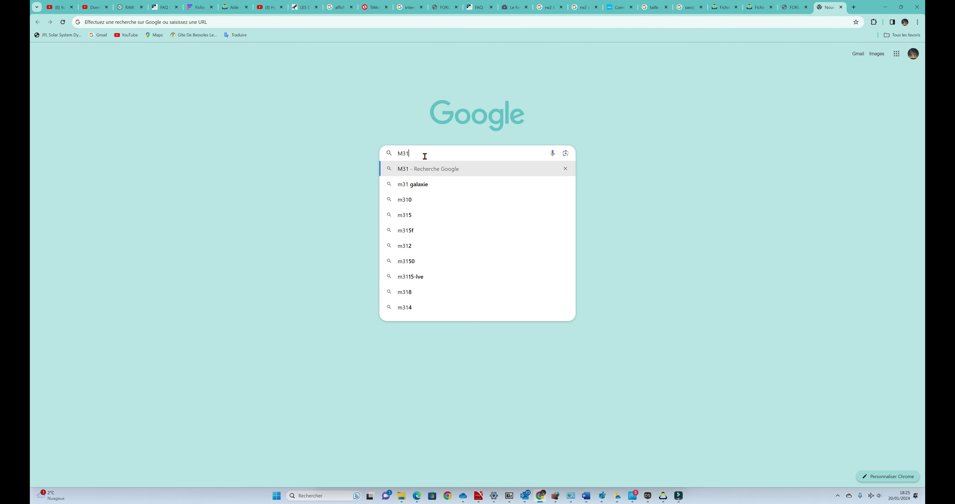
{"action": "key", "text": "Return"}
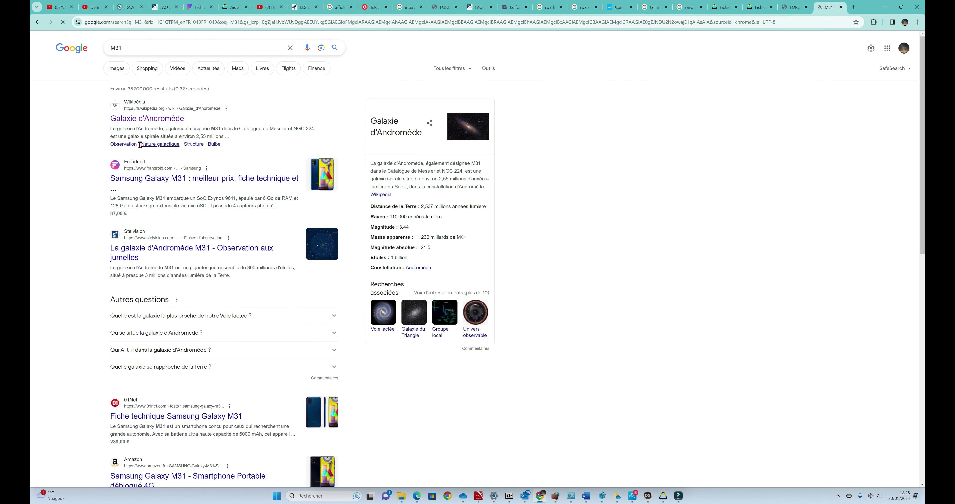
{"action": "left_click", "coordinate": [133, 122]}
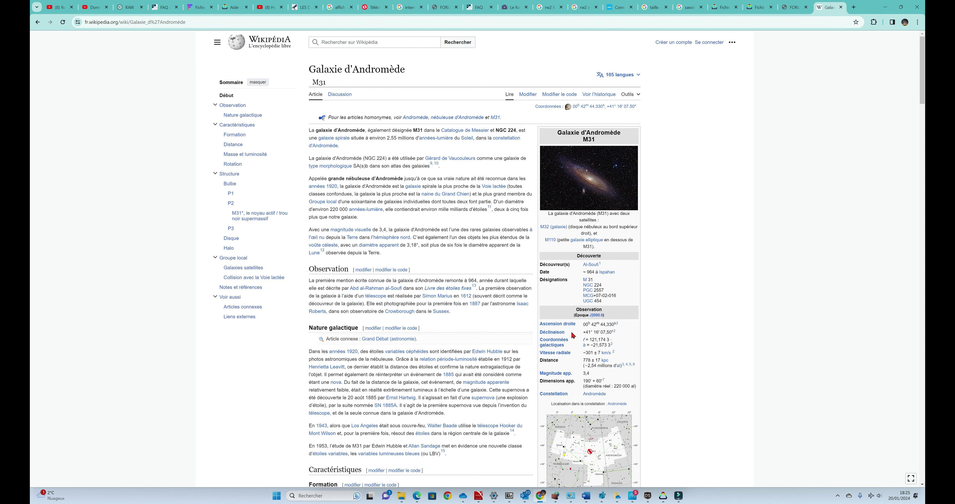
With the M31 article beside the Digital Sky Survey dialog, set the field centre to Alpha 00 42 44.33 and Delta 41 16 07.50, and minimise the browser
{"action": "left_click", "coordinate": [901, 7]}
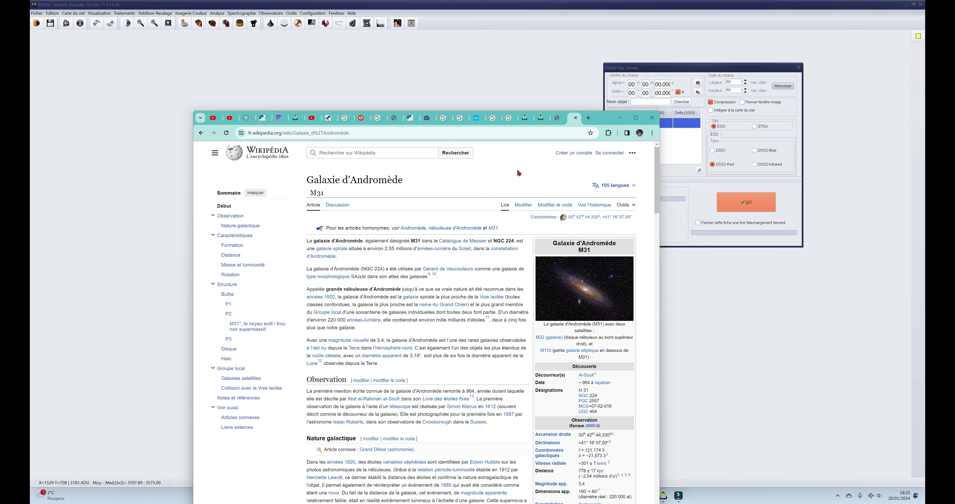
{"action": "left_click_drag", "start_coordinate": [605, 118], "coordinate": [460, 53]}
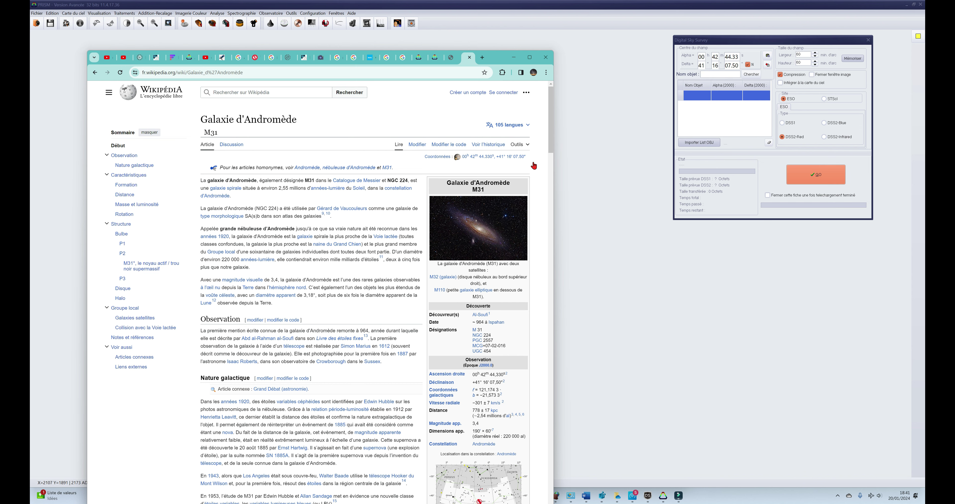
{"action": "left_click", "coordinate": [514, 58]}
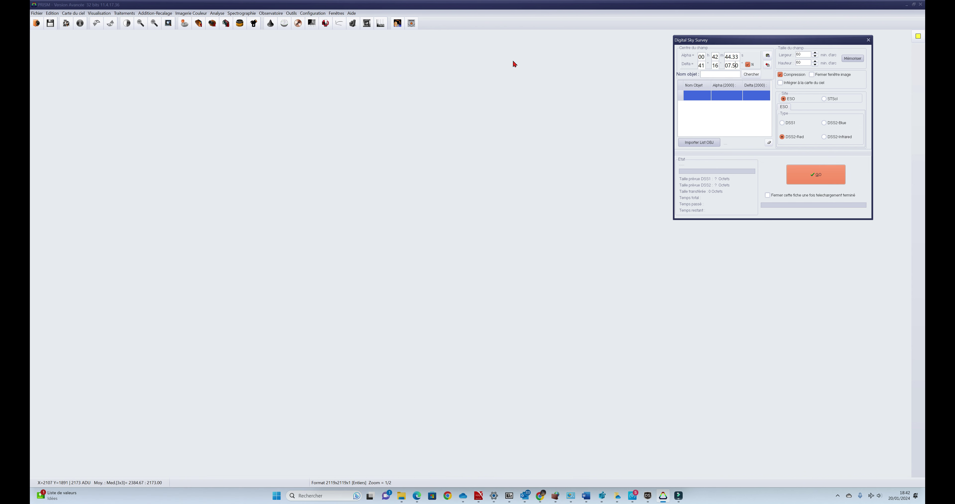
Add the entered field centre coordinates to the survey's object list under the name M31
{"action": "left_click", "coordinate": [768, 61]}
{"action": "left_click", "coordinate": [768, 57]}
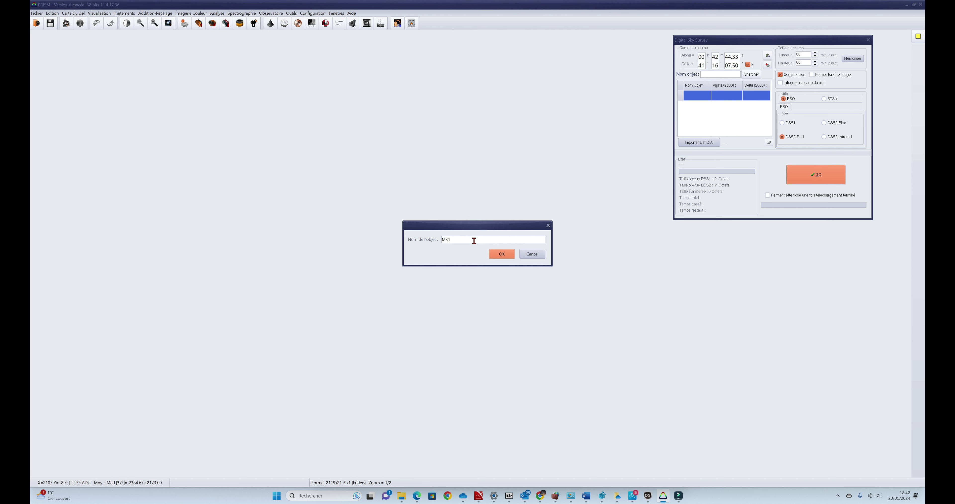
{"action": "left_click", "coordinate": [498, 257]}
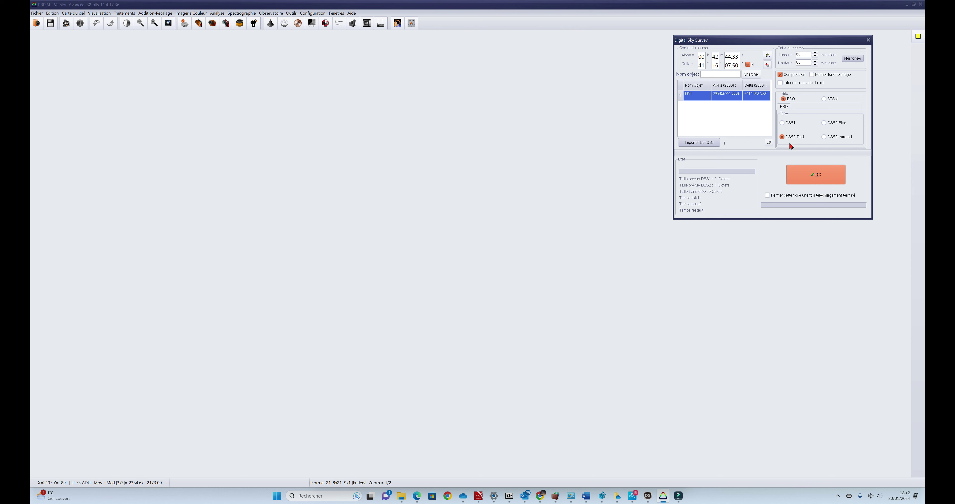
Set the field size to 20 x 20 arcminutes, download the DSS2-Red image of M31, and move its window towards the middle of the workspace
{"action": "left_click", "coordinate": [800, 54]}
{"action": "left_click_drag", "start_coordinate": [801, 53], "coordinate": [789, 56]}
{"action": "type", "text": "20"}
{"action": "double_click", "coordinate": [796, 64]}
{"action": "left_click", "coordinate": [810, 178]}
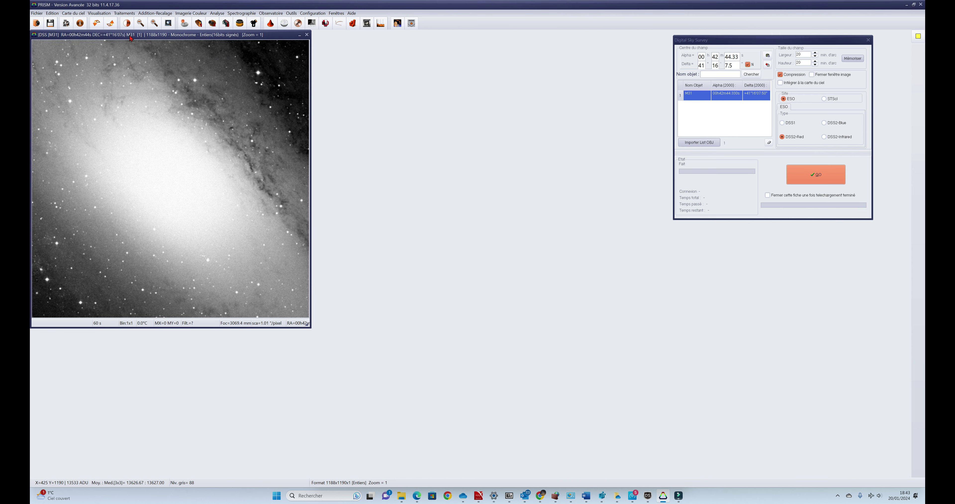
{"action": "left_click_drag", "start_coordinate": [131, 35], "coordinate": [334, 64]}
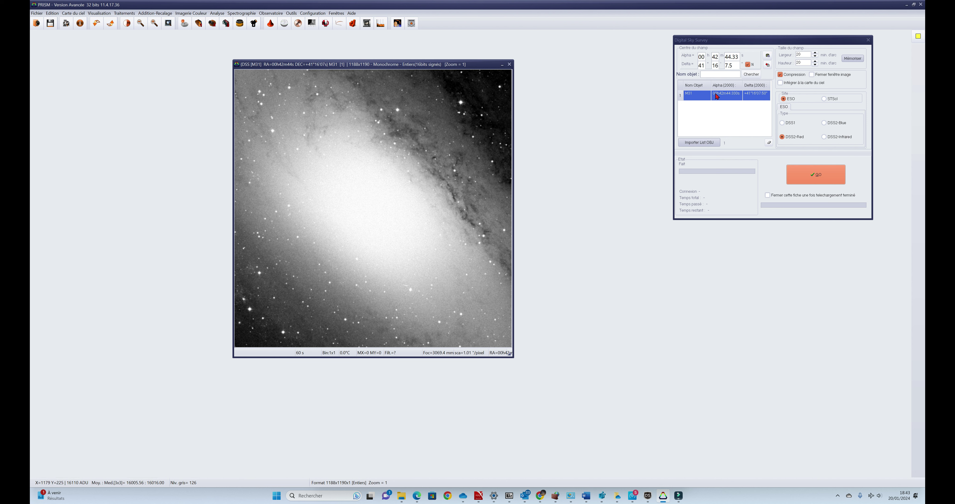
Clear the object list and close the image, then look up M31 by name and download its DSS image, closing it after a look
{"action": "left_click", "coordinate": [769, 144]}
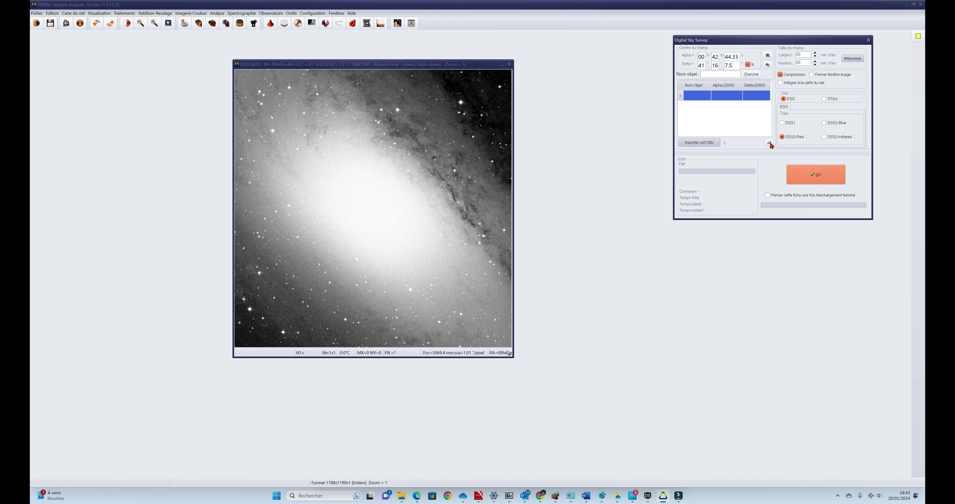
{"action": "left_click", "coordinate": [510, 65]}
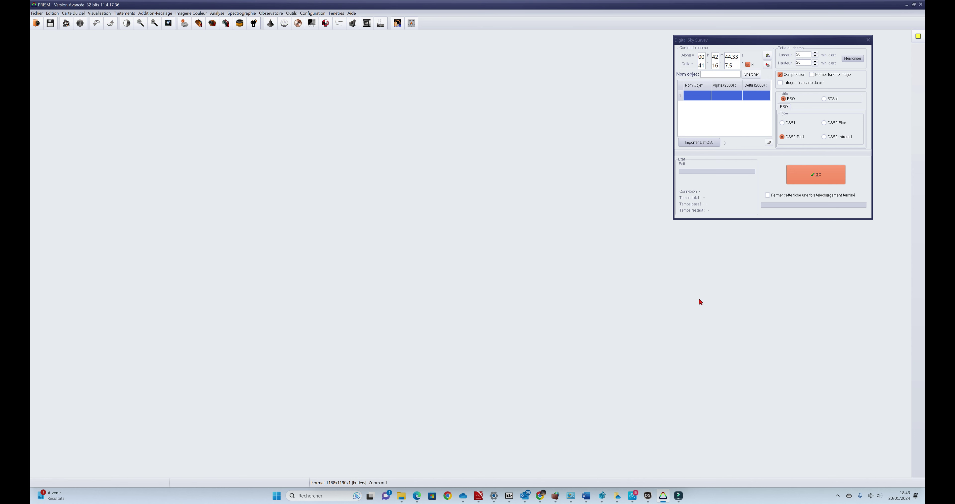
{"action": "left_click", "coordinate": [716, 74]}
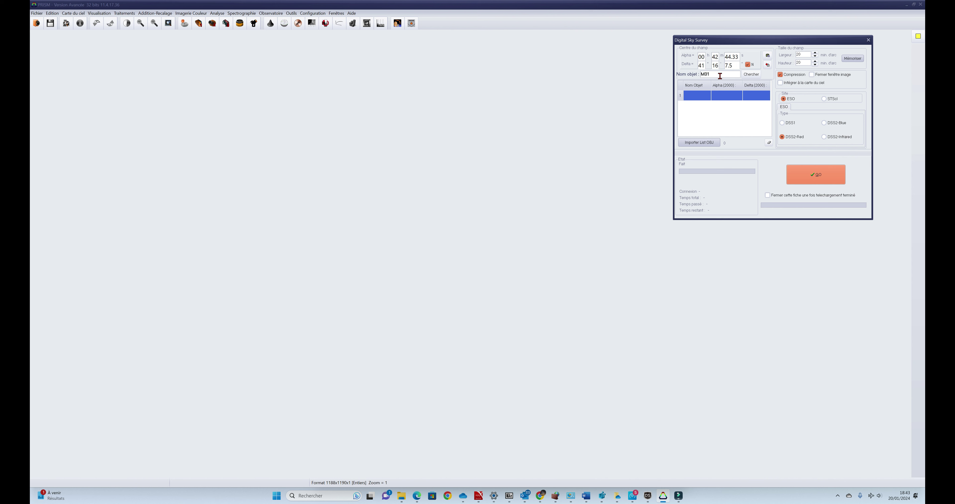
{"action": "left_click", "coordinate": [756, 75]}
{"action": "left_click", "coordinate": [813, 174]}
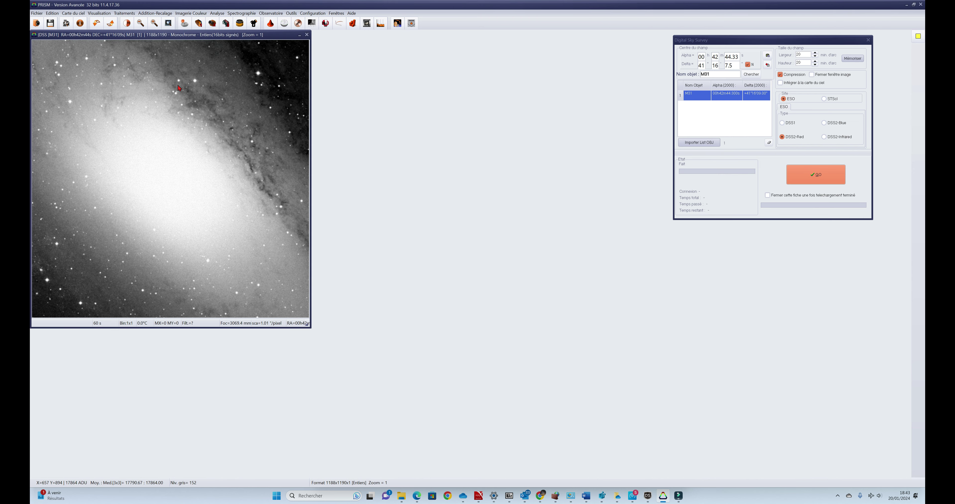
{"action": "left_click_drag", "start_coordinate": [149, 36], "coordinate": [393, 93]}
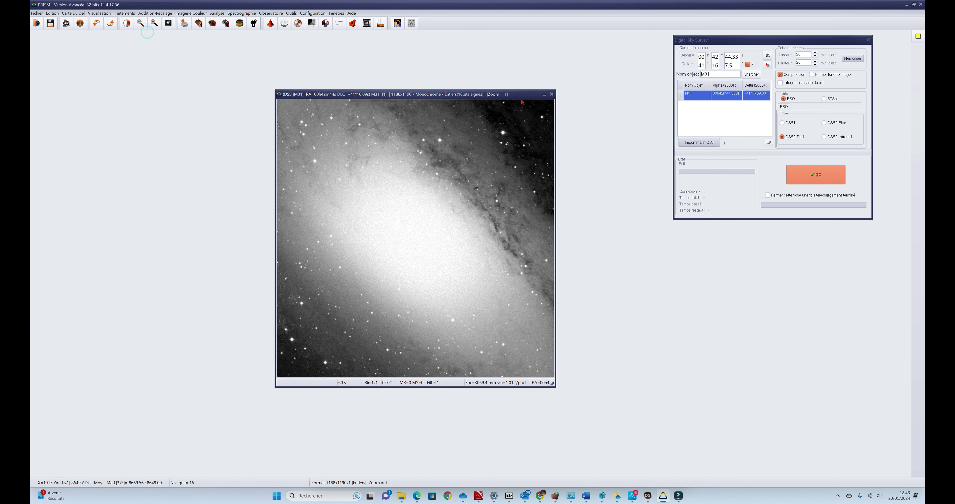
{"action": "left_click", "coordinate": [552, 92]}
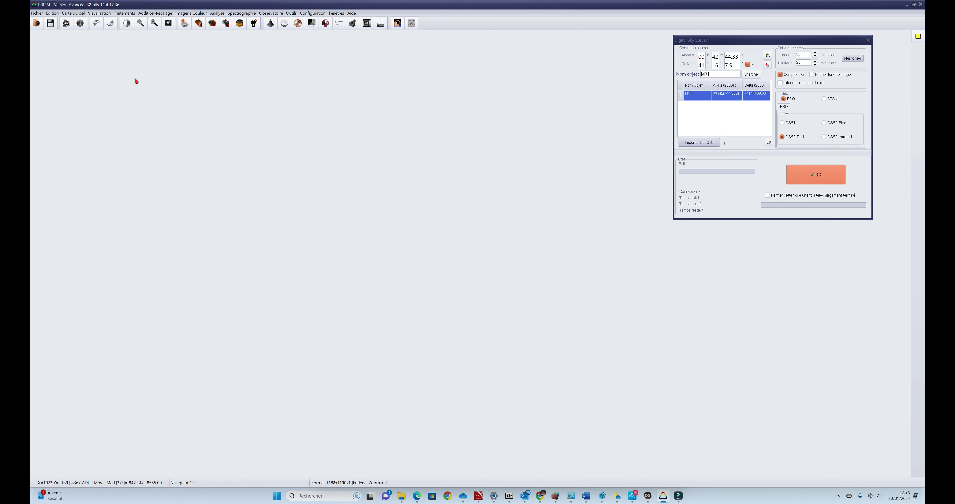
Open a new sky map window, search for the object M31, and change the map view to centre on it
{"action": "left_click", "coordinate": [73, 13]}
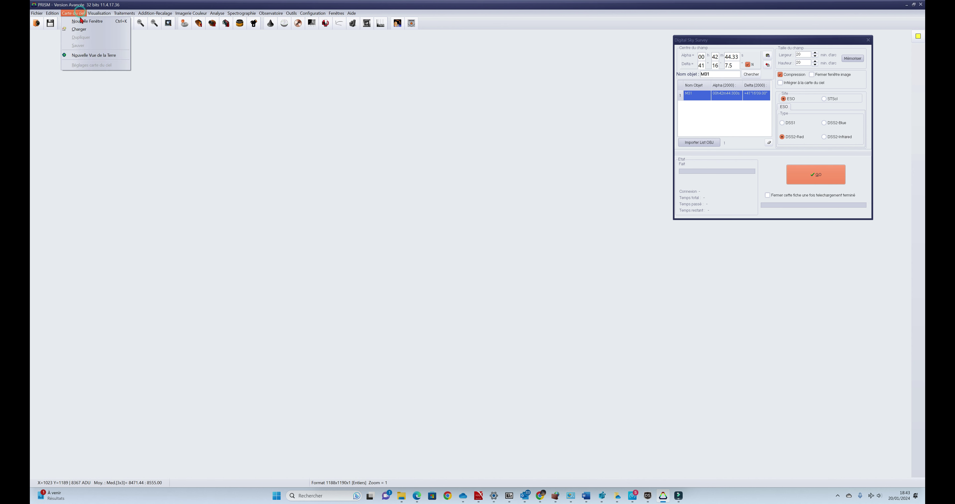
{"action": "left_click", "coordinate": [82, 21]}
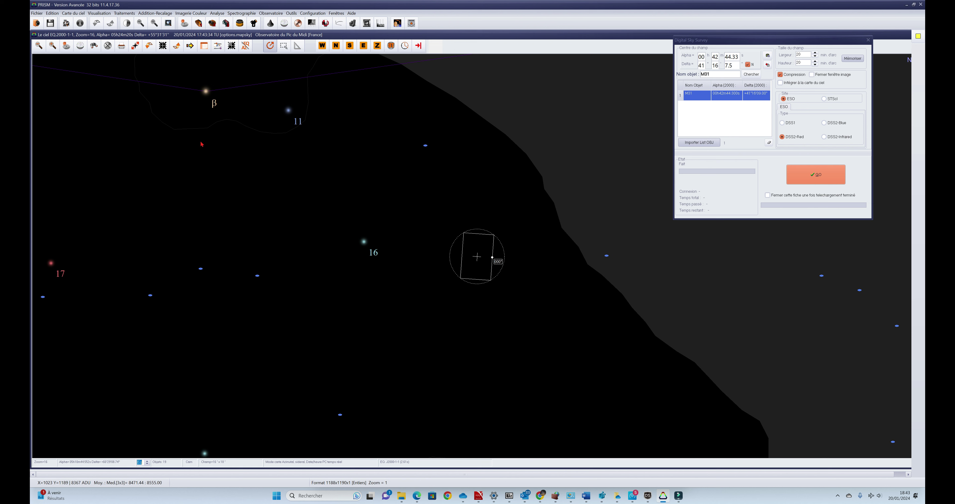
{"action": "left_click", "coordinate": [94, 47]}
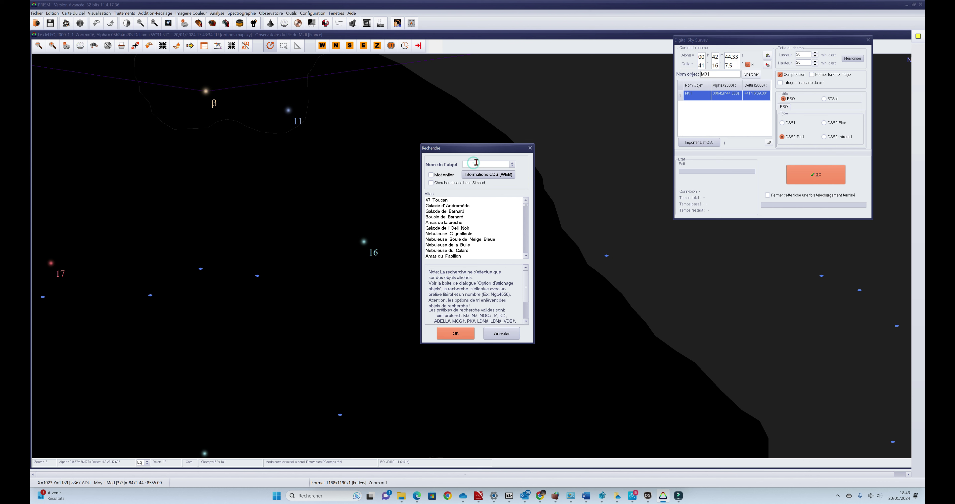
{"action": "type", "text": "M31"}
{"action": "mouse_move", "coordinate": [527, 208]}
{"action": "left_mouse_down"}
{"action": "mouse_move", "coordinate": [531, 247]}
{"action": "mouse_move", "coordinate": [532, 206]}
{"action": "left_mouse_up"}
{"action": "left_click", "coordinate": [456, 333]}
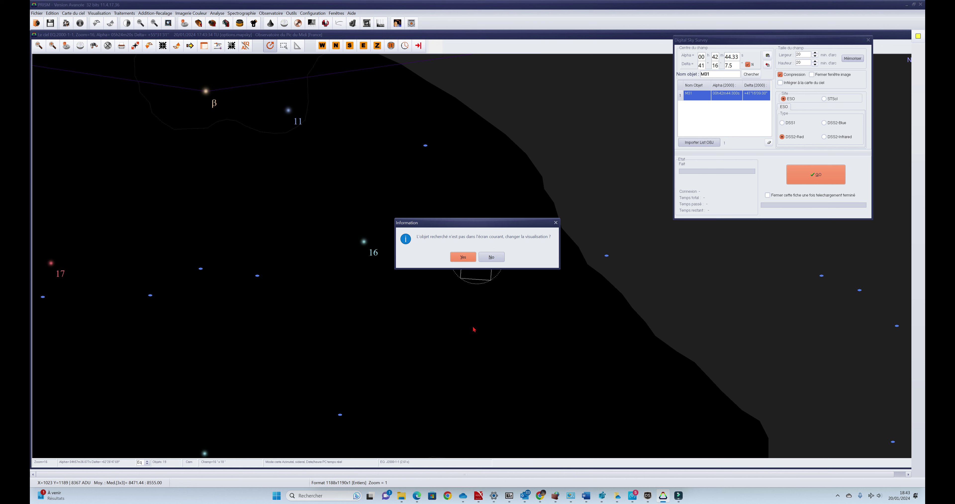
{"action": "left_click", "coordinate": [464, 257]}
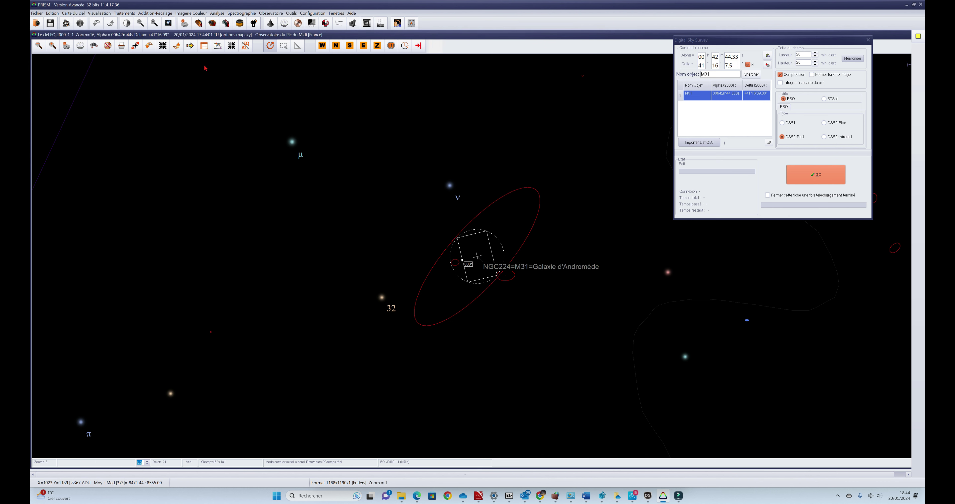
Add the M31 position on the sky map as a named entry in the objects list
{"action": "left_click", "coordinate": [39, 48]}
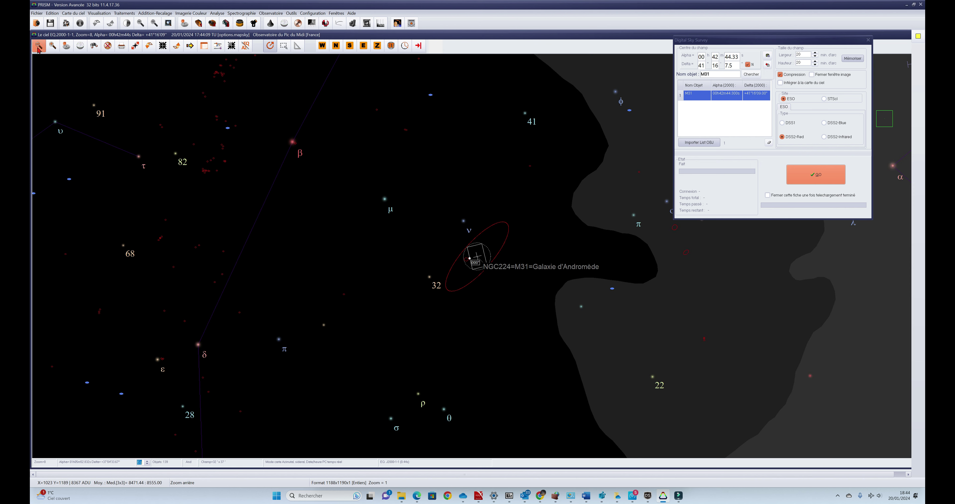
{"action": "left_click", "coordinate": [54, 46]}
{"action": "left_click", "coordinate": [54, 47]}
{"action": "mouse_move", "coordinate": [479, 258]}
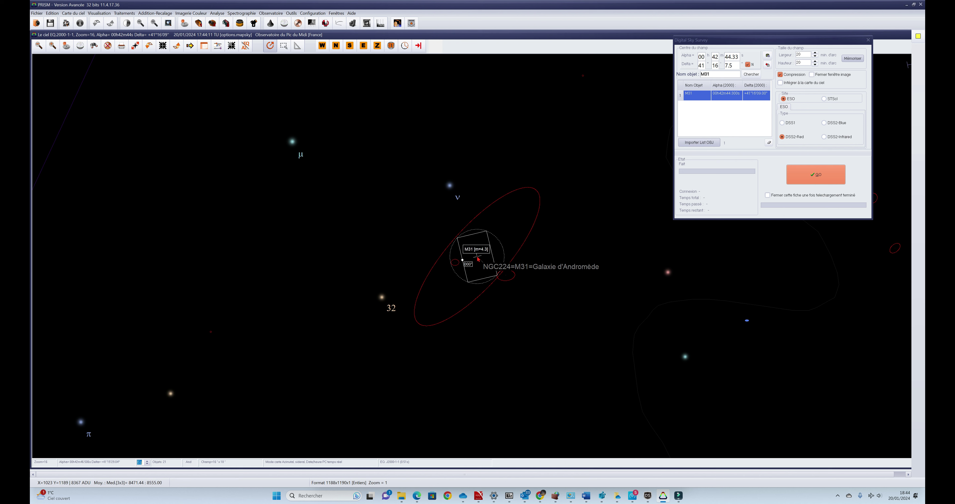
{"action": "right_click", "coordinate": [479, 257]}
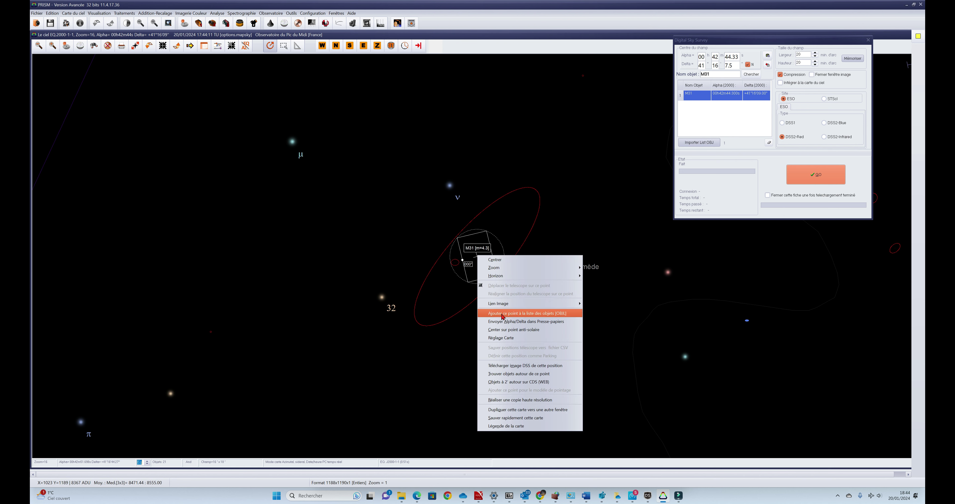
{"action": "left_click", "coordinate": [503, 316]}
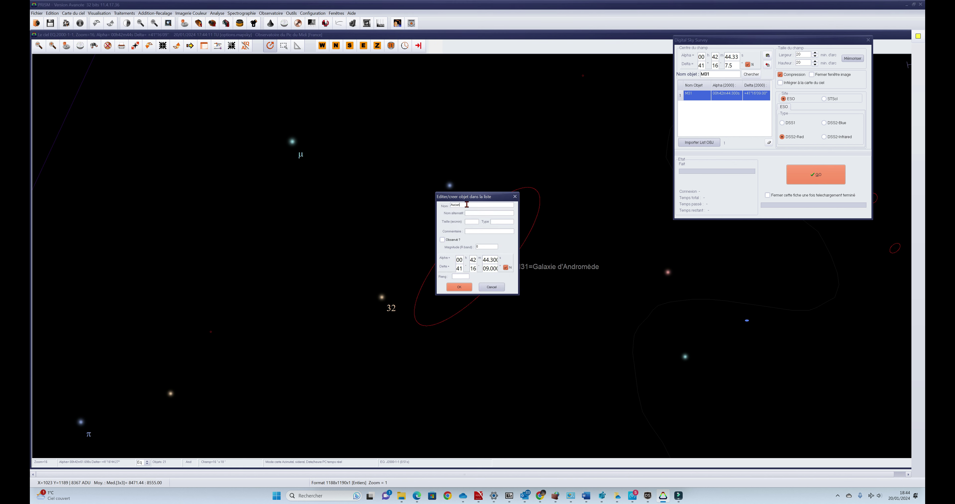
{"action": "key", "text": "BackSpace"}
{"action": "left_click", "coordinate": [460, 287]}
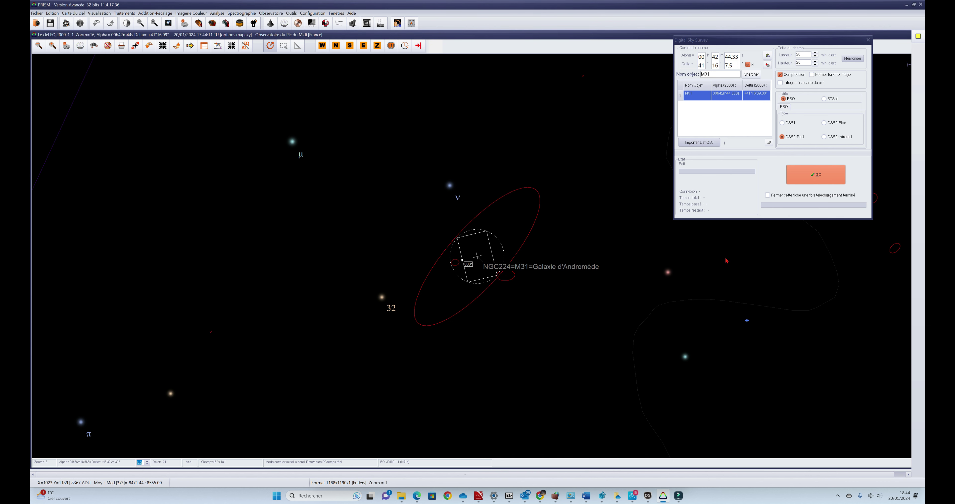
Download the DSS2-Red image for the M31 entry in the survey's object list and close the resulting image
{"action": "left_click", "coordinate": [770, 143]}
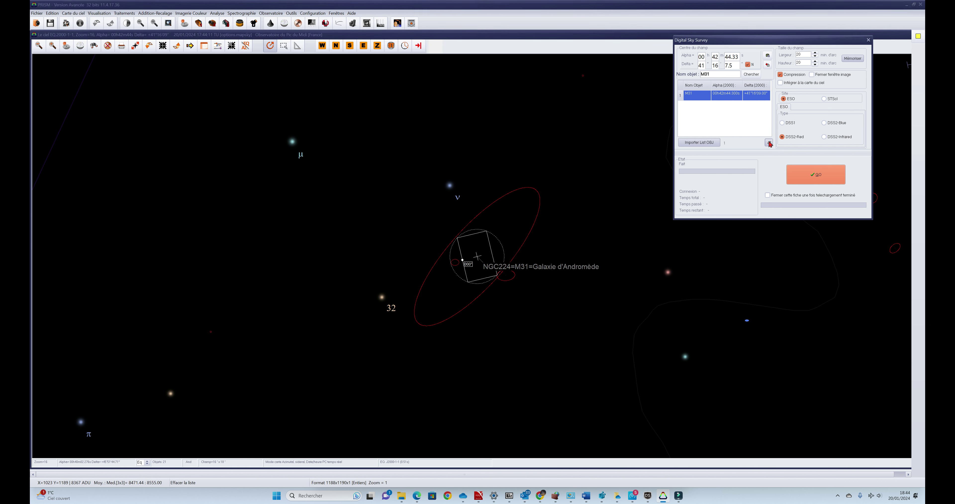
{"action": "left_click", "coordinate": [701, 143]}
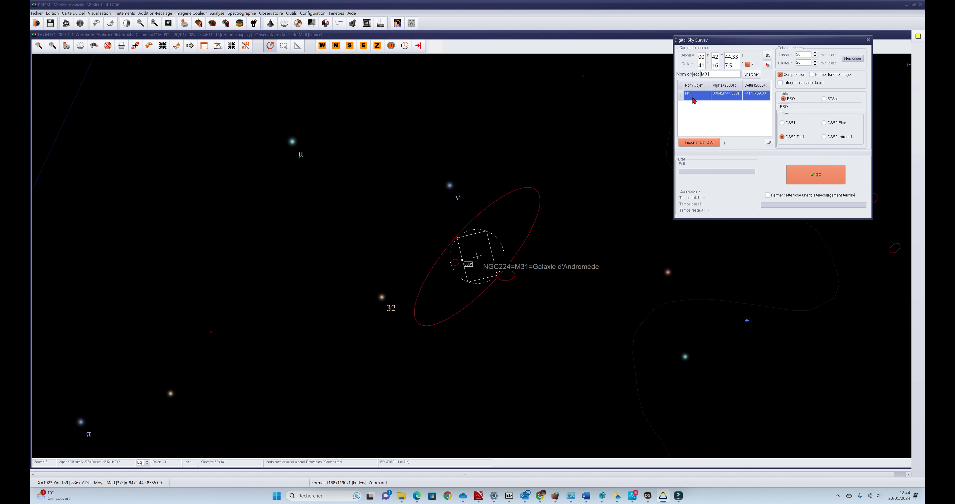
{"action": "left_click", "coordinate": [820, 177]}
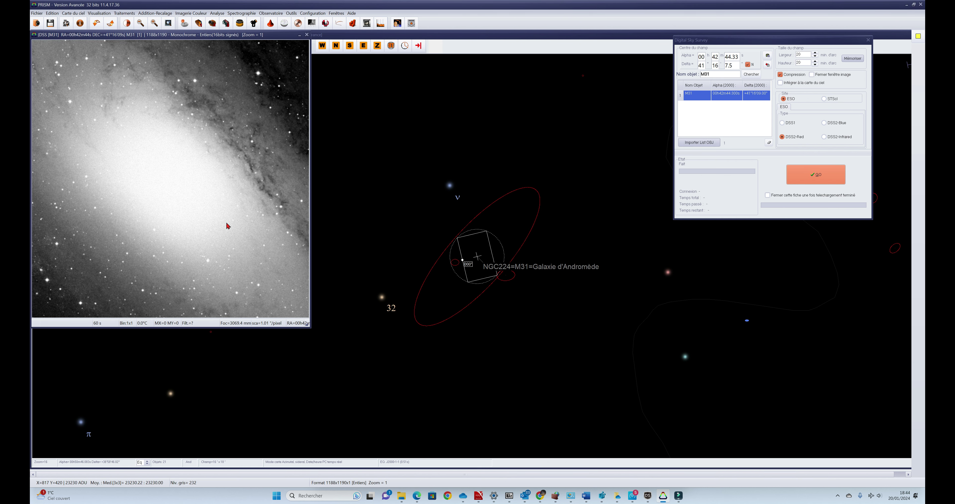
{"action": "left_click", "coordinate": [307, 34]}
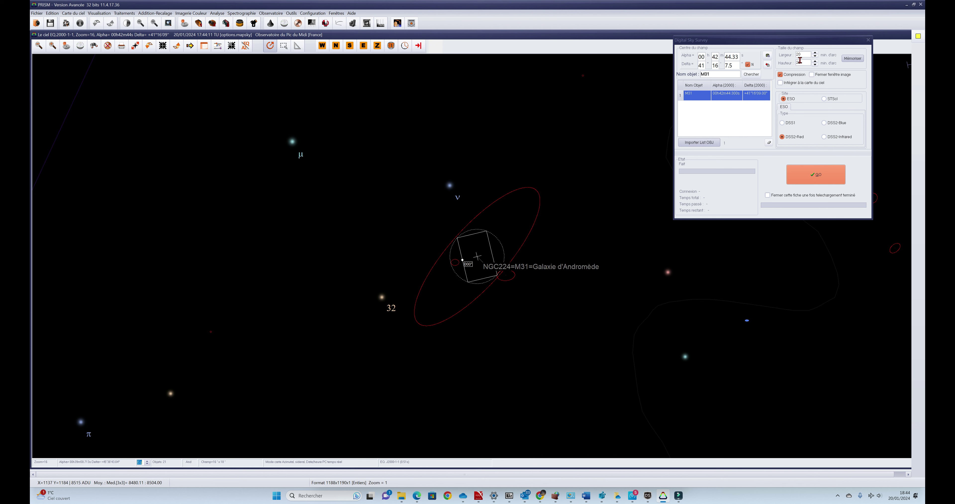
Set the survey field size to 60 x 60 arcminutes and download the DSS2-Red image of M31
{"action": "left_click_drag", "start_coordinate": [806, 55], "coordinate": [796, 55]}
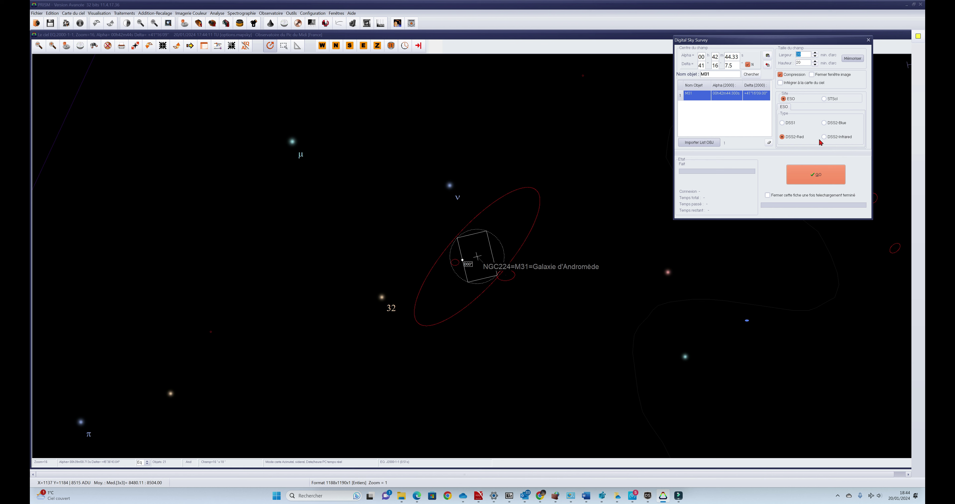
{"action": "type", "text": "60"}
{"action": "left_click_drag", "start_coordinate": [803, 62], "coordinate": [798, 63]}
{"action": "left_click", "coordinate": [819, 180]}
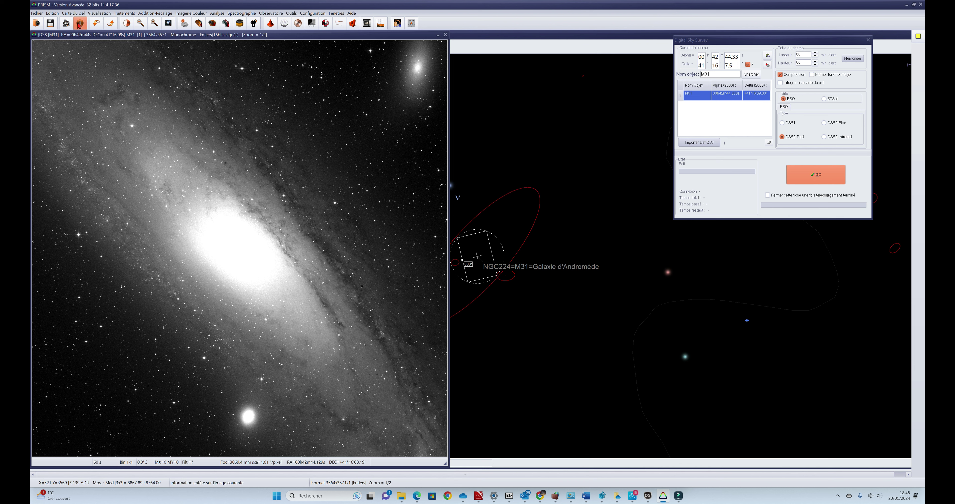
Examine the M31 image information, checking the exposure time and the telescope that took the image
{"action": "left_click", "coordinate": [80, 24]}
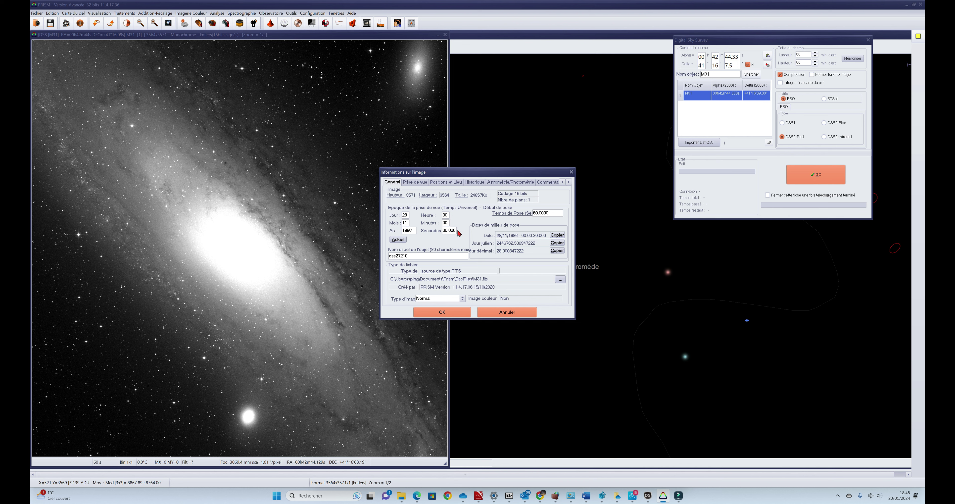
{"action": "double_click", "coordinate": [557, 215]}
{"action": "left_click", "coordinate": [414, 184]}
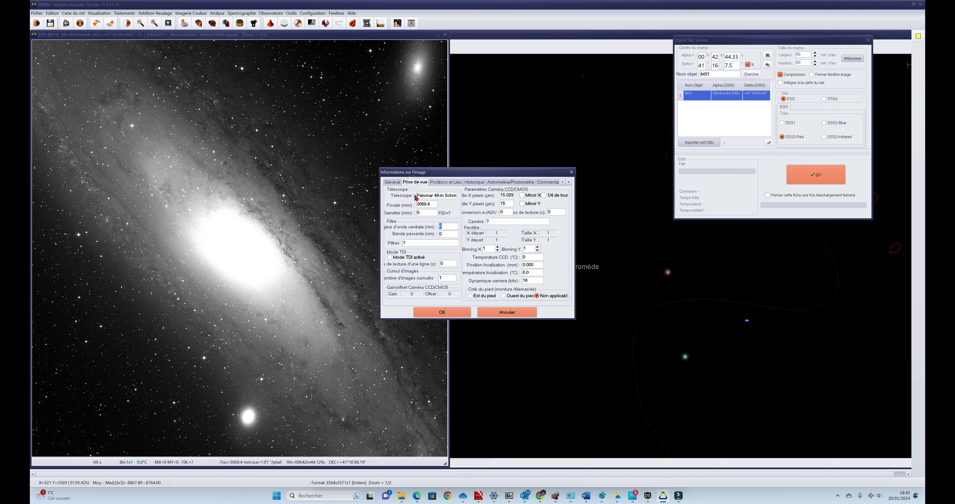
{"action": "left_click_drag", "start_coordinate": [418, 195], "coordinate": [436, 195]}
{"action": "left_click", "coordinate": [442, 311]}
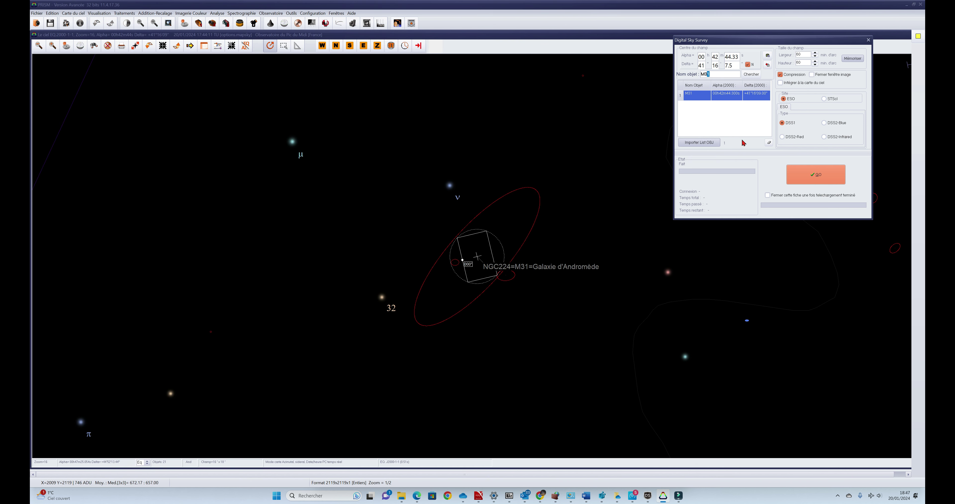
Change the object name to M33, download its DSS2-Red image, and check the exposure details in its image information
{"action": "type", "text": "3"}
{"action": "left_click", "coordinate": [789, 137]}
{"action": "left_click", "coordinate": [820, 181]}
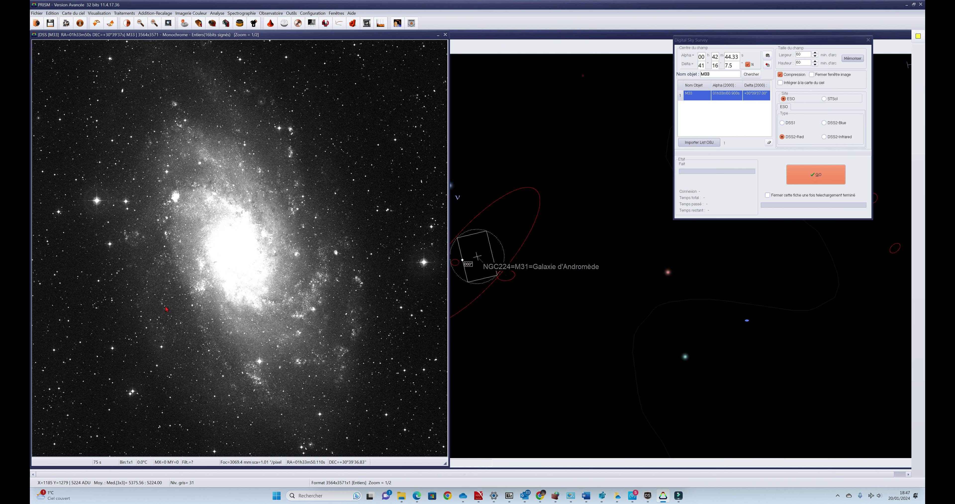
{"action": "left_click", "coordinate": [80, 23]}
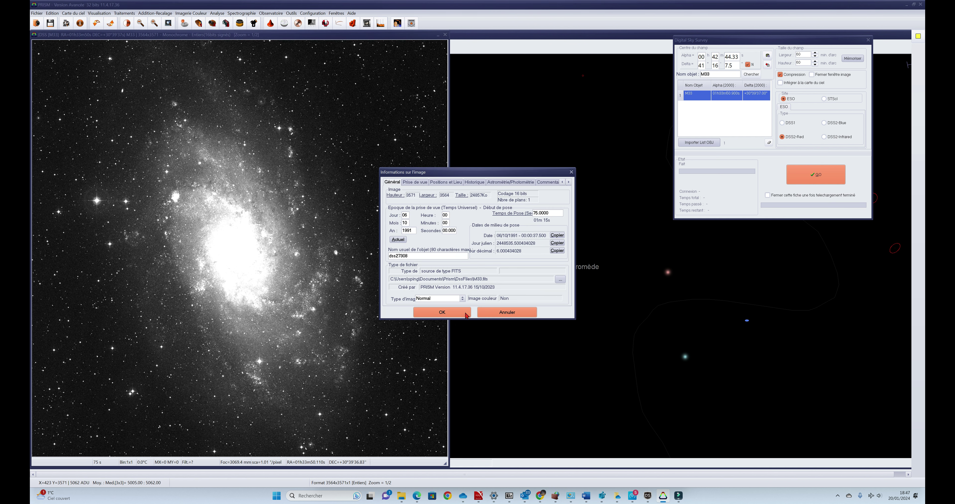
{"action": "left_click", "coordinate": [445, 318]}
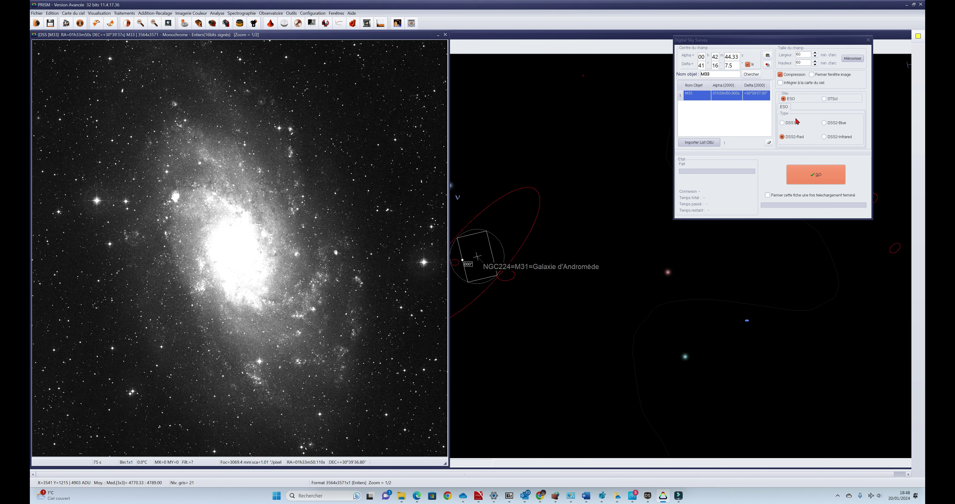
Download the DSS1 version of M33 and move it next to the DSS2-Red image for comparison
{"action": "left_click", "coordinate": [786, 124]}
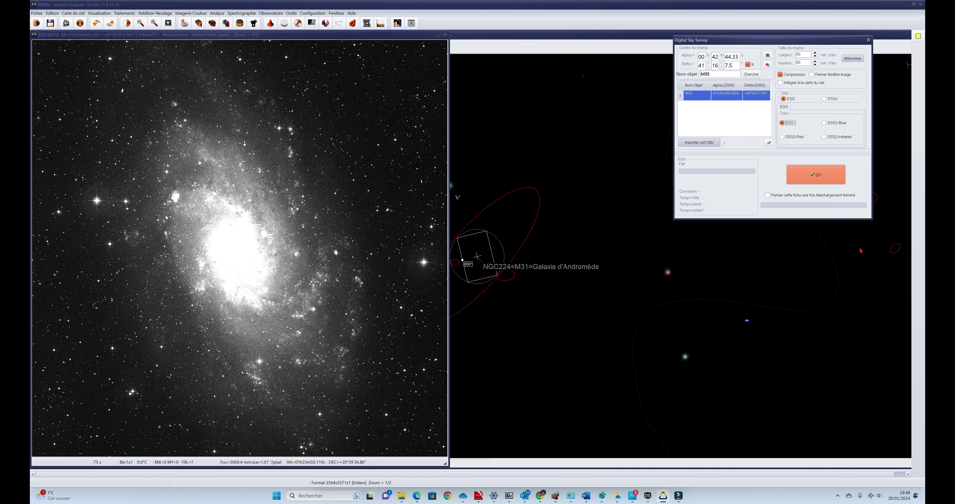
{"action": "left_click", "coordinate": [817, 175]}
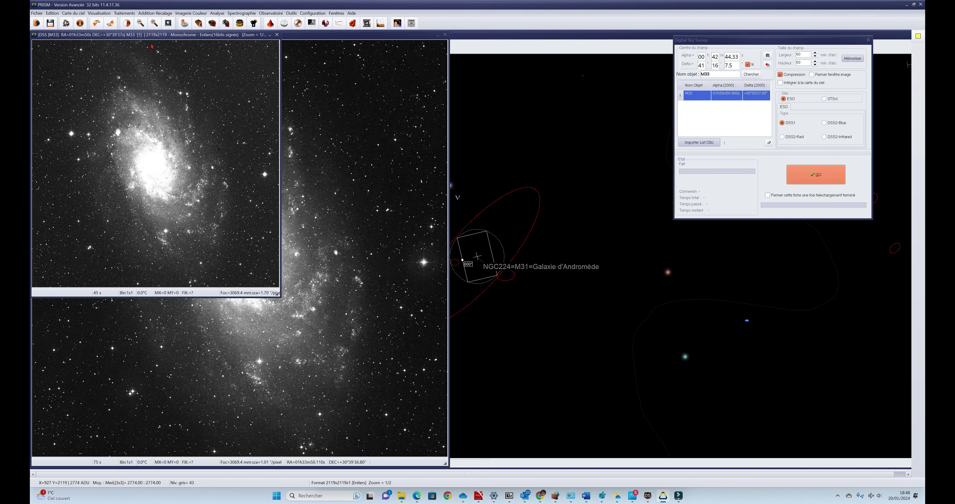
{"action": "left_click_drag", "start_coordinate": [138, 36], "coordinate": [453, 73]}
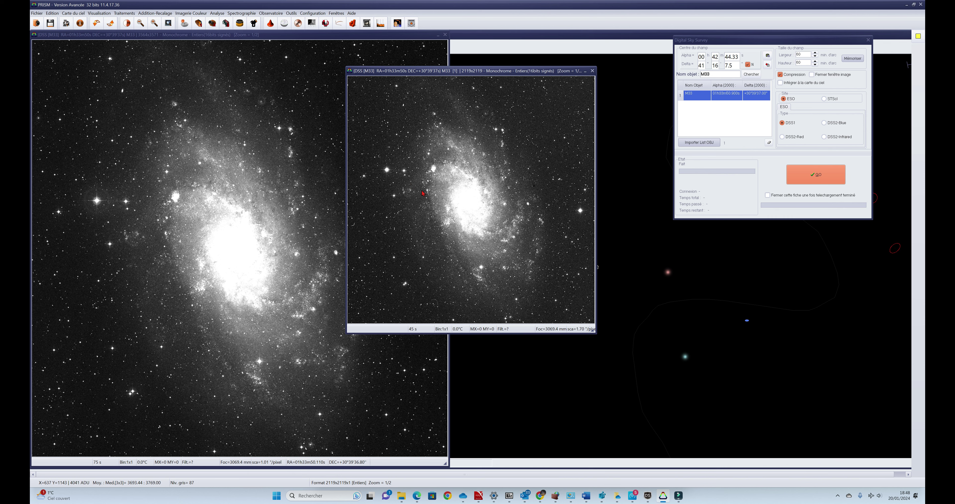
Examine the DSS1 M33 image information, checking the exposure time and the shooting details such as the telescope
{"action": "left_click", "coordinate": [79, 24]}
{"action": "left_click_drag", "start_coordinate": [439, 172], "coordinate": [707, 251]}
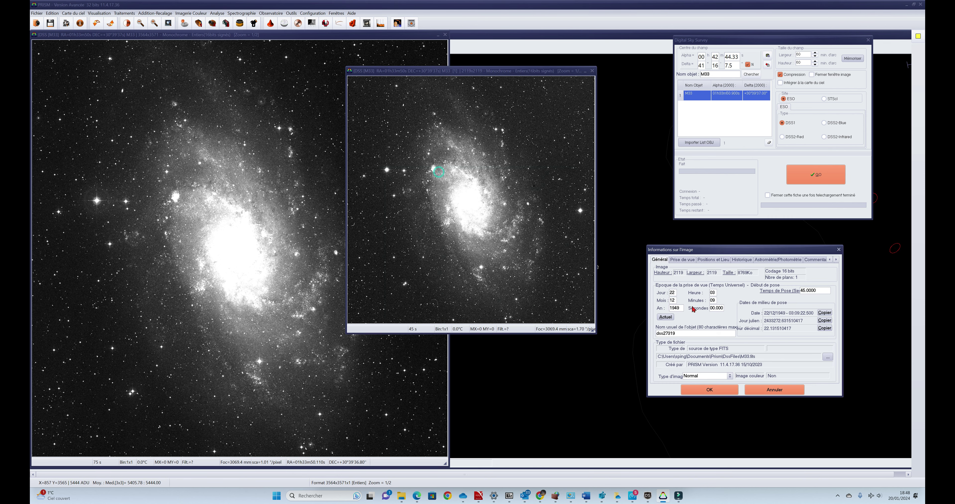
{"action": "left_click", "coordinate": [423, 150]}
{"action": "left_click", "coordinate": [682, 260]}
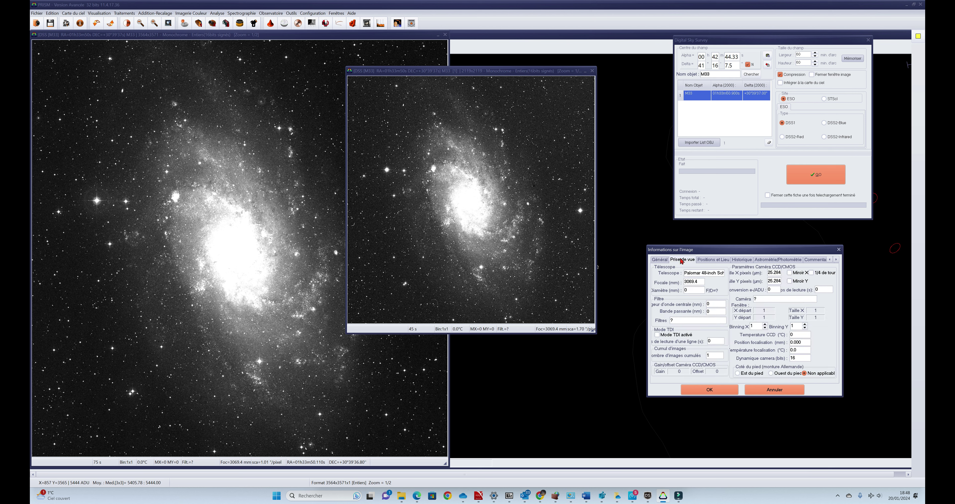
{"action": "left_click", "coordinate": [721, 390]}
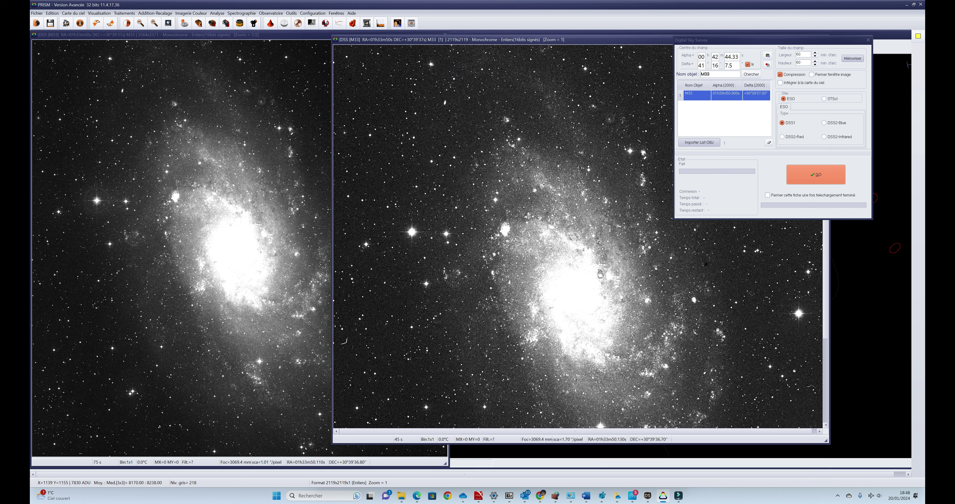
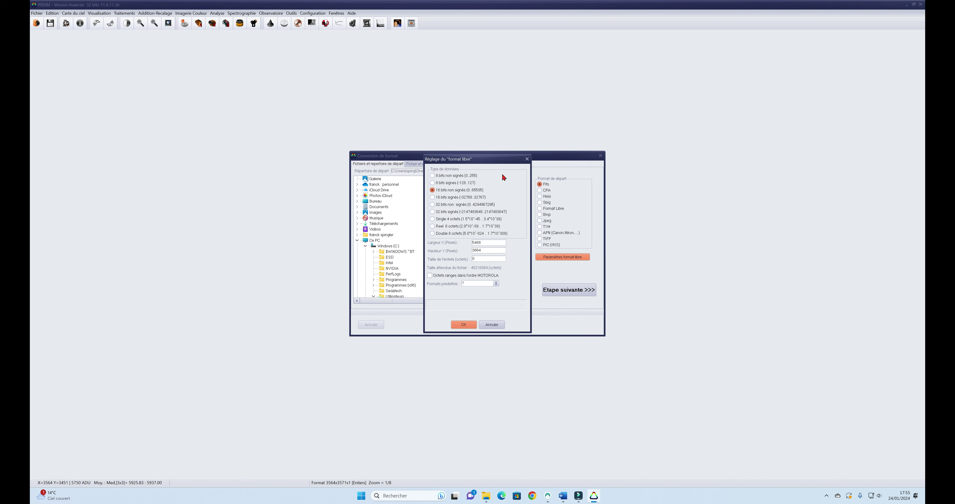
Close the free-format settings and review the destination folder, output format and options of the format conversion
{"action": "left_click", "coordinate": [527, 159]}
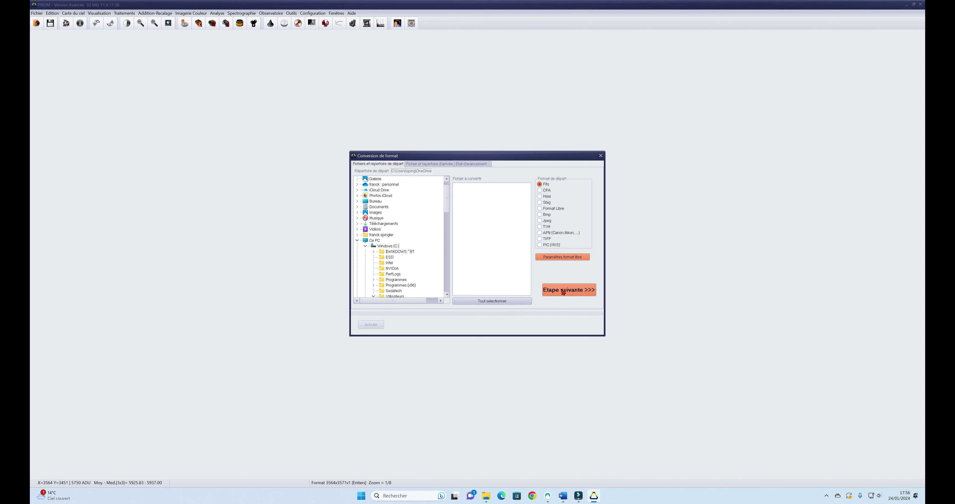
{"action": "left_click", "coordinate": [570, 290]}
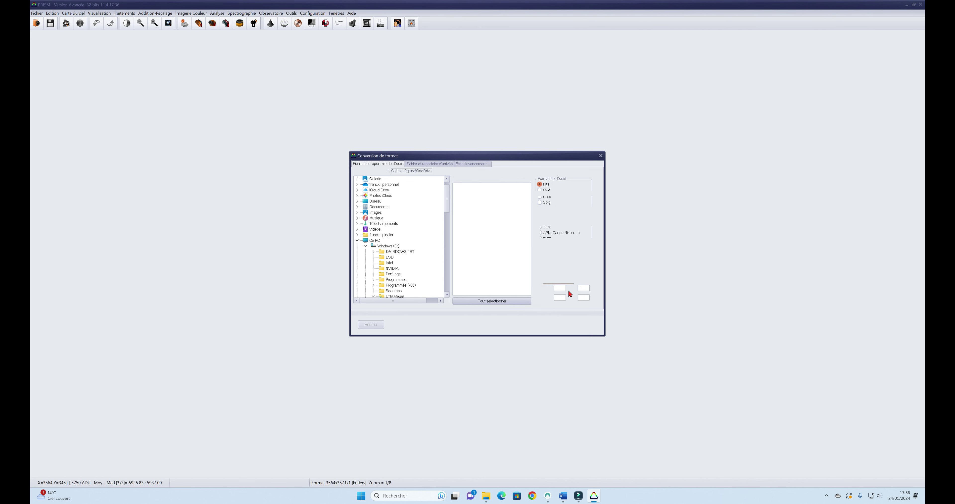
{"action": "left_click", "coordinate": [427, 164]}
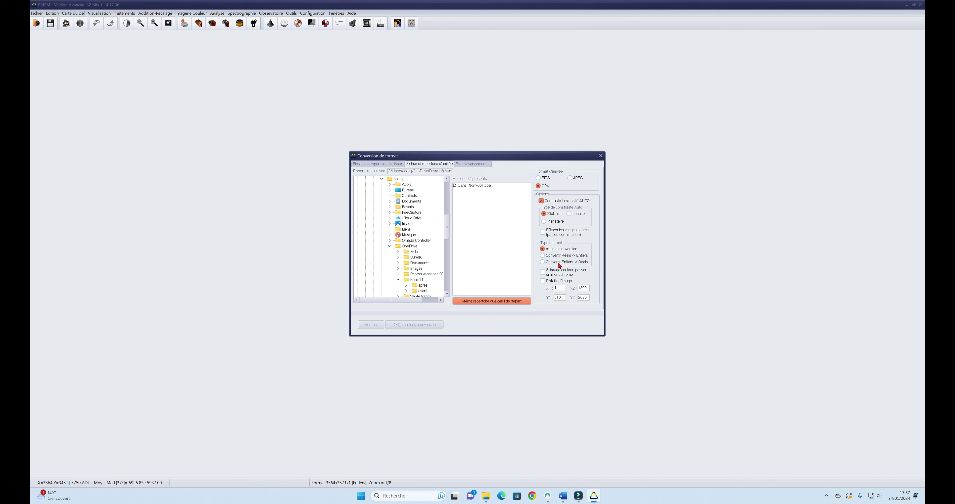
{"action": "left_click", "coordinate": [371, 164]}
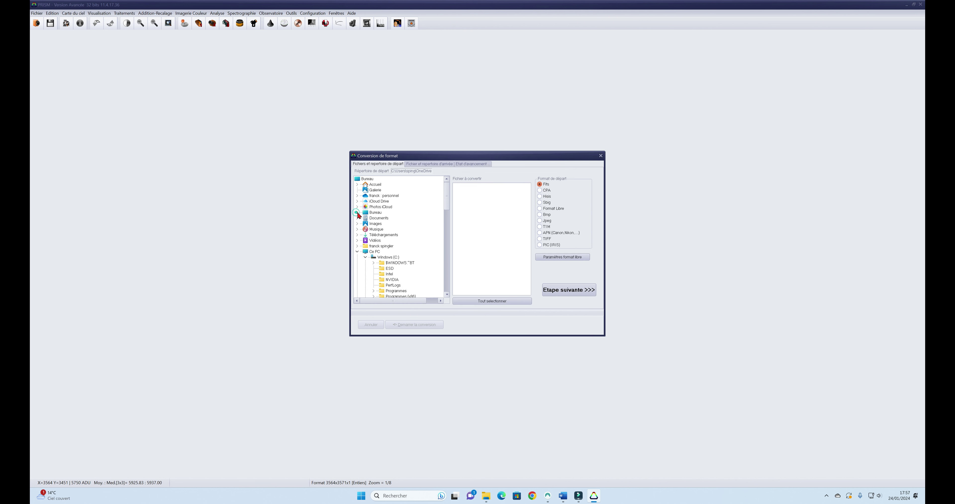
Set the conversion's source folder to "dossier images M51" inside the Prism folder of Chaine Famille Astro on the desktop
{"action": "left_click", "coordinate": [385, 240]}
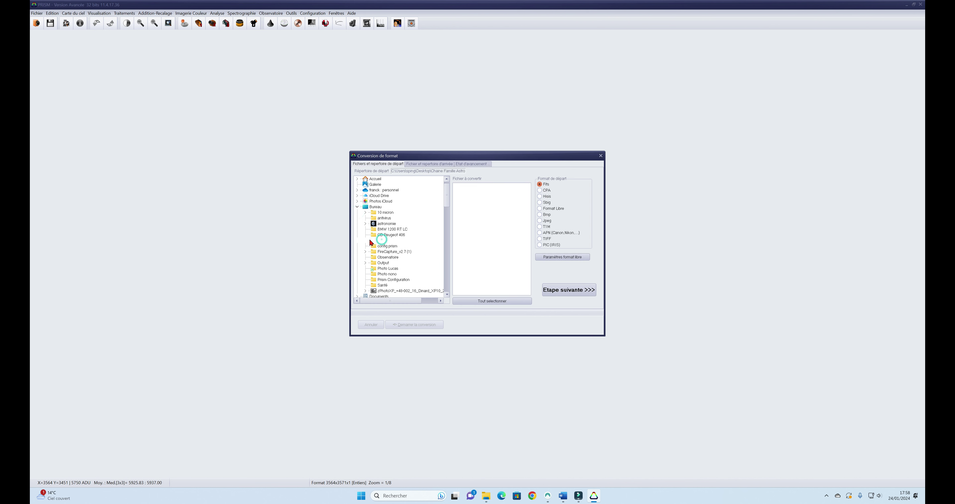
{"action": "double_click", "coordinate": [372, 241]}
{"action": "scroll", "coordinate": [371, 241], "scroll_direction": "down", "scroll_amount": 4}
{"action": "left_click", "coordinate": [382, 281]}
{"action": "left_click", "coordinate": [373, 280]}
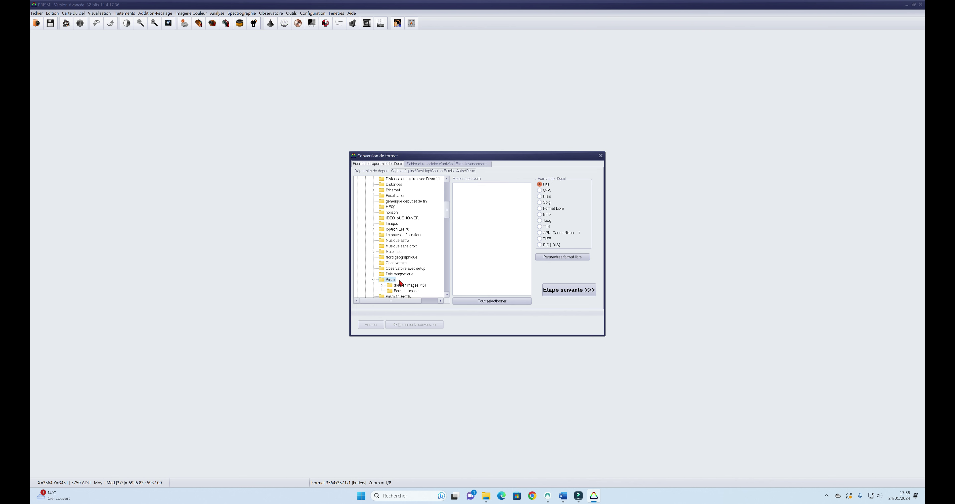
{"action": "left_click", "coordinate": [398, 285]}
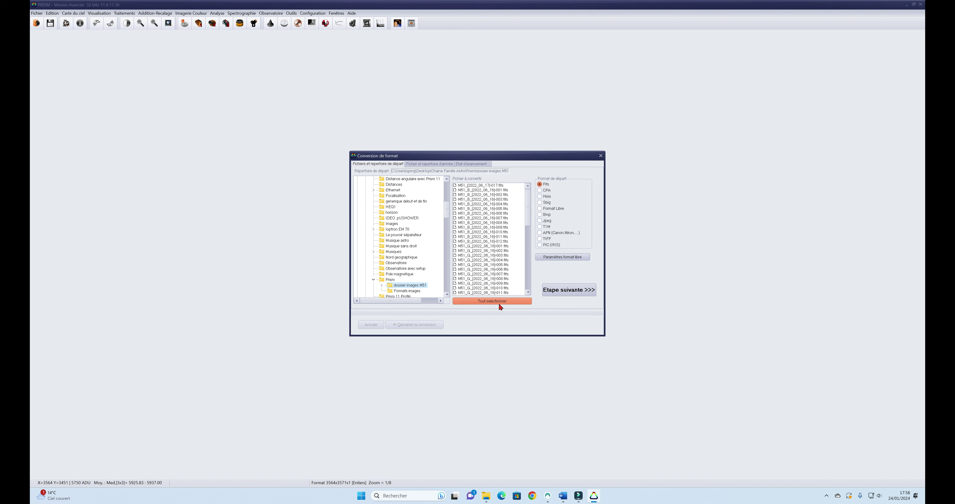
Try other source formats, including CPA and Format Libre, to compare the file lists, and return to FITS
{"action": "left_click", "coordinate": [539, 190]}
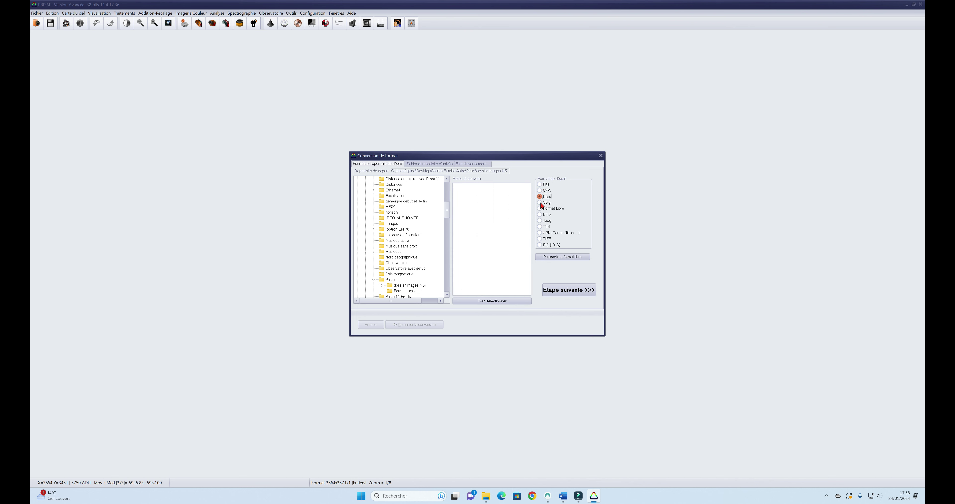
{"action": "left_click", "coordinate": [553, 210]}
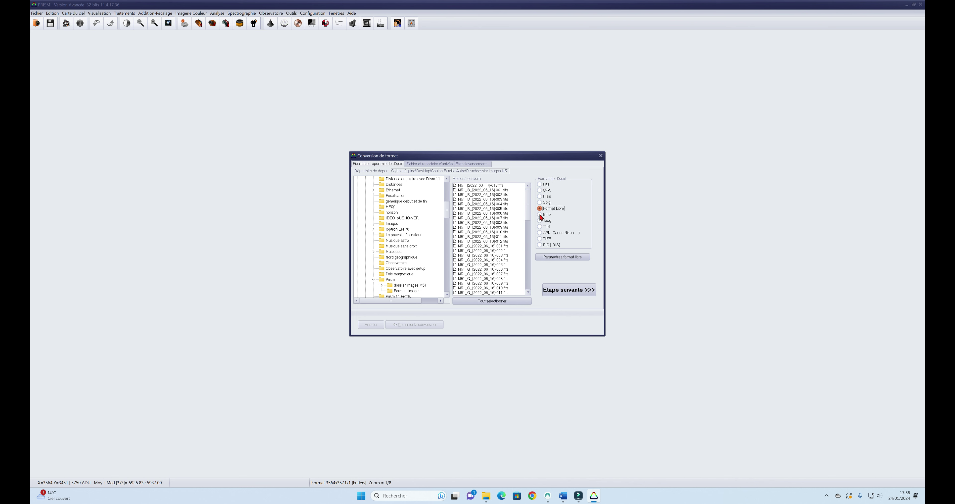
{"action": "left_click", "coordinate": [540, 185]}
Switch to File Explorer, check the contents of the "dossier images M51" folder, and move its window out of the way
{"action": "left_click", "coordinate": [487, 496]}
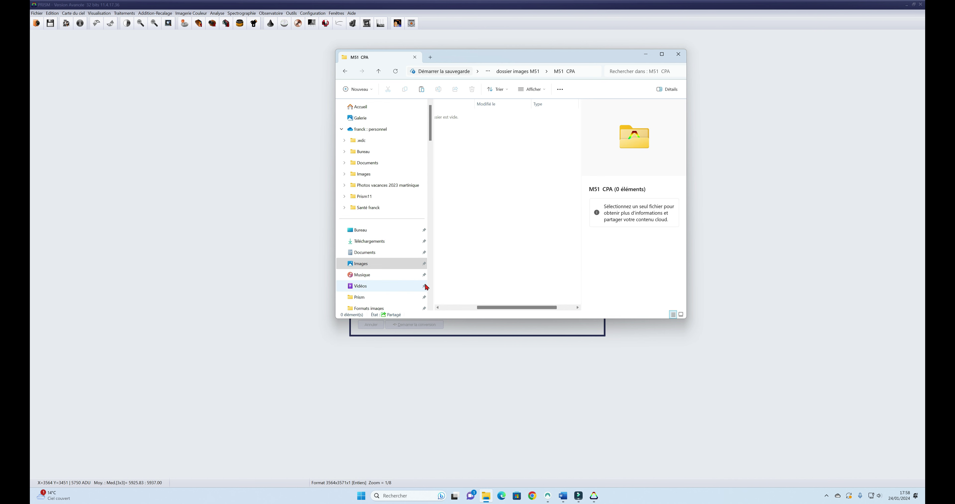
{"action": "left_click", "coordinate": [516, 72]}
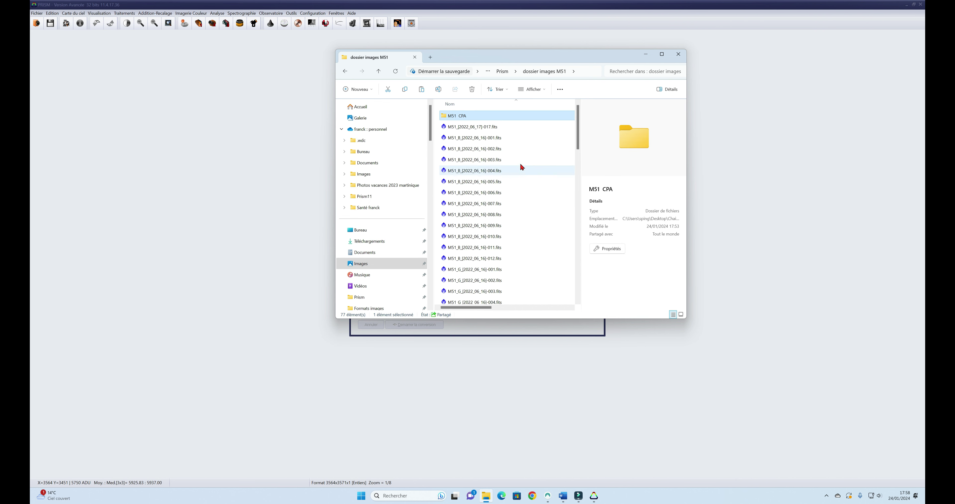
{"action": "left_click_drag", "start_coordinate": [578, 126], "coordinate": [580, 100]}
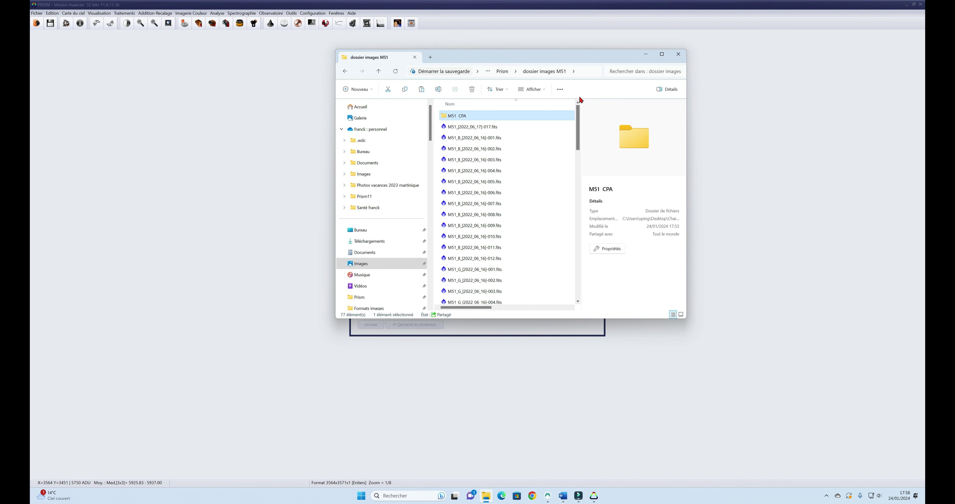
{"action": "left_click_drag", "start_coordinate": [572, 59], "coordinate": [31, 161]}
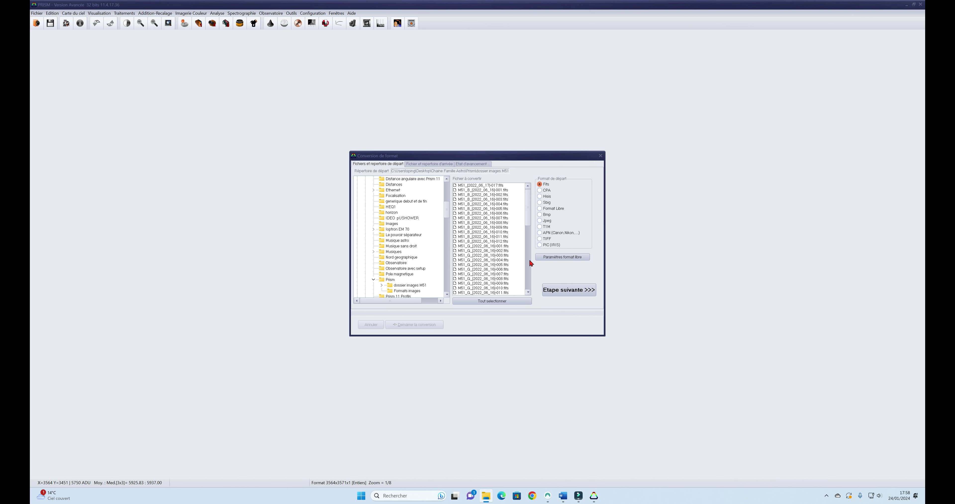
Keep FITS as the source format and select only M51_Lum_[2022_06_16]-001.fits for conversion
{"action": "left_click", "coordinate": [540, 190]}
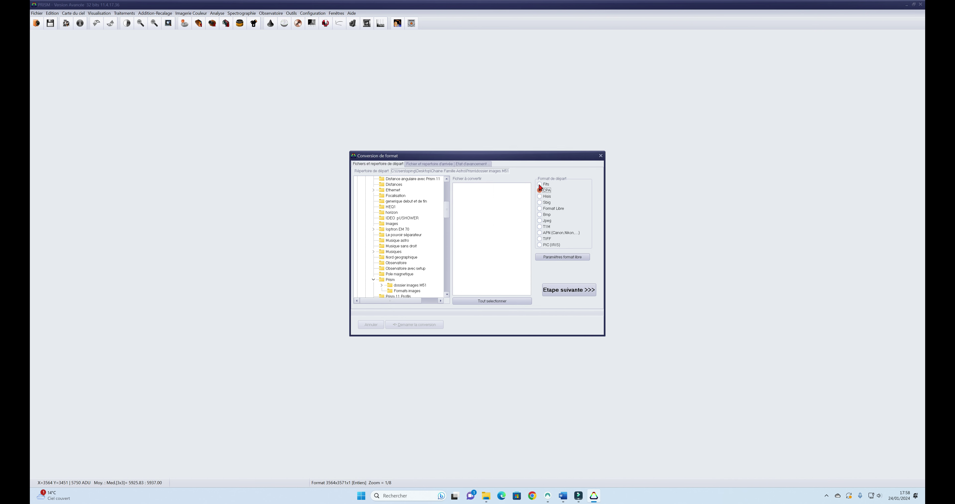
{"action": "left_click", "coordinate": [540, 185]}
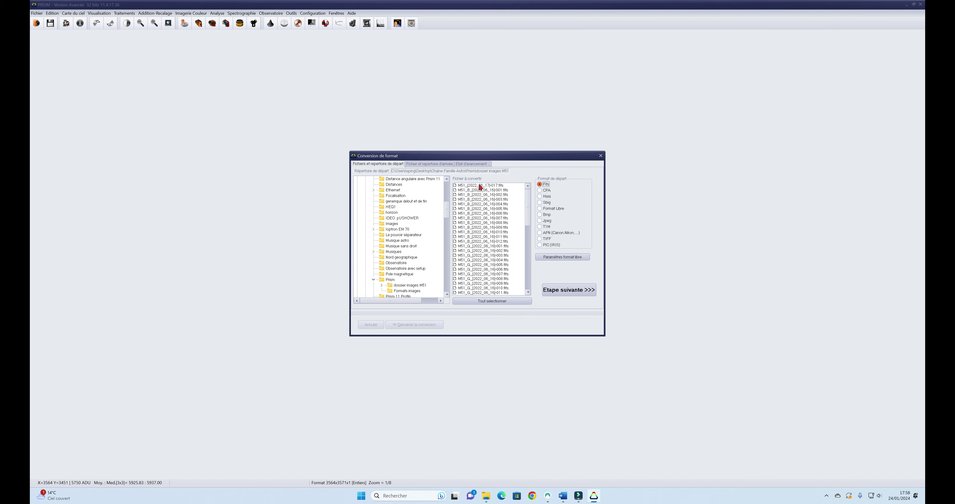
{"action": "left_click", "coordinate": [487, 301]}
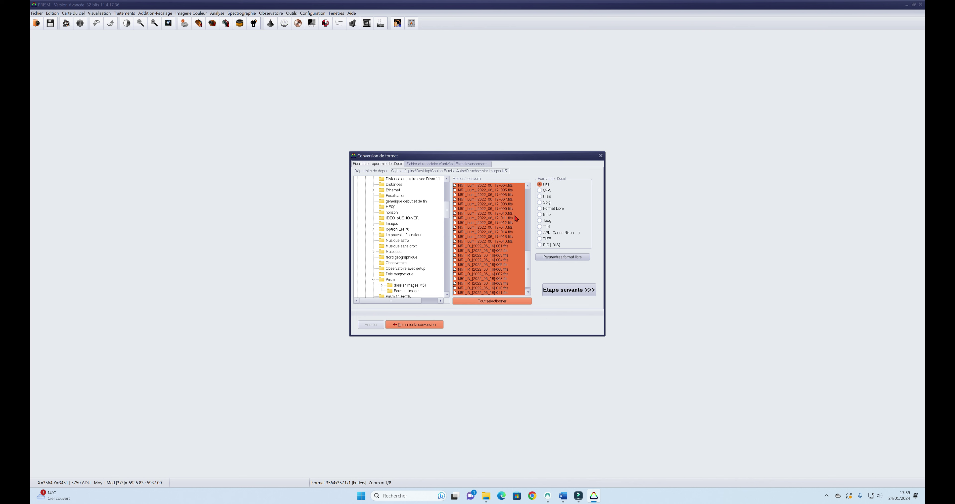
{"action": "left_click", "coordinate": [500, 191]}
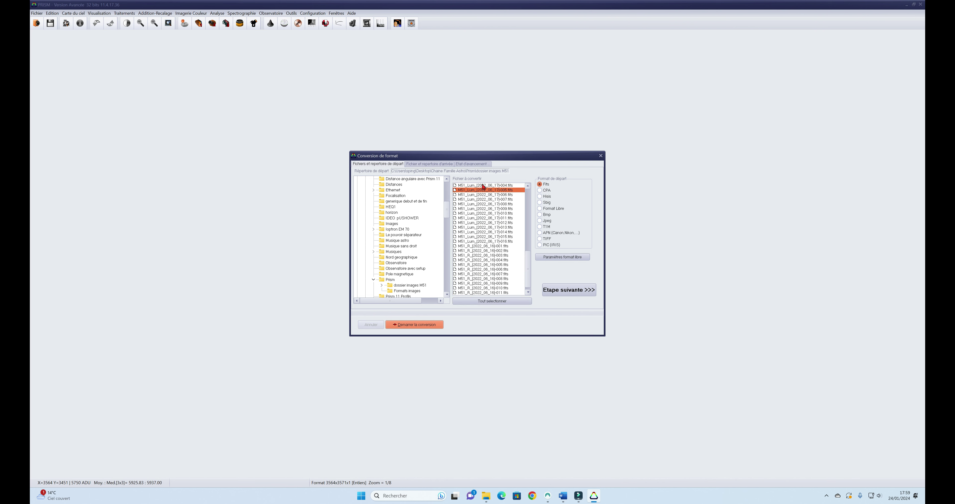
{"action": "scroll", "coordinate": [483, 187], "scroll_direction": "up", "scroll_amount": 7}
{"action": "left_click", "coordinate": [479, 219]}
Set the conversion's destination to the "M51 CPA" subfolder of "dossier images M51"
{"action": "left_click", "coordinate": [424, 164]}
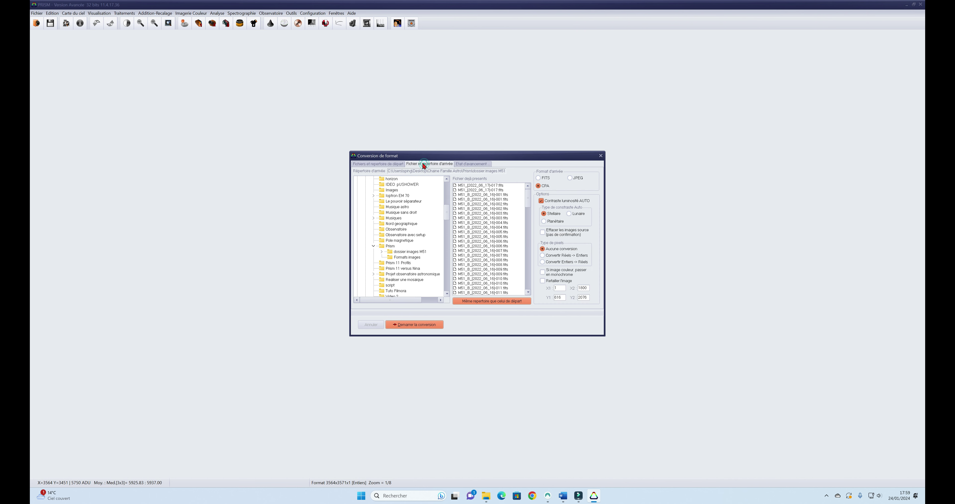
{"action": "left_click", "coordinate": [507, 302]}
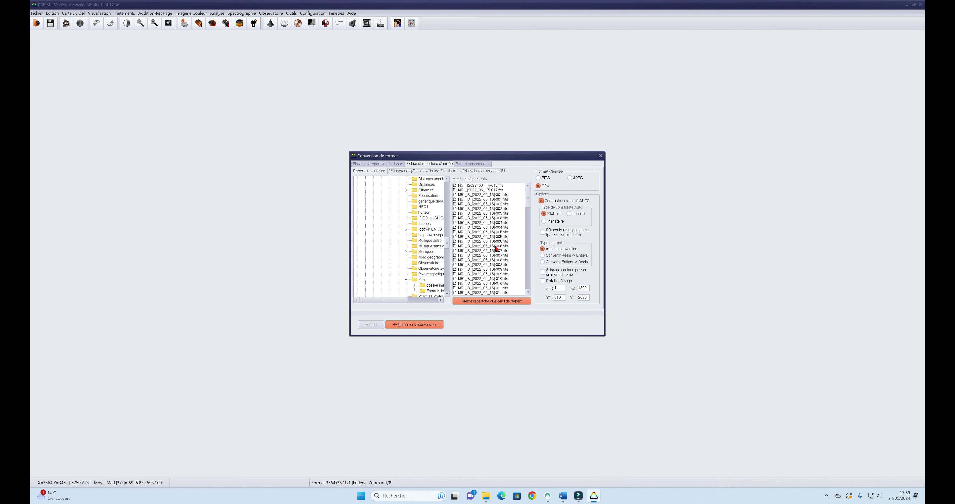
{"action": "left_click", "coordinate": [414, 285]}
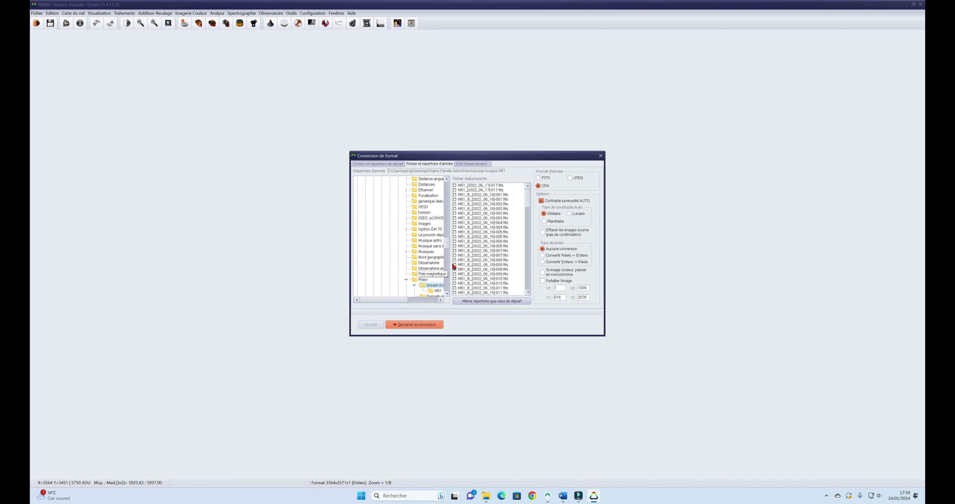
{"action": "scroll", "coordinate": [447, 246], "scroll_direction": "down", "scroll_amount": 4}
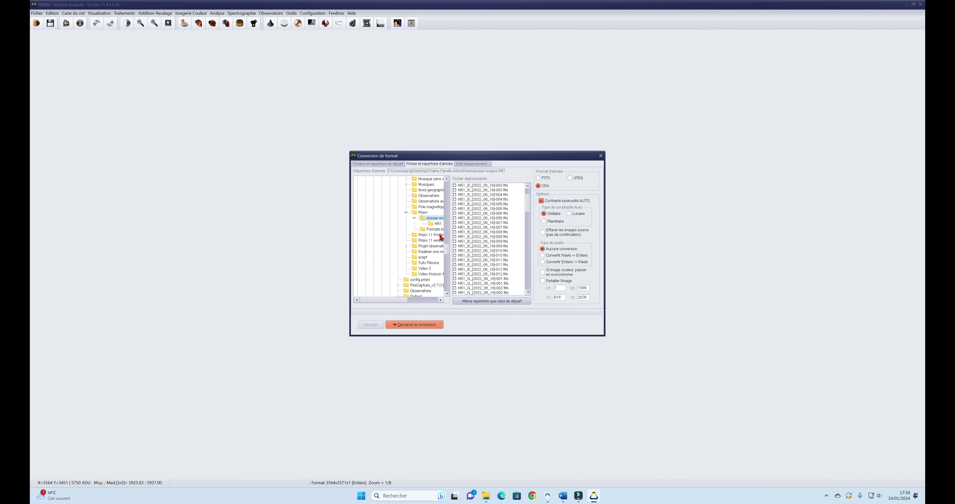
{"action": "left_click", "coordinate": [434, 223]}
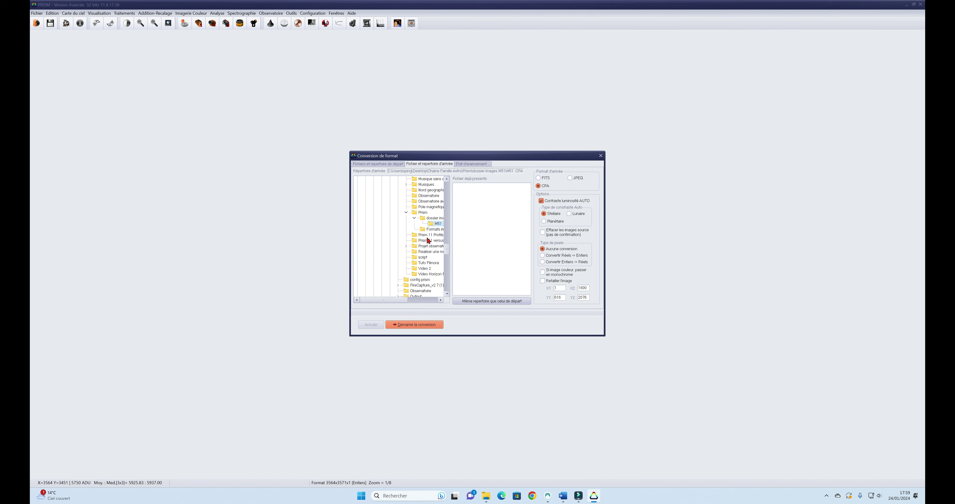
{"action": "right_click", "coordinate": [418, 217]}
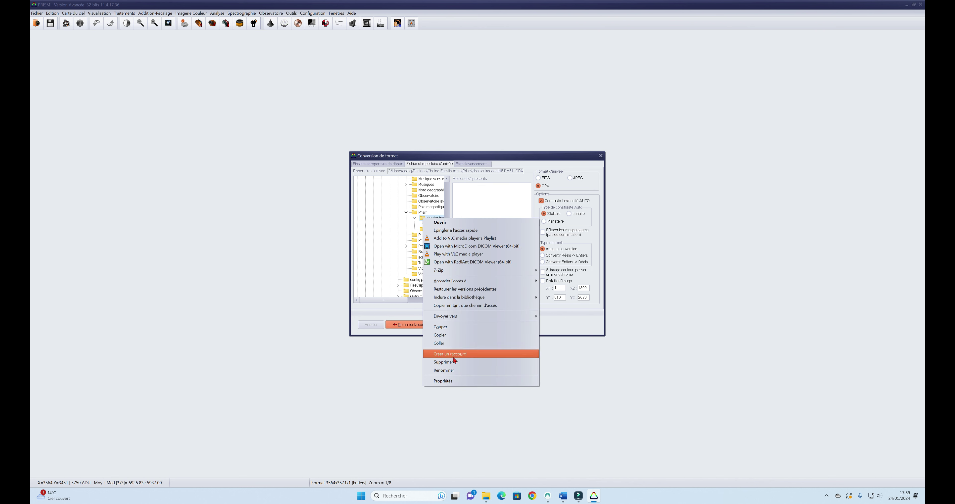
{"action": "left_click", "coordinate": [397, 224]}
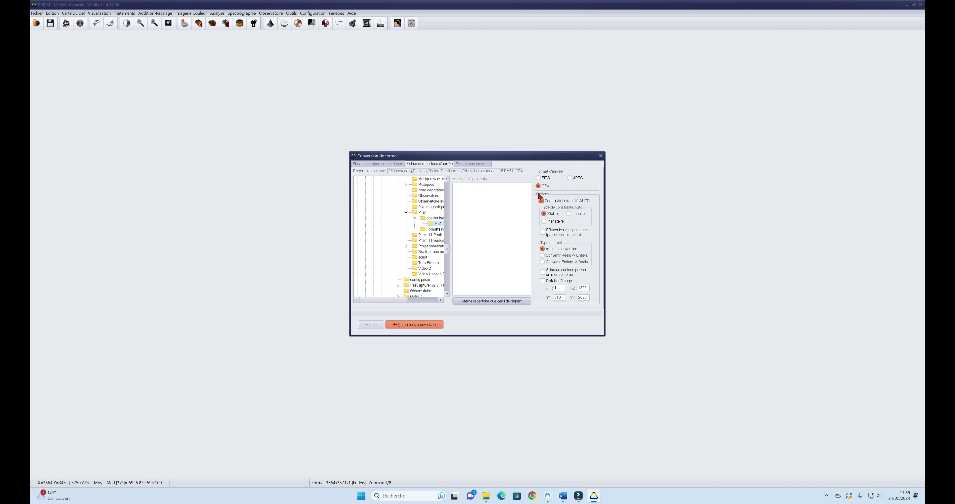
Check the selected source file, disable automatic contrast and brightness, and convert the file to CPA
{"action": "left_click", "coordinate": [385, 164]}
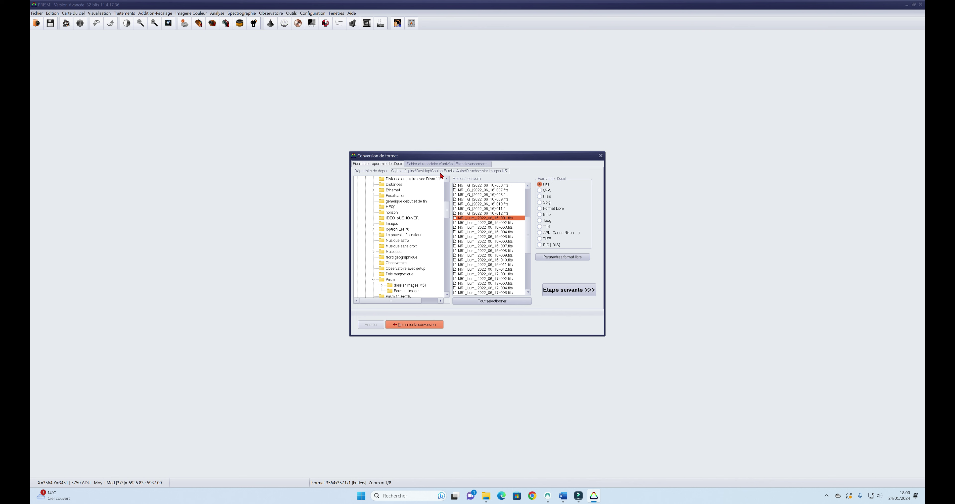
{"action": "left_click", "coordinate": [425, 163]}
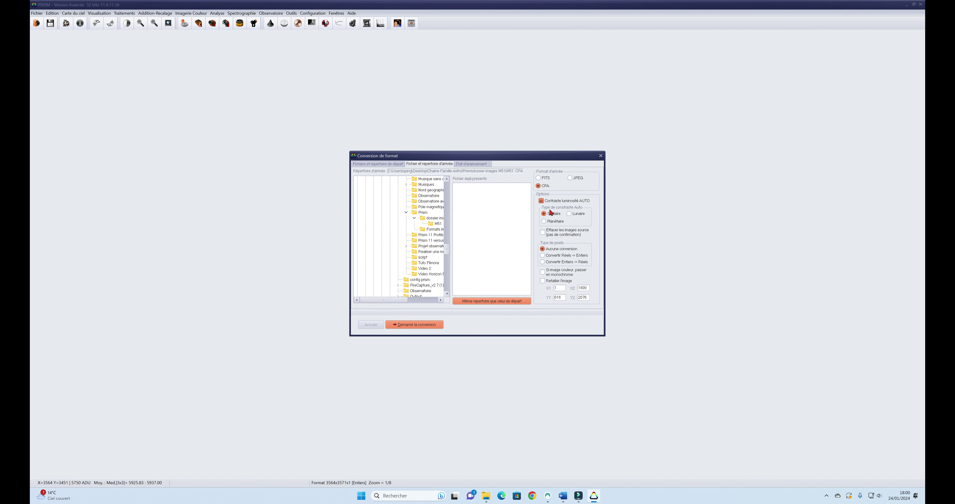
{"action": "left_click", "coordinate": [541, 201]}
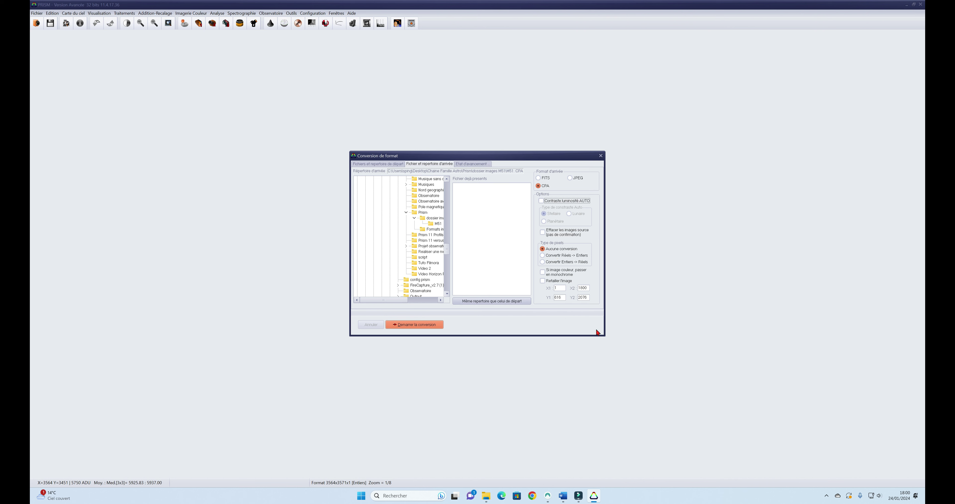
{"action": "left_click", "coordinate": [415, 325]}
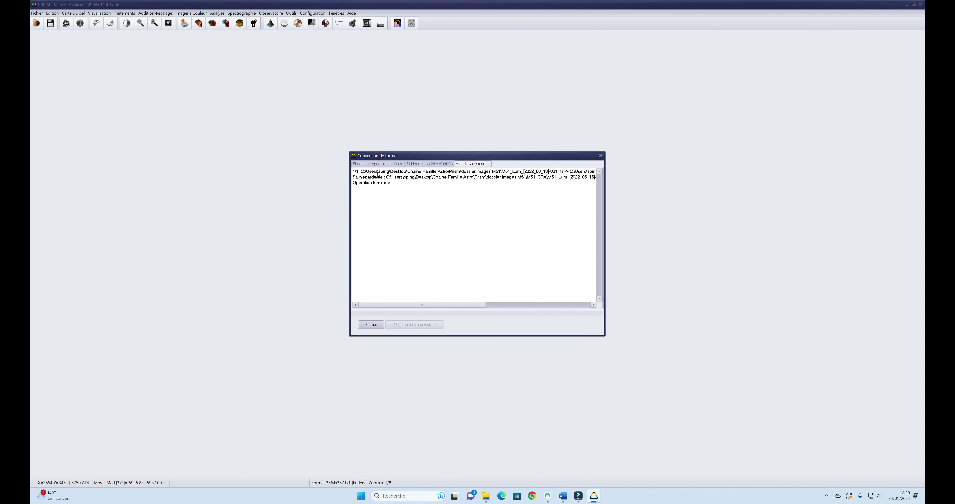
Switch to File Explorer and open the converted file M51_Lum_[2022_06_16]-001.cpa from the "M51 CPA" folder in PRISM
{"action": "left_click", "coordinate": [394, 164]}
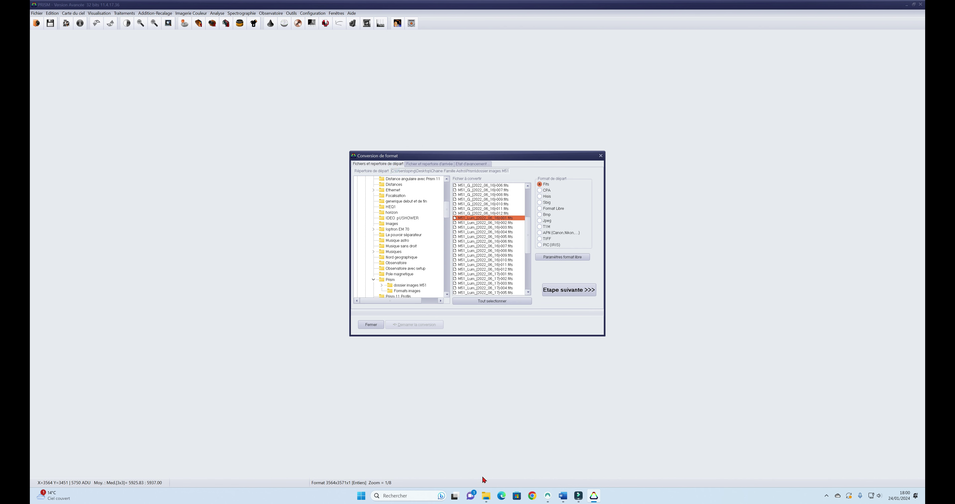
{"action": "left_click", "coordinate": [486, 495]}
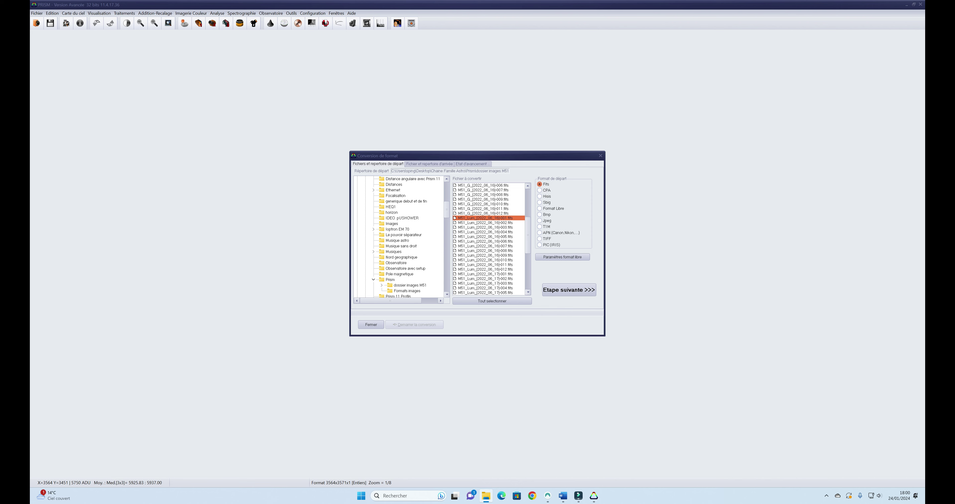
{"action": "left_click_drag", "start_coordinate": [30, 196], "coordinate": [668, 96]}
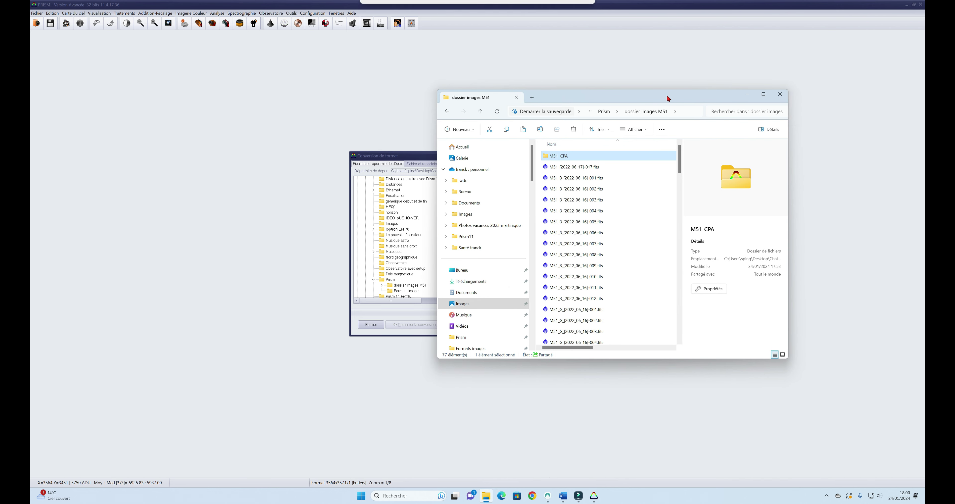
{"action": "double_click", "coordinate": [568, 158]}
{"action": "double_click", "coordinate": [652, 152]}
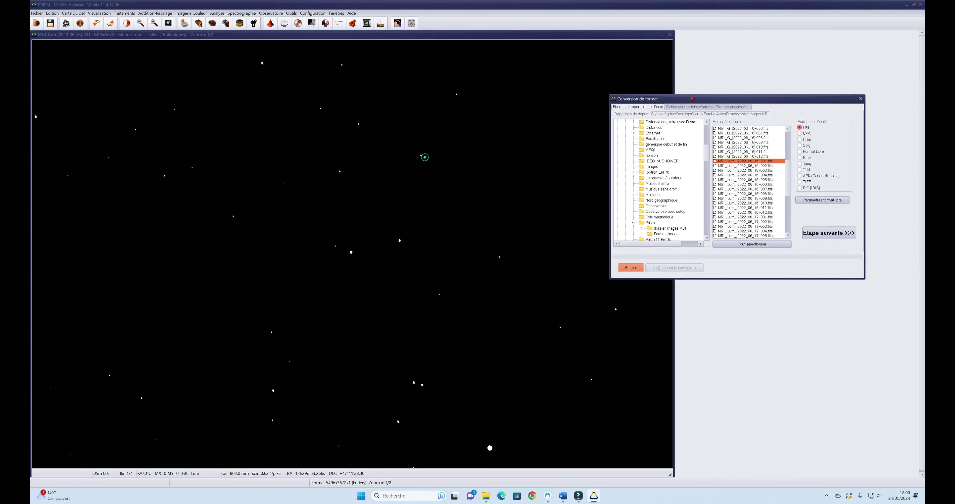
Try to adjust the visualization thresholds of the converted M51 image with the contrast and brightness tool, then close it
{"action": "left_click", "coordinate": [127, 23]}
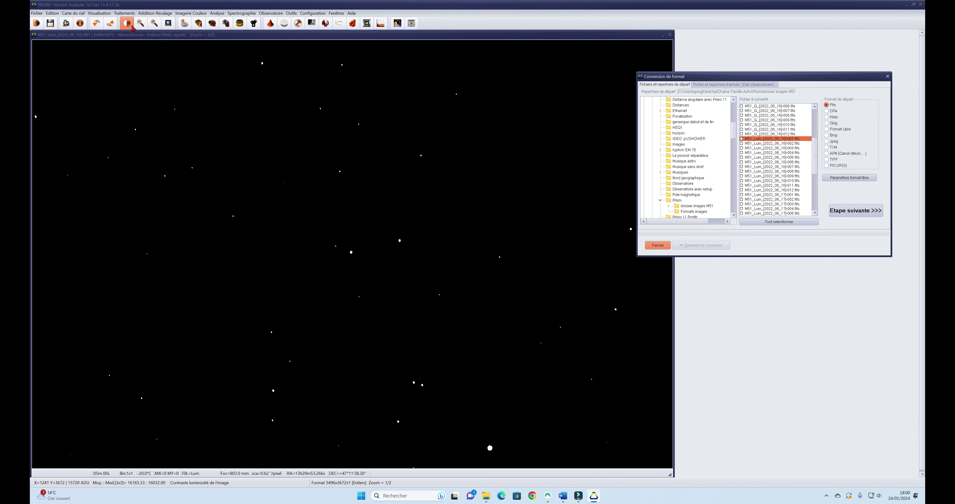
{"action": "left_click", "coordinate": [523, 276]}
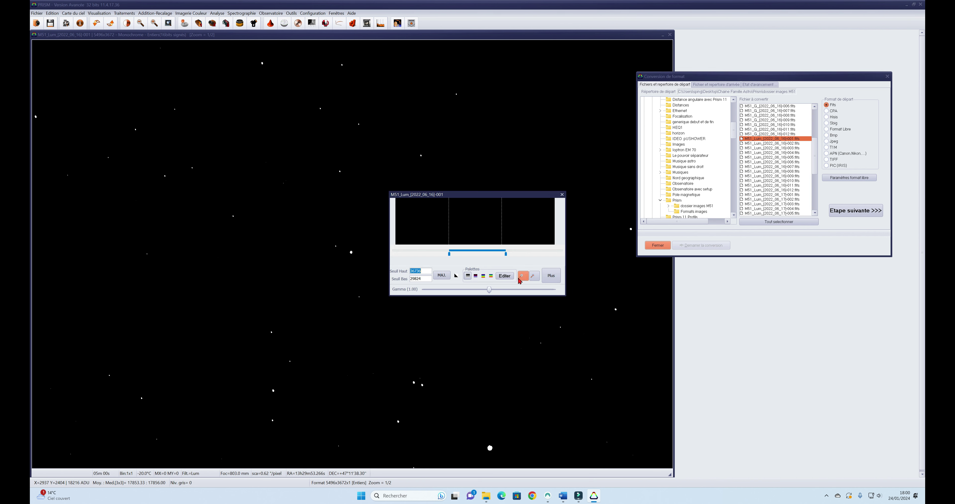
{"action": "left_click_drag", "start_coordinate": [402, 255], "coordinate": [489, 254]}
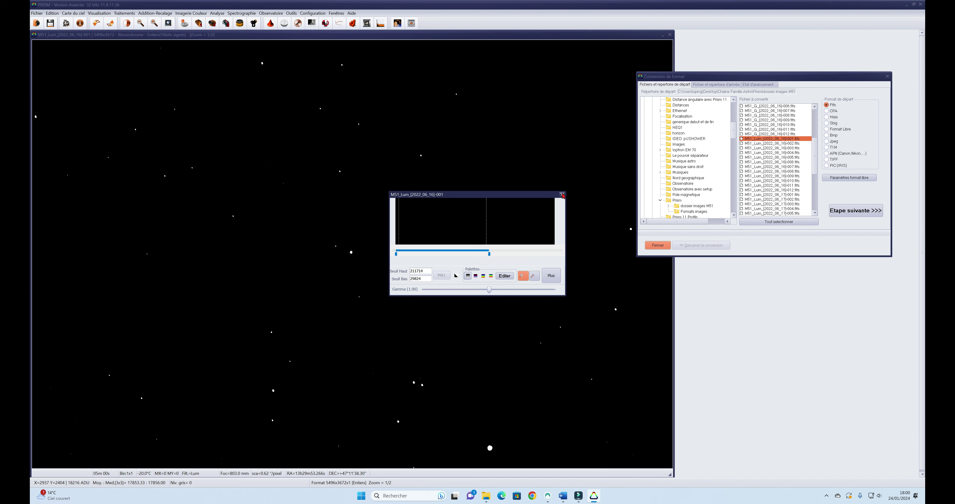
{"action": "left_click", "coordinate": [562, 195]}
Switch to File Explorer and check the date, type and size of the converted CPA file in "M51 CPA"
{"action": "left_click", "coordinate": [486, 496]}
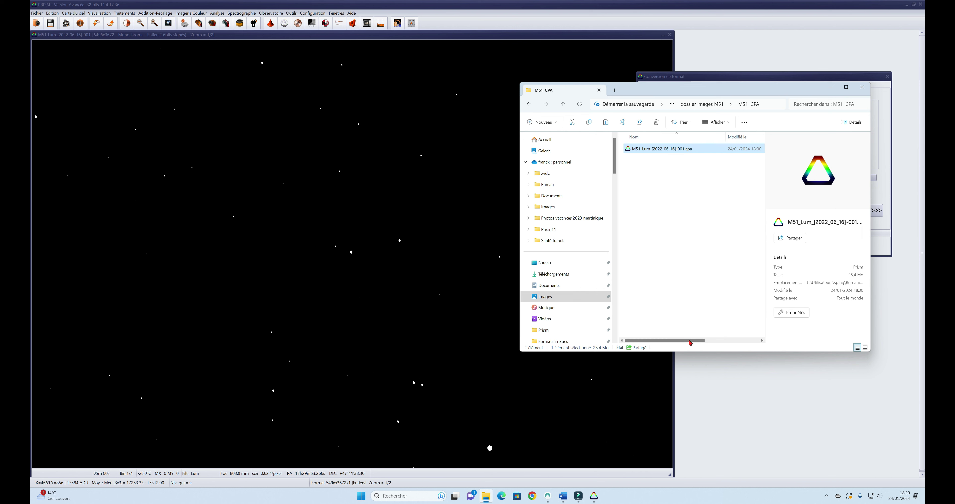
{"action": "left_click_drag", "start_coordinate": [694, 340], "coordinate": [761, 340]}
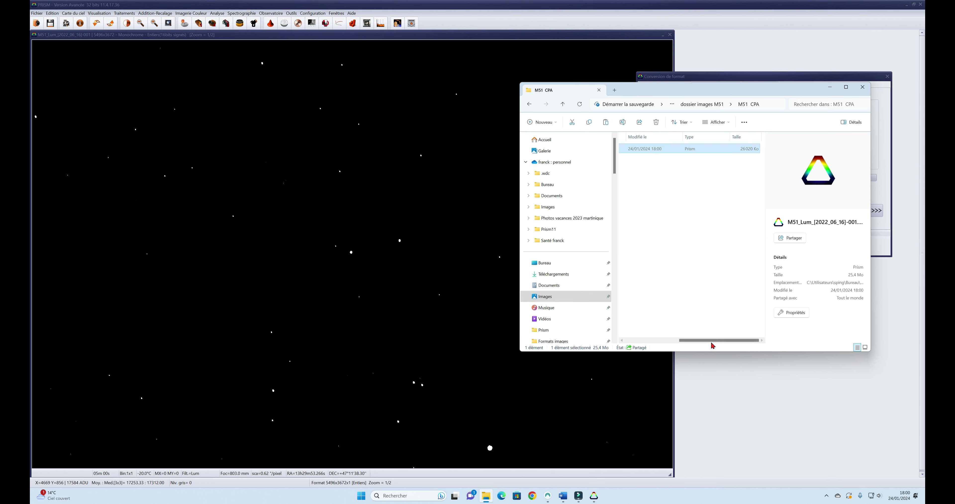
{"action": "left_click_drag", "start_coordinate": [711, 340], "coordinate": [646, 341]}
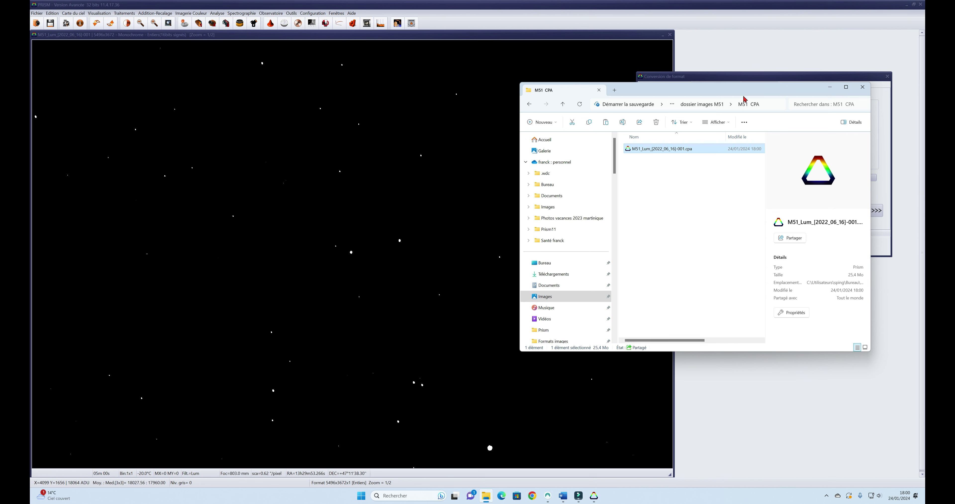
Open the original M51_Lum_[2022_06_16]-001.fits from "dossier images M51" in PRISM and move its window to compare it with the converted image
{"action": "left_click", "coordinate": [702, 105]}
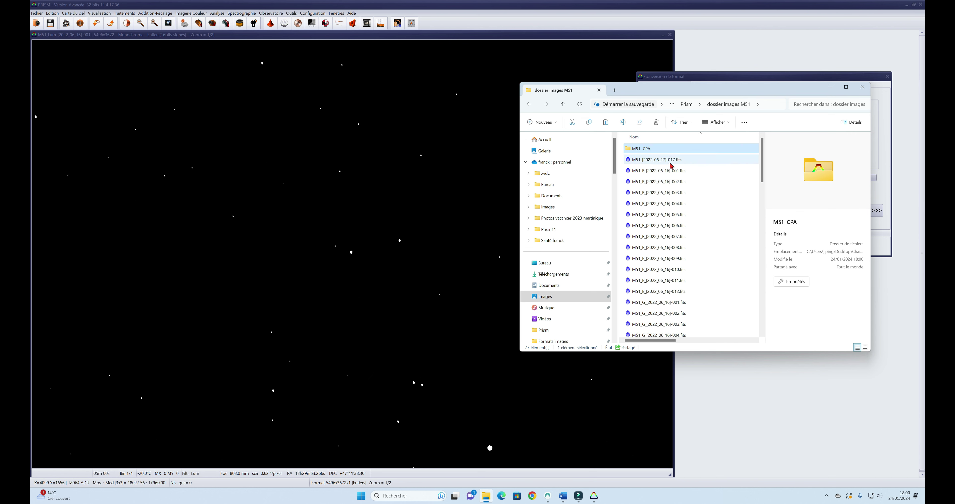
{"action": "scroll", "coordinate": [697, 284], "scroll_direction": "down", "scroll_amount": 6}
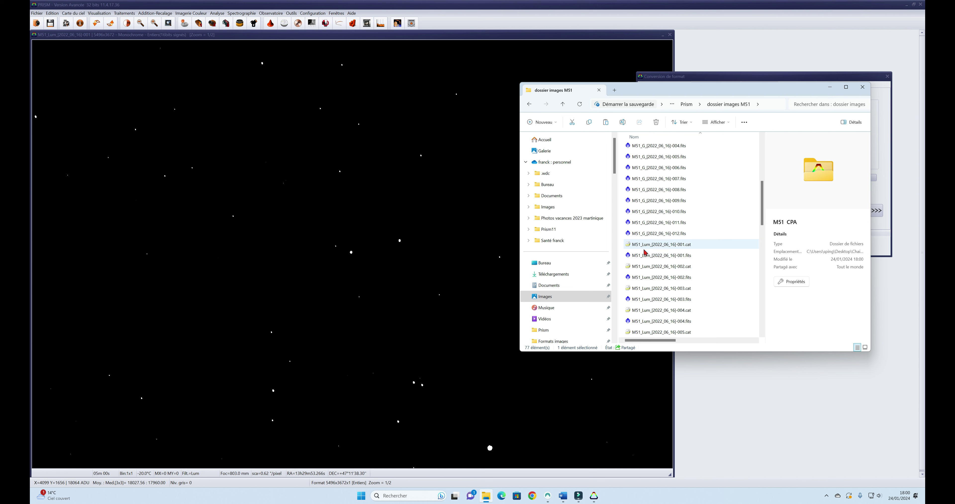
{"action": "right_click", "coordinate": [644, 258]}
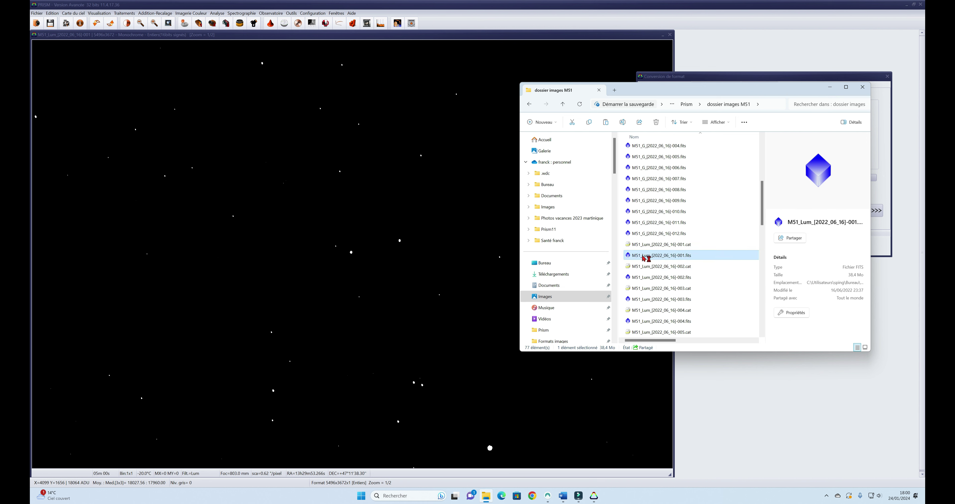
{"action": "mouse_move", "coordinate": [702, 293]}
{"action": "left_click", "coordinate": [818, 301]}
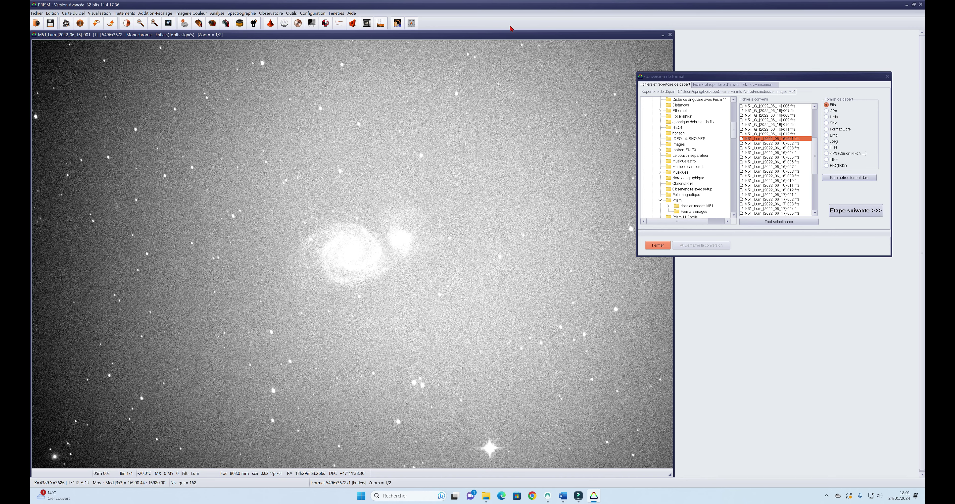
{"action": "left_click_drag", "start_coordinate": [512, 37], "coordinate": [547, 118]}
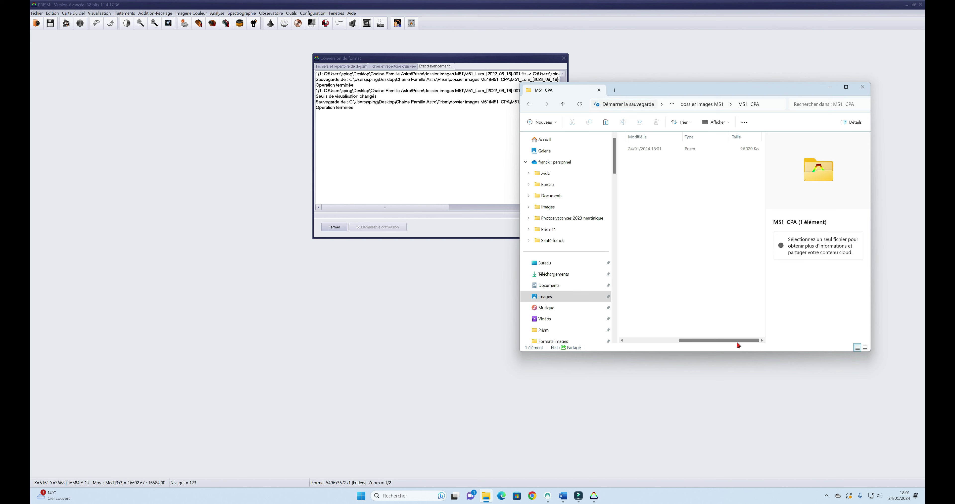
Open the reconverted M51_Lum_[2022_06_16]-001.cpa in PRISM, then return to the "dossier images M51" folder in File Explorer
{"action": "left_click_drag", "start_coordinate": [738, 343], "coordinate": [659, 347]}
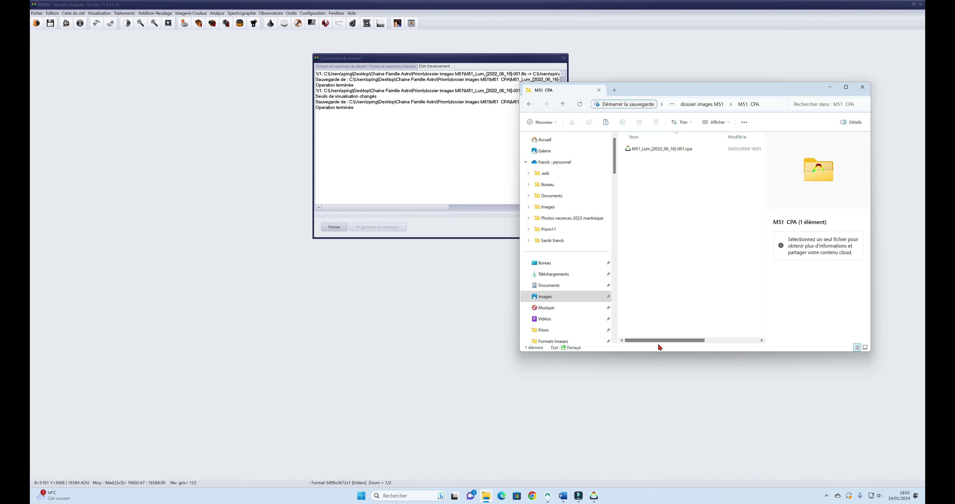
{"action": "double_click", "coordinate": [660, 150]}
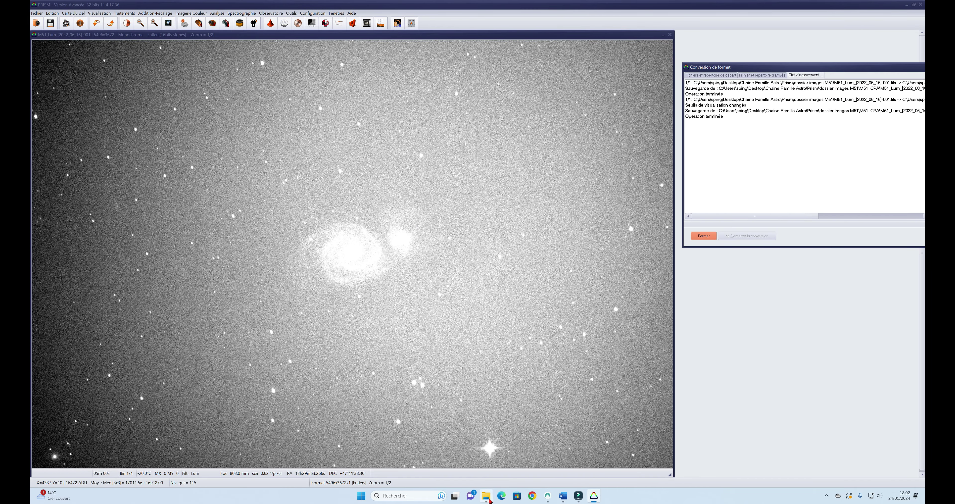
{"action": "left_click", "coordinate": [489, 499]}
{"action": "left_click", "coordinate": [707, 104]}
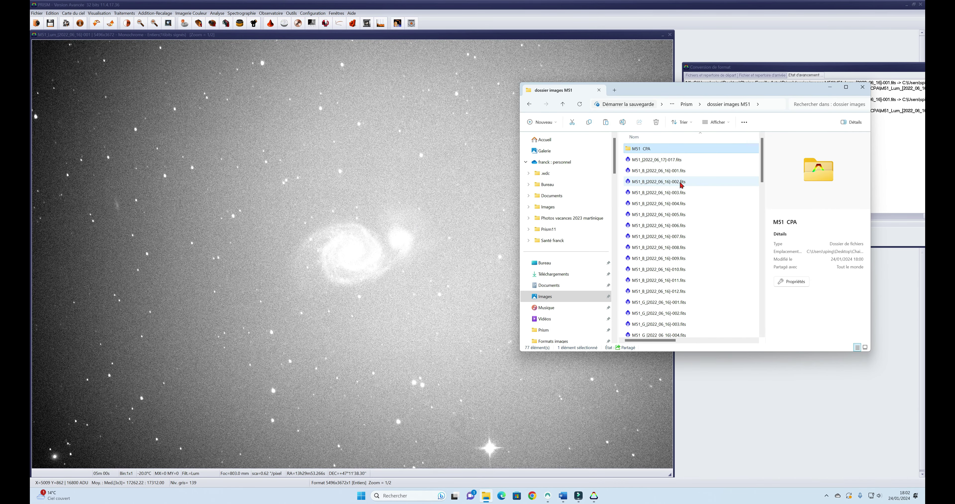
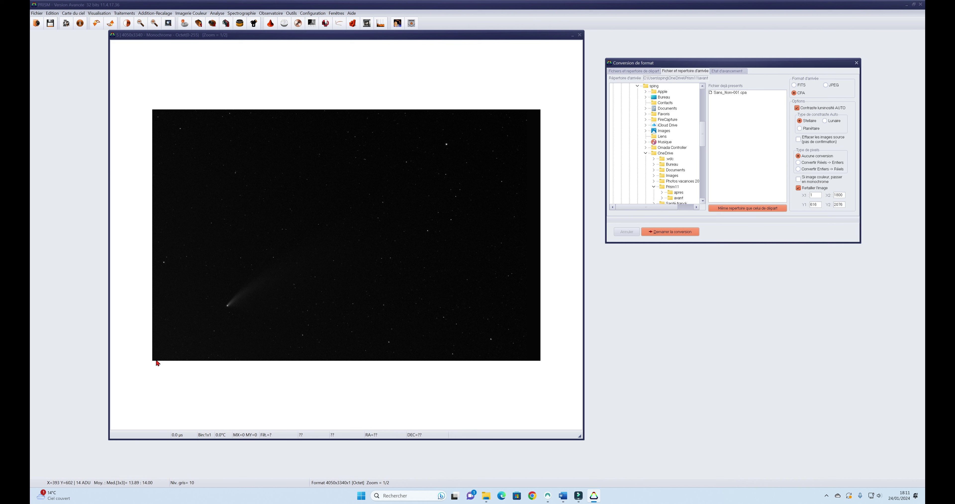
Set the conversion's crop area to X1 380, X2 1500, Y1 830 and Y2 1470
{"action": "double_click", "coordinate": [813, 195]}
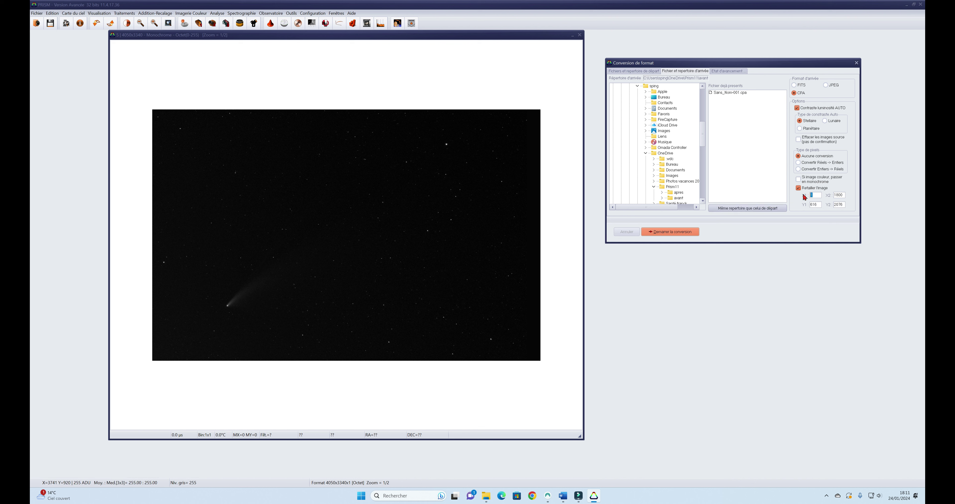
{"action": "type", "text": "380"}
{"action": "left_click_drag", "start_coordinate": [843, 195], "coordinate": [833, 191]}
{"action": "key", "text": "BackSpace"}
{"action": "type", "text": "500"}
{"action": "left_click", "coordinate": [819, 205]}
{"action": "double_click", "coordinate": [811, 204]}
{"action": "type", "text": "830"}
{"action": "left_click_drag", "start_coordinate": [845, 204], "coordinate": [828, 203]}
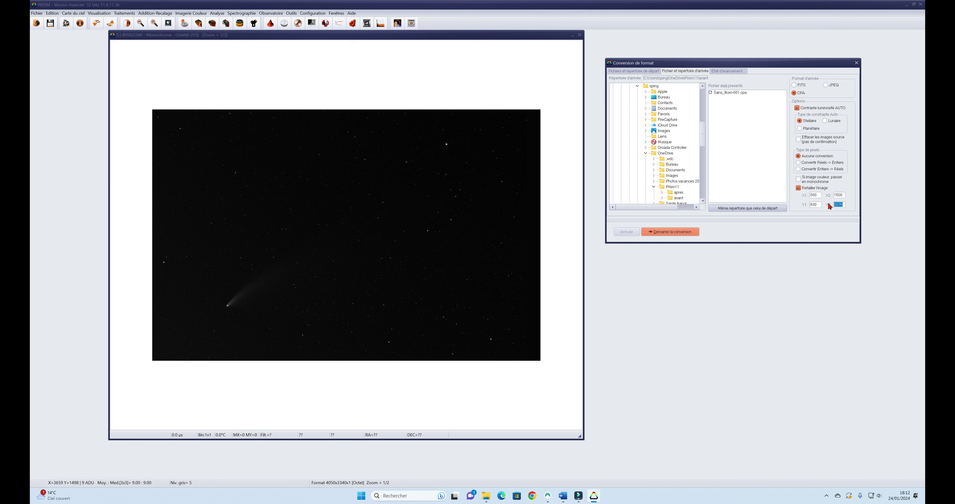
{"action": "type", "text": "1470"}
Check the source file 5.fits, set the destination to its own "Comete" folder, and convert the cropped image to CPA
{"action": "left_click", "coordinate": [640, 72]}
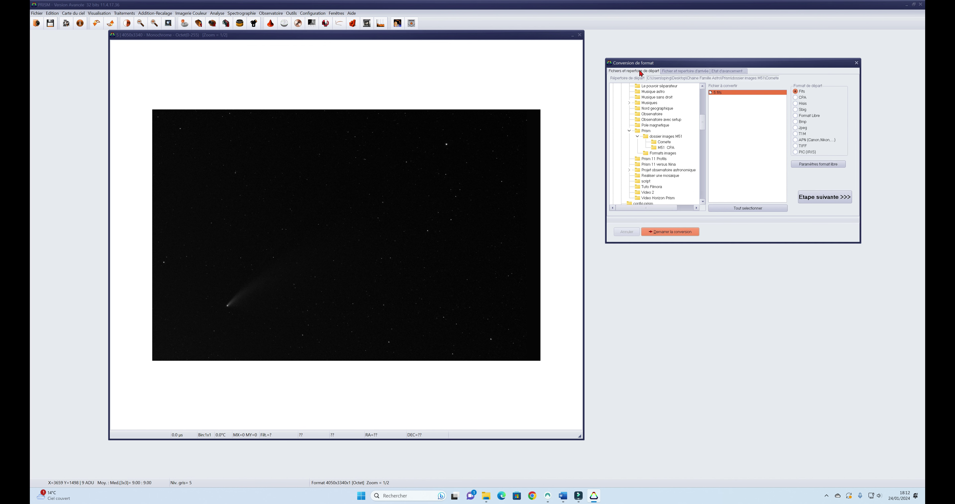
{"action": "left_click", "coordinate": [673, 73]}
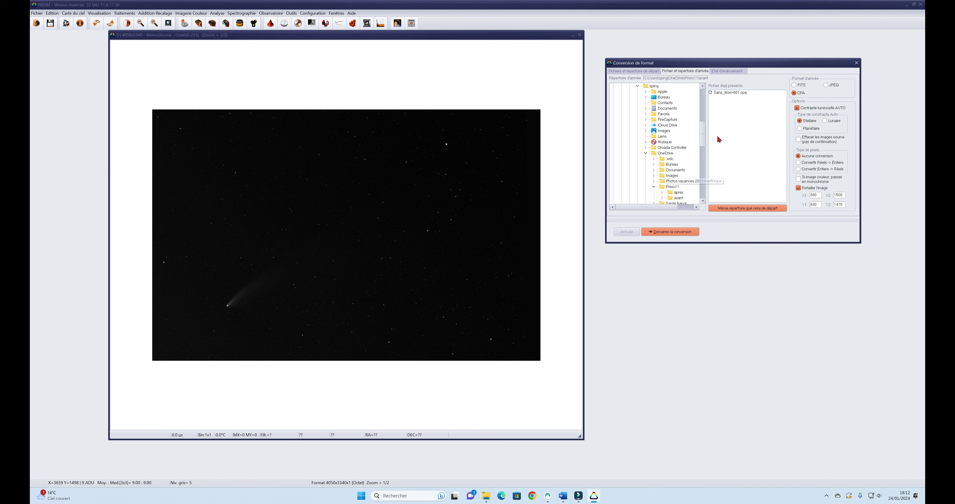
{"action": "left_click", "coordinate": [744, 209]}
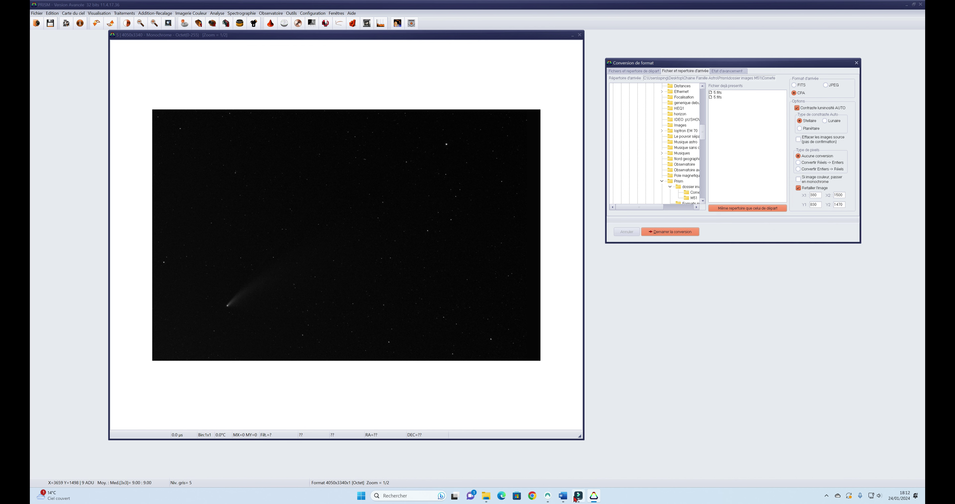
{"action": "left_click", "coordinate": [488, 497]}
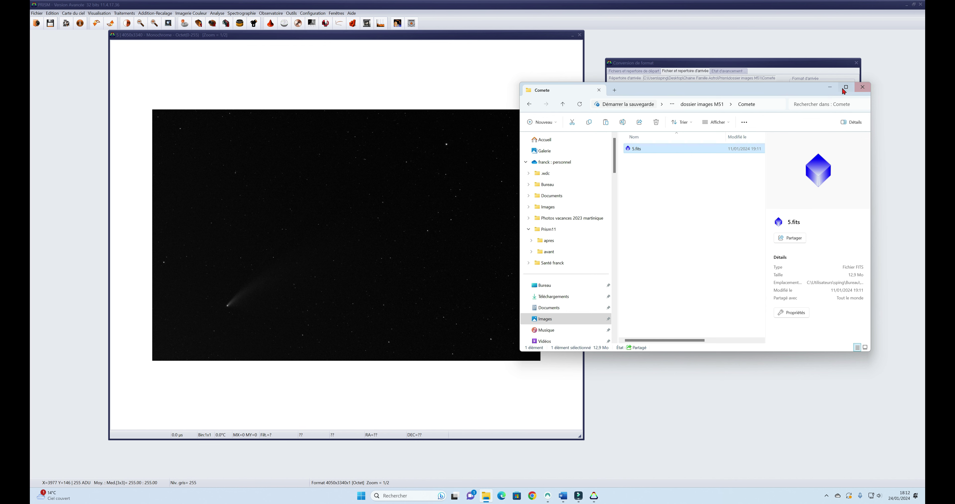
{"action": "left_click", "coordinate": [831, 89]}
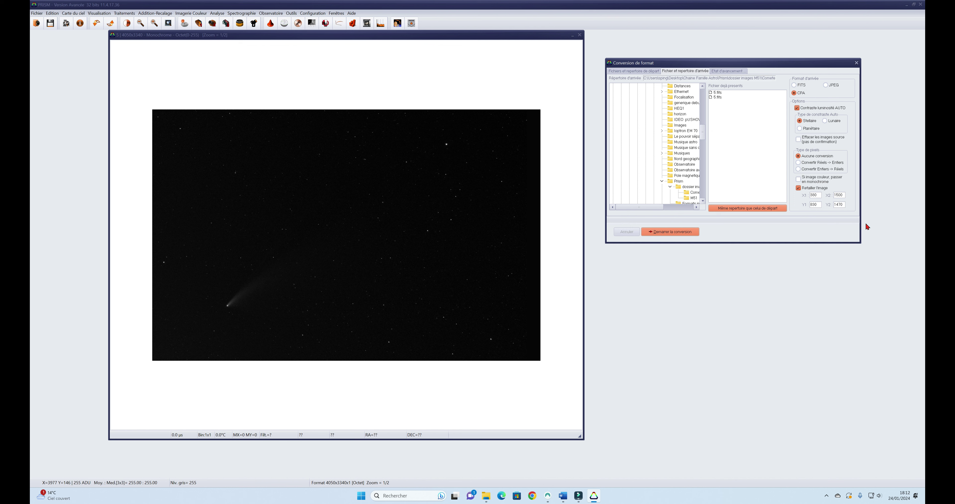
{"action": "left_click", "coordinate": [691, 233]}
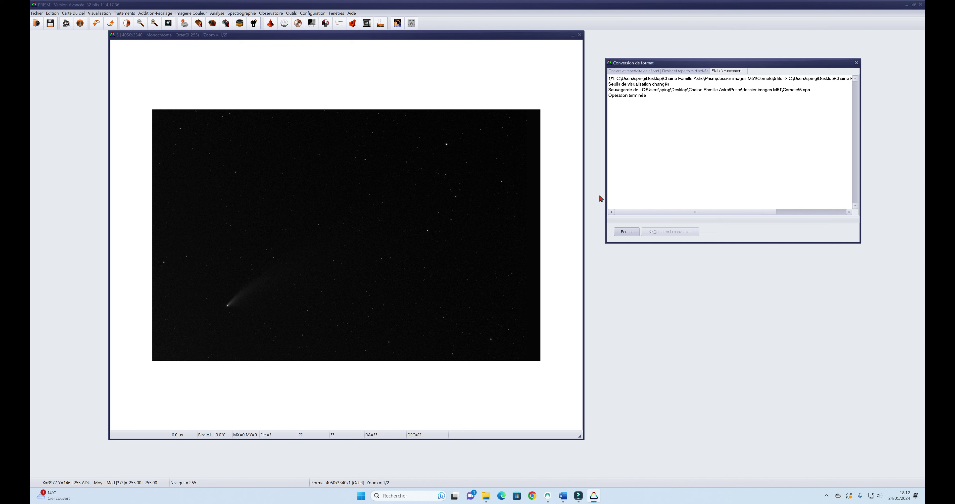
Switch to File Explorer and check the details of the converted 5.cpa beside 5.fits in the "Comete" folder
{"action": "left_click", "coordinate": [486, 498]}
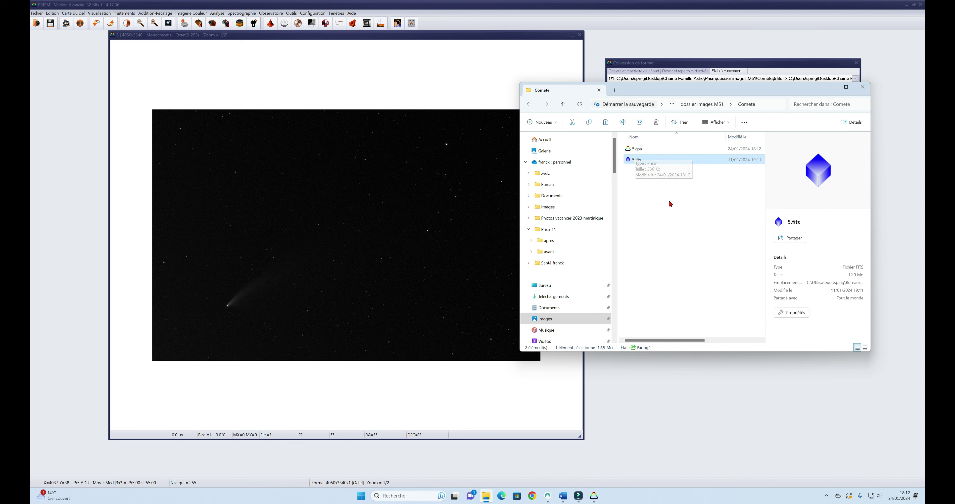
{"action": "left_click_drag", "start_coordinate": [663, 341], "coordinate": [633, 339]}
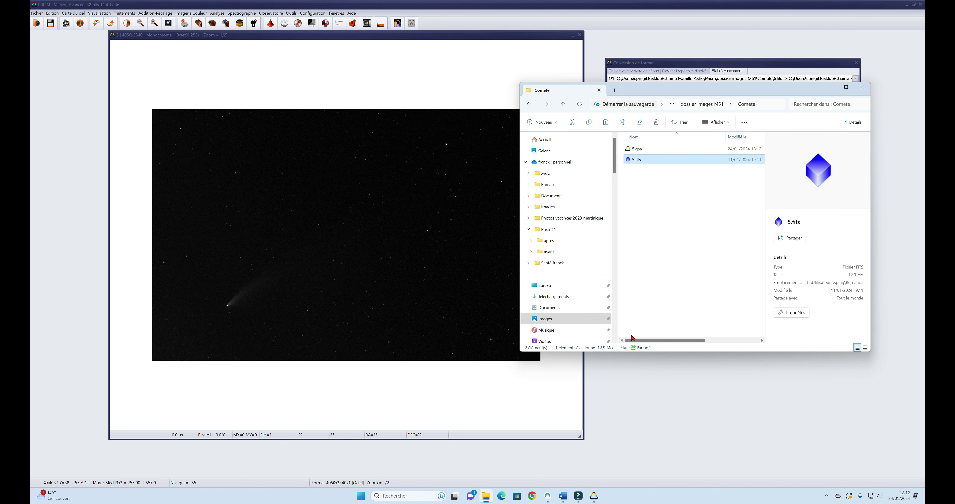
{"action": "right_click", "coordinate": [646, 150]}
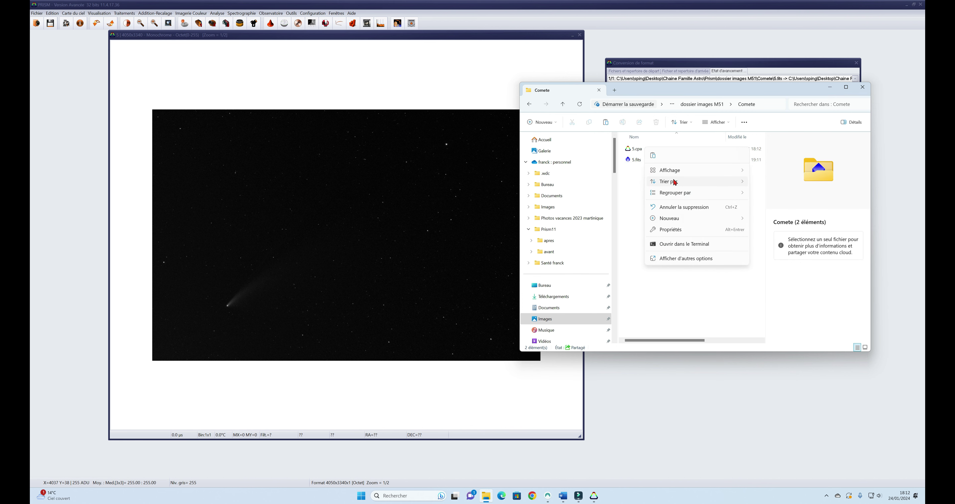
{"action": "left_click", "coordinate": [638, 150]}
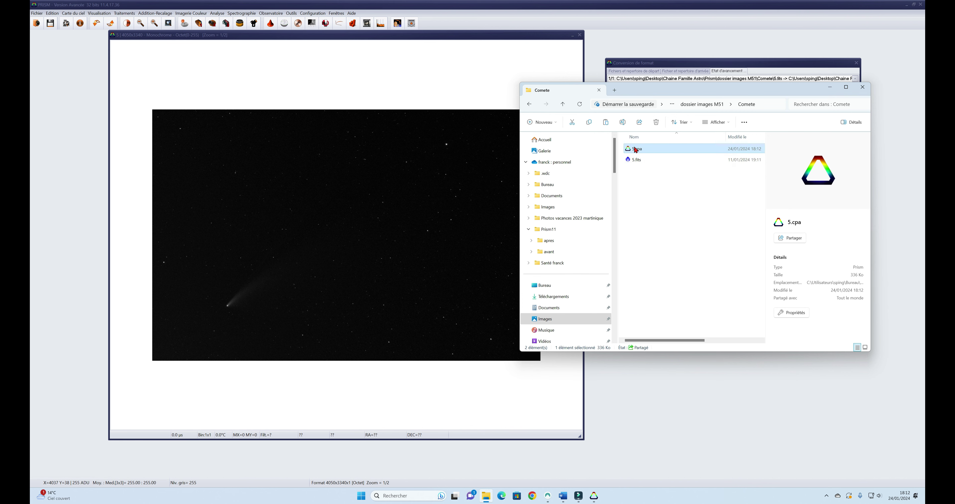
Open 5.cpa in PRISM, place its window over the original comet image to compare the crop, and close it
{"action": "double_click", "coordinate": [637, 150]}
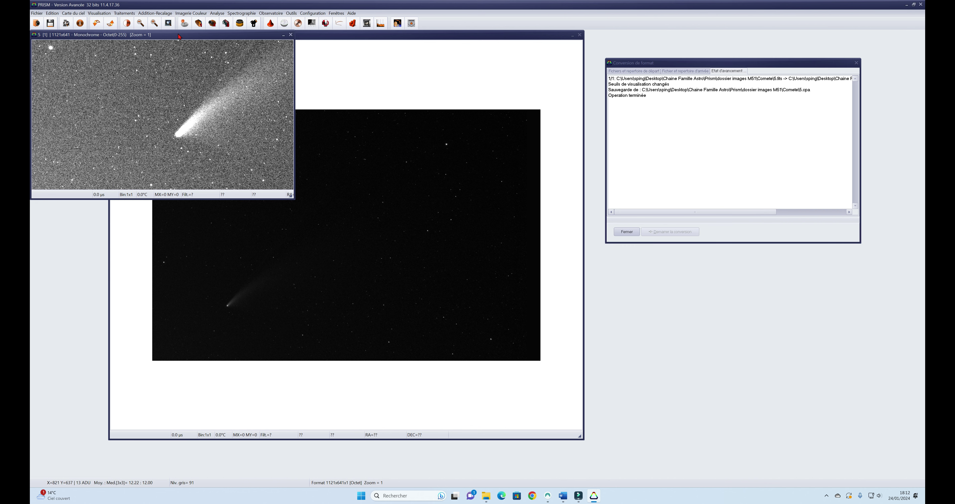
{"action": "left_click_drag", "start_coordinate": [179, 36], "coordinate": [404, 177]}
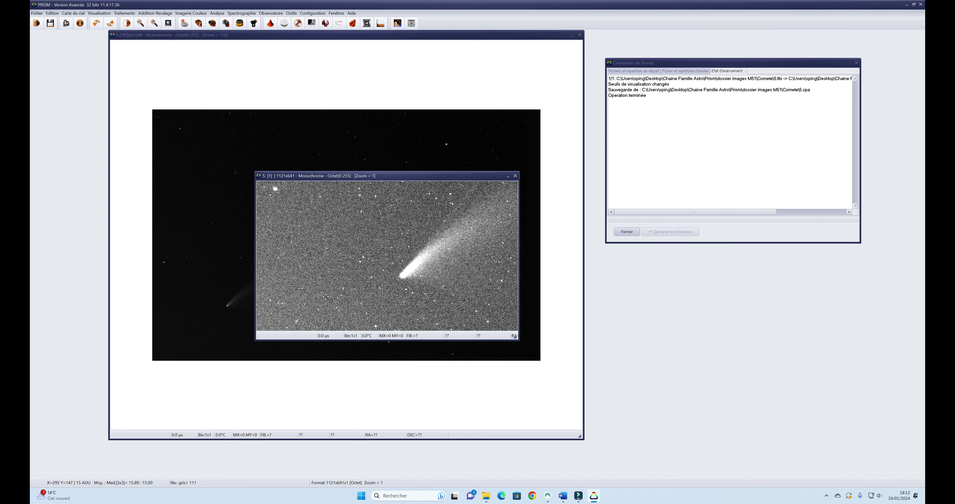
{"action": "left_click", "coordinate": [515, 176]}
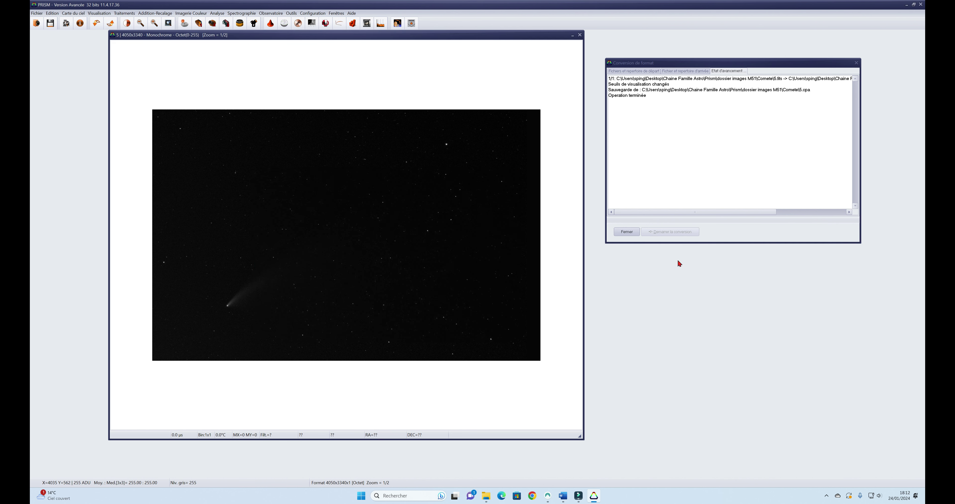
Turn off automatic contrast in the conversion options and convert the cropped 5.fits to CPA again
{"action": "left_click", "coordinate": [650, 73]}
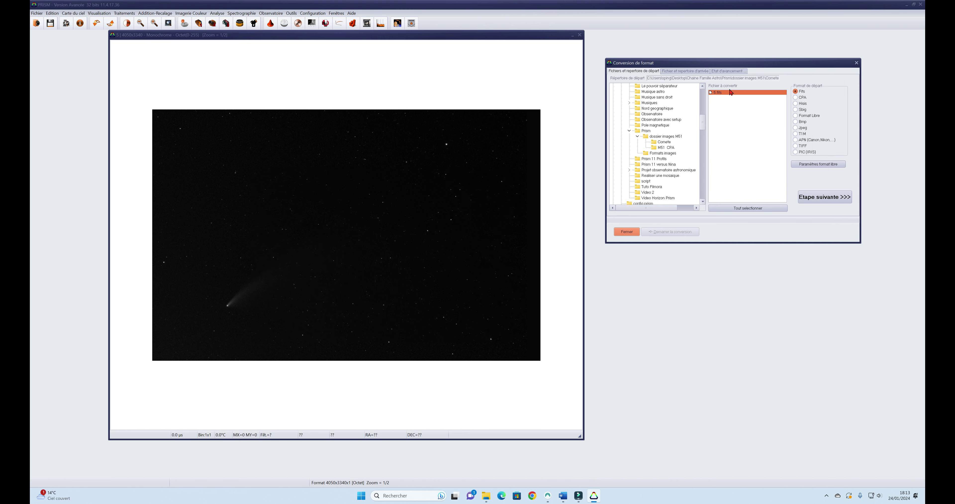
{"action": "left_click", "coordinate": [678, 72]}
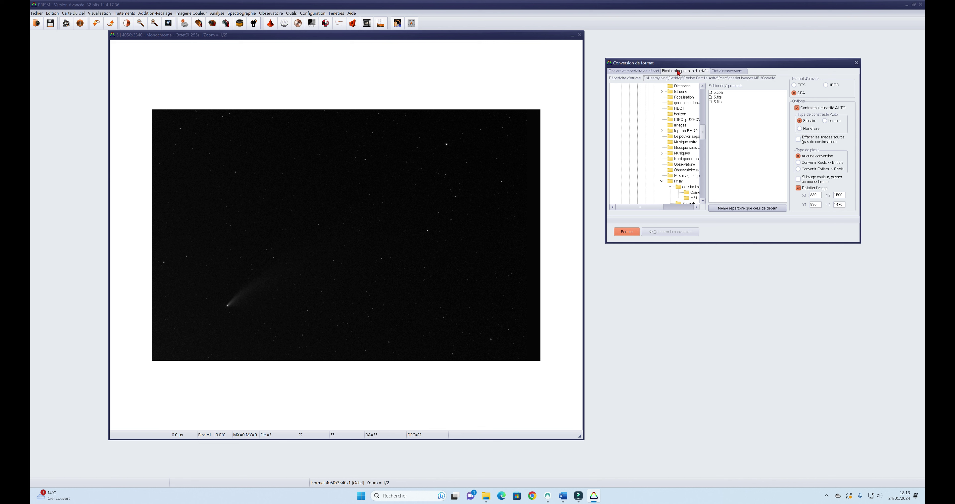
{"action": "left_click", "coordinate": [797, 109]}
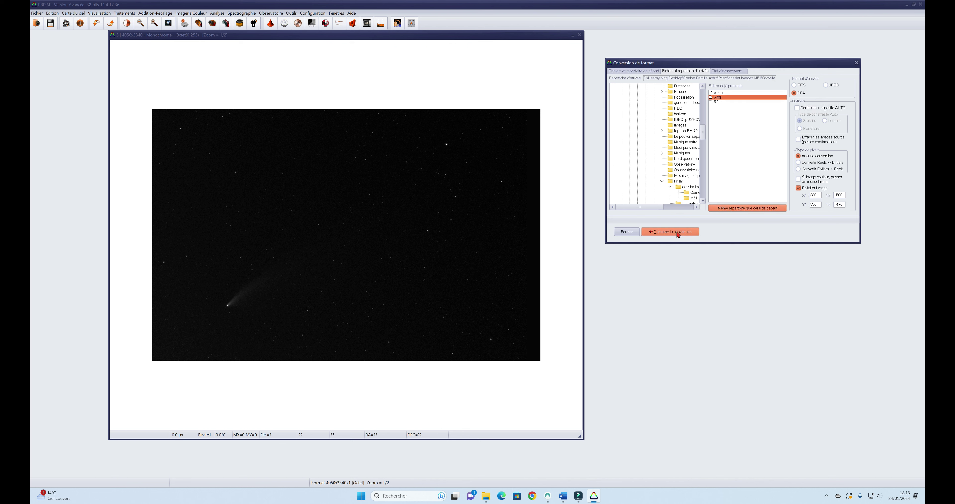
{"action": "left_click", "coordinate": [679, 234]}
Switch to File Explorer, open the newly converted 5.cpa in PRISM, and compare it with the original comet image and the conversion options
{"action": "left_click", "coordinate": [486, 495]}
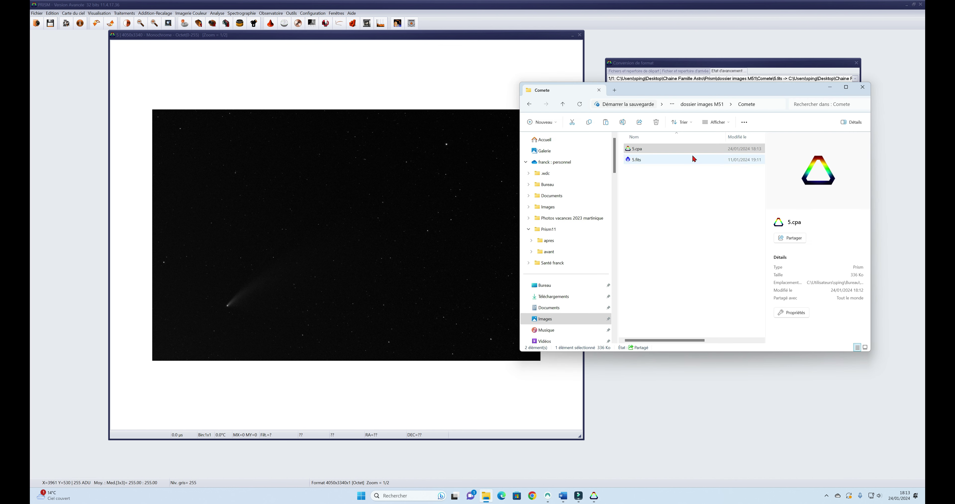
{"action": "double_click", "coordinate": [671, 149]}
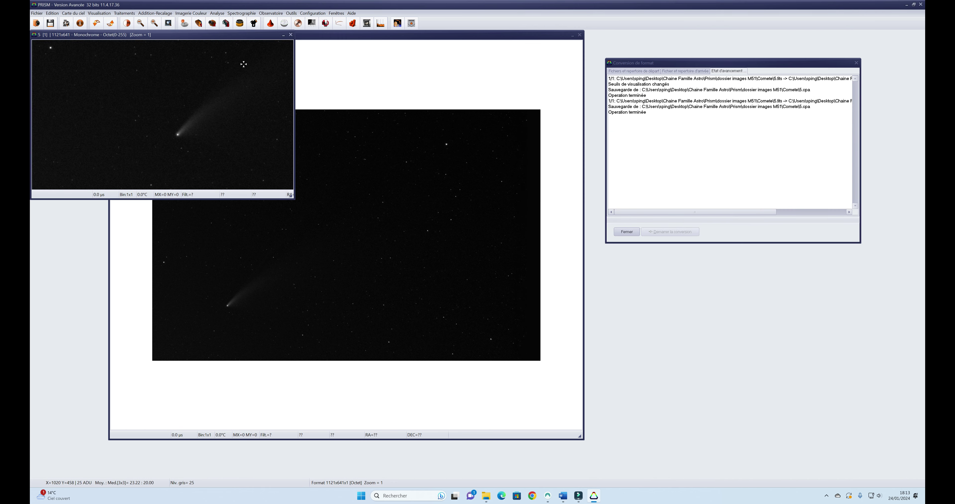
{"action": "left_click_drag", "start_coordinate": [172, 38], "coordinate": [338, 122]}
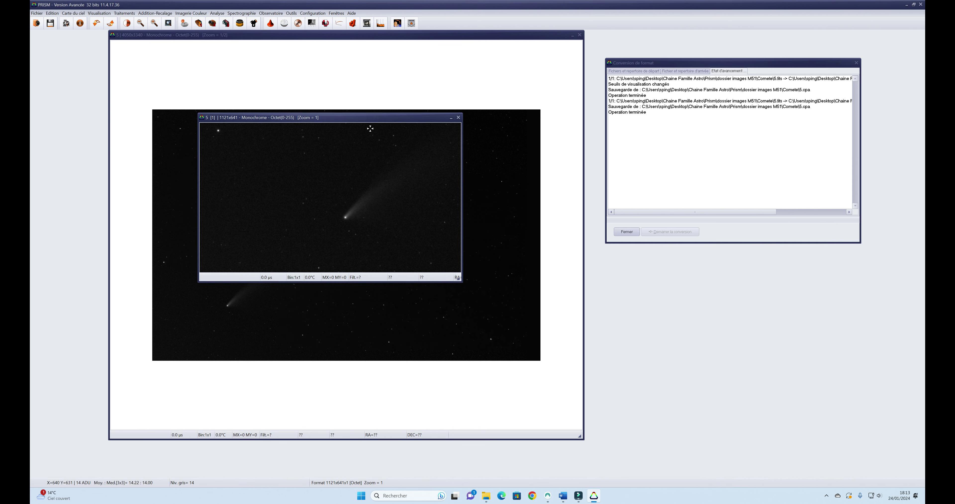
{"action": "left_click", "coordinate": [685, 71]}
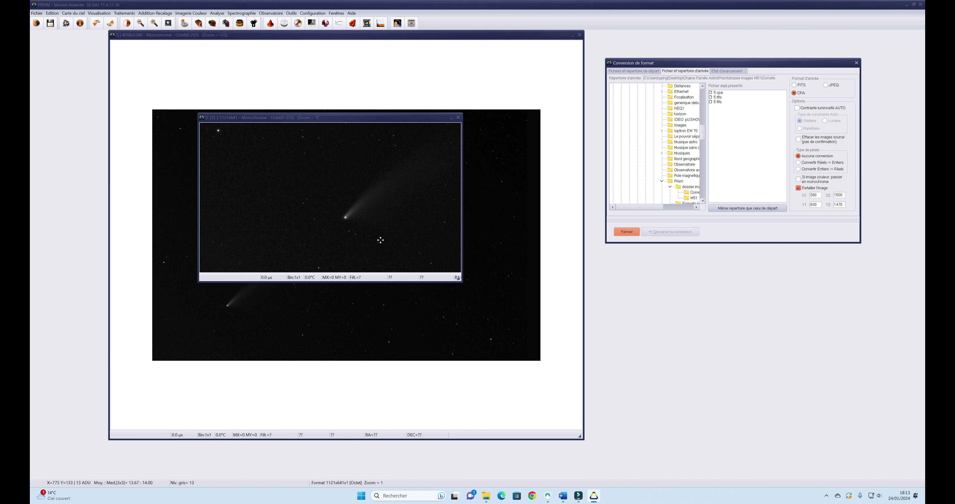
{"action": "left_click_drag", "start_coordinate": [367, 119], "coordinate": [466, 175]}
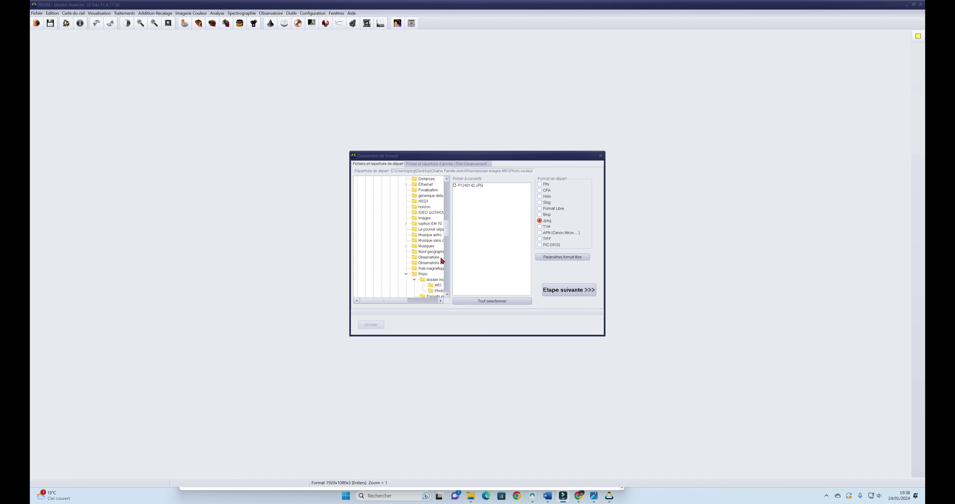
Check the source folder "Photo couleur" and the FITS and monochrome output options for the JPEG conversion
{"action": "left_click", "coordinate": [431, 164]}
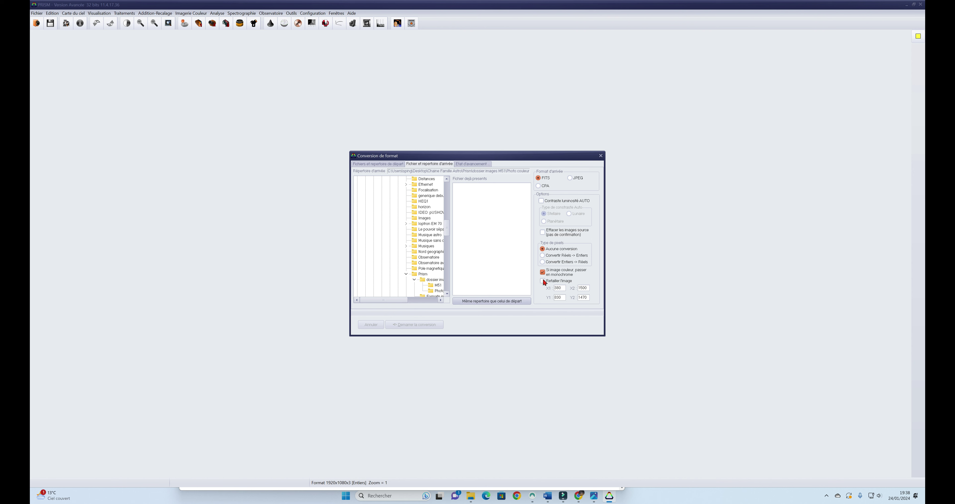
{"action": "left_click", "coordinate": [385, 165]}
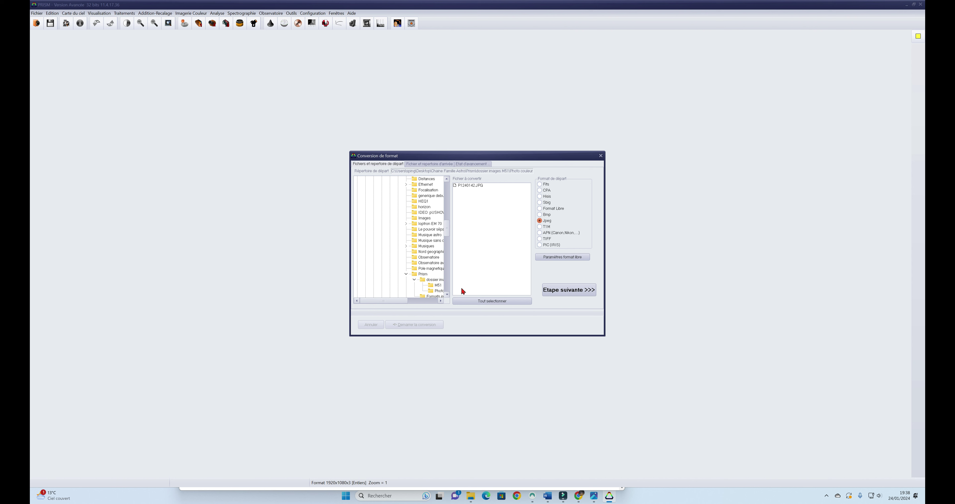
{"action": "left_click", "coordinate": [438, 291]}
Open the color photo P1240142.JPG in PRISM
{"action": "left_click", "coordinate": [37, 13]}
{"action": "left_click", "coordinate": [52, 21]}
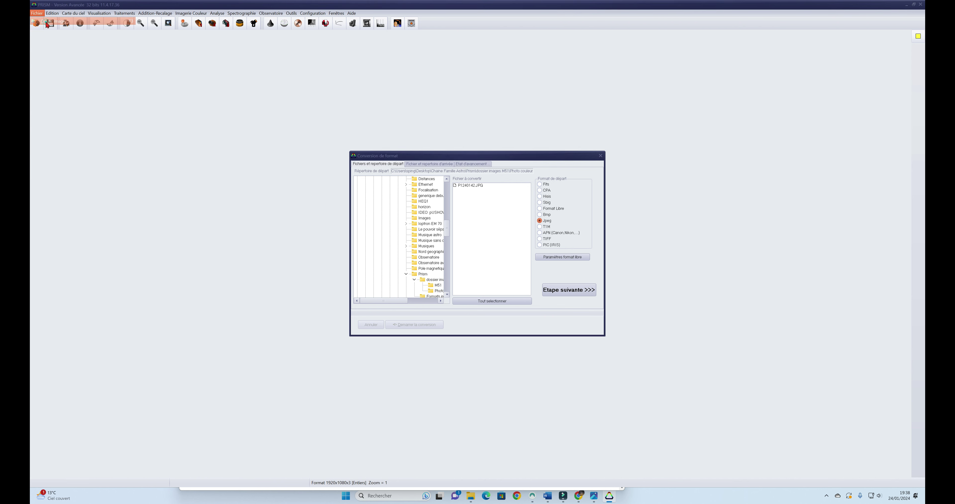
{"action": "double_click", "coordinate": [260, 197]}
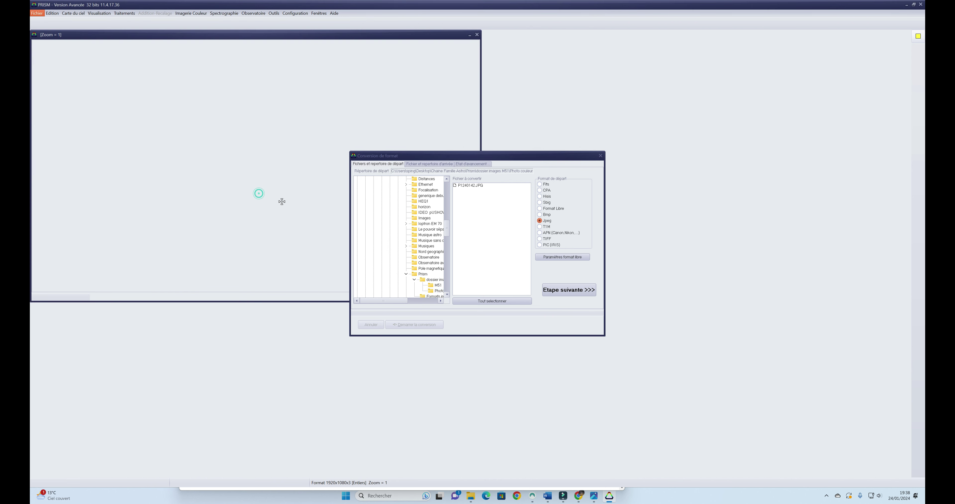
Arrange the color photo and the format conversion dialog side by side, closing the duplicate conversion dialog
{"action": "left_click_drag", "start_coordinate": [433, 156], "coordinate": [649, 98]}
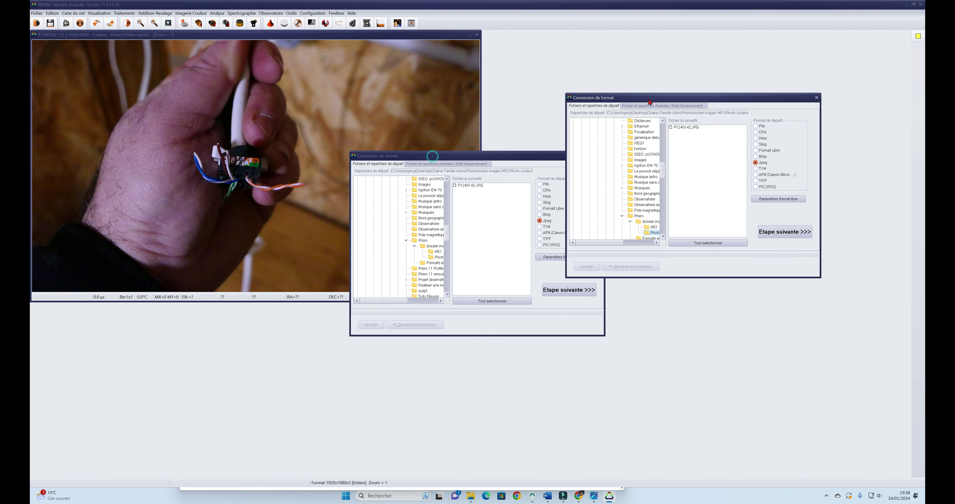
{"action": "left_click_drag", "start_coordinate": [493, 157], "coordinate": [431, 217]}
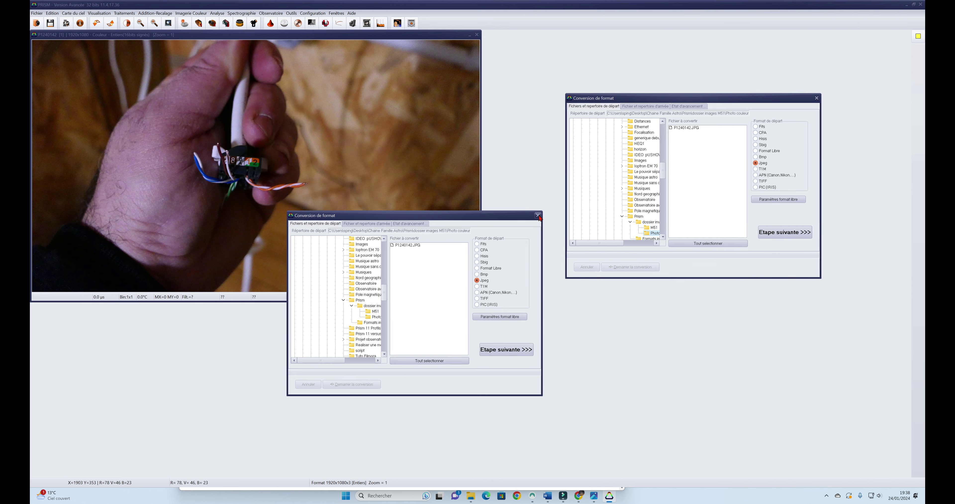
{"action": "left_click", "coordinate": [538, 215]}
{"action": "mouse_move", "coordinate": [429, 38]}
{"action": "left_mouse_down"}
{"action": "mouse_move", "coordinate": [437, 66]}
{"action": "mouse_move", "coordinate": [445, 49]}
{"action": "mouse_move", "coordinate": [430, 46]}
{"action": "left_mouse_up"}
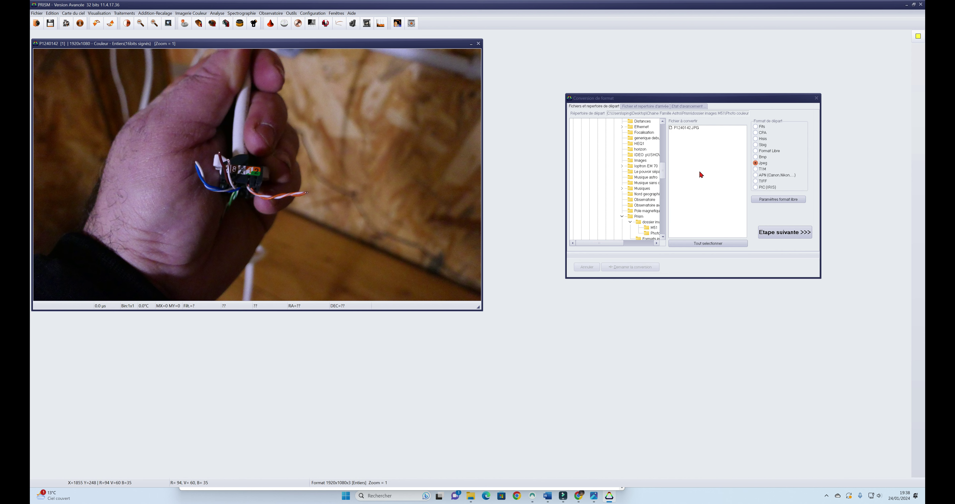
{"action": "left_click_drag", "start_coordinate": [731, 101], "coordinate": [685, 73]}
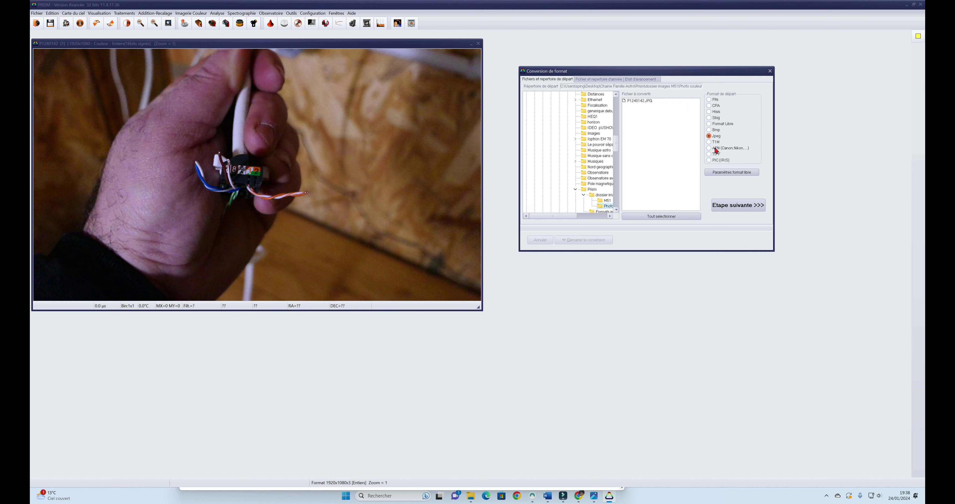
Convert P1240142.JPG to a monochrome FITS file, saved in the same folder as the source
{"action": "left_click", "coordinate": [598, 80]}
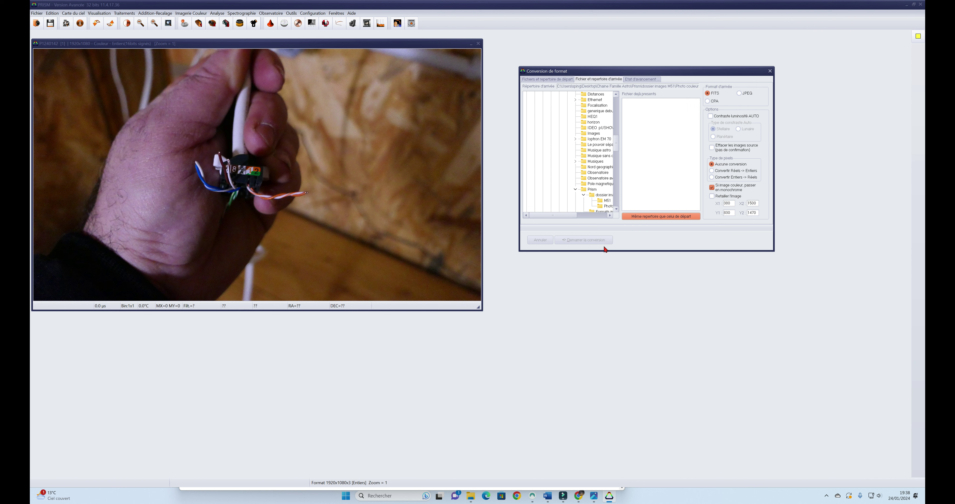
{"action": "left_click", "coordinate": [633, 100]}
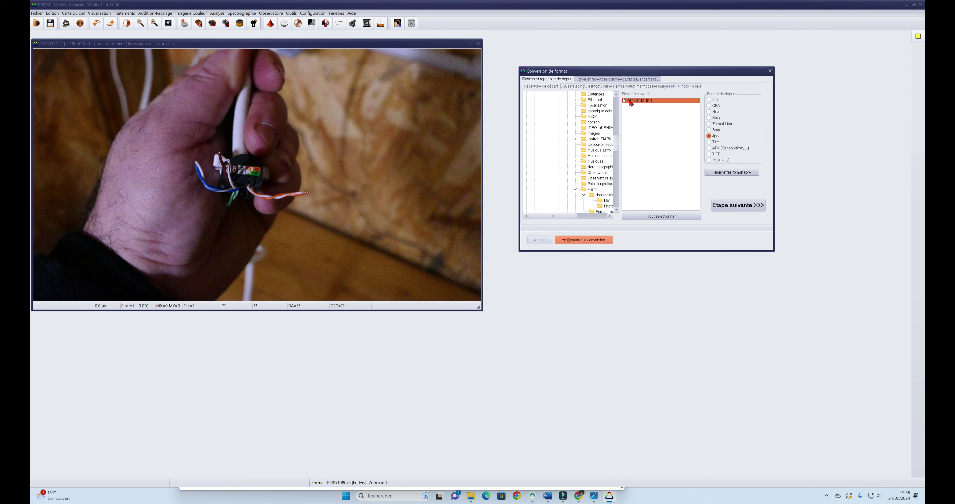
{"action": "left_click", "coordinate": [592, 241]}
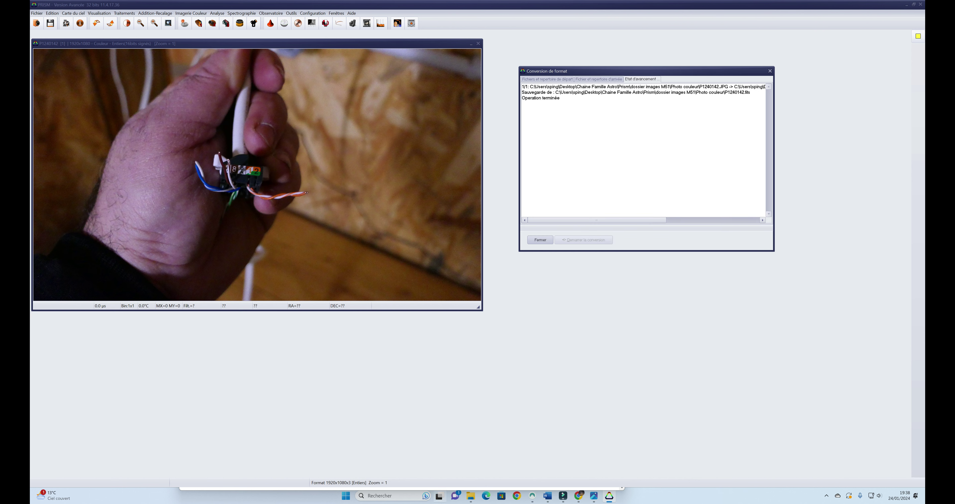
Switch to File Explorer and open the converted P1240142.fits from the "Photo couleur" folder with PRISM
{"action": "left_click", "coordinate": [478, 463]}
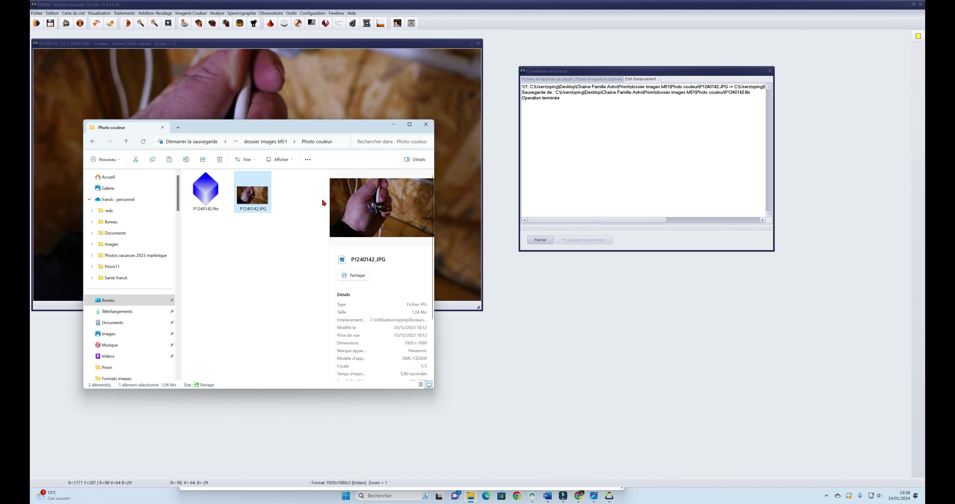
{"action": "right_click", "coordinate": [213, 190]}
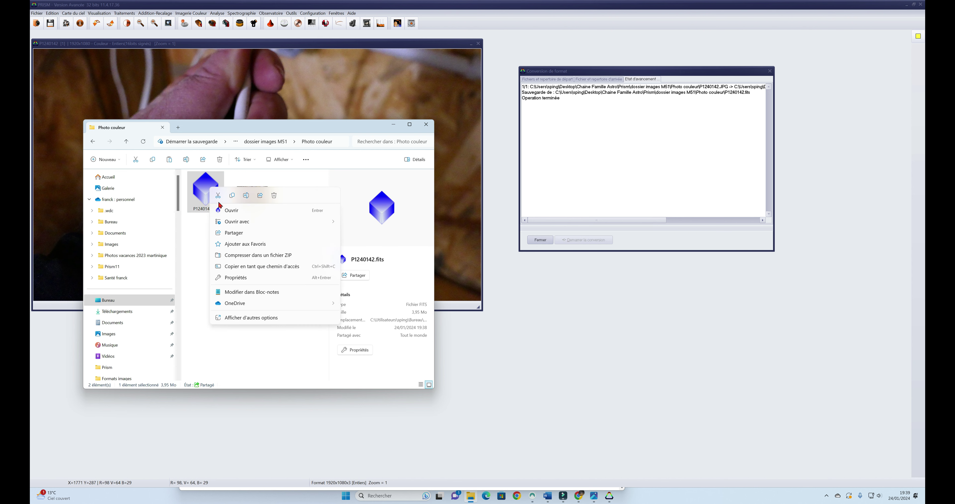
{"action": "mouse_move", "coordinate": [243, 224]}
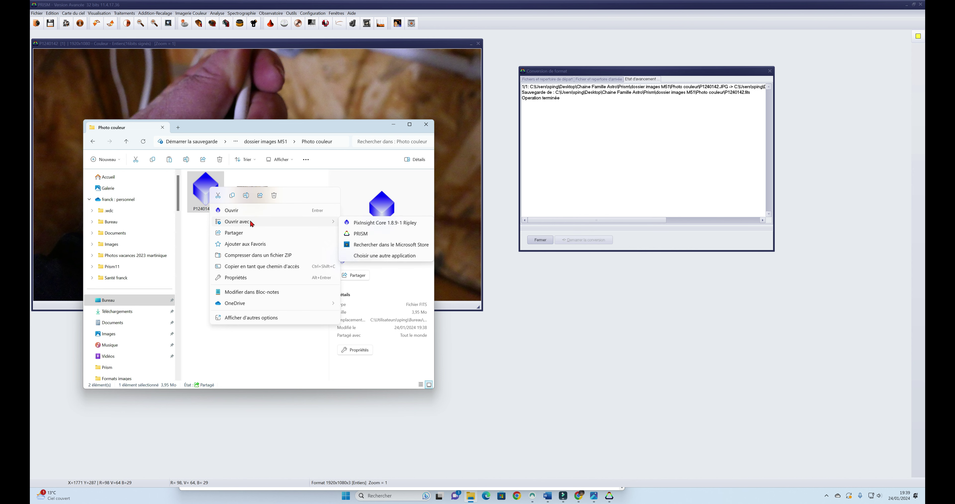
{"action": "left_click", "coordinate": [365, 234]}
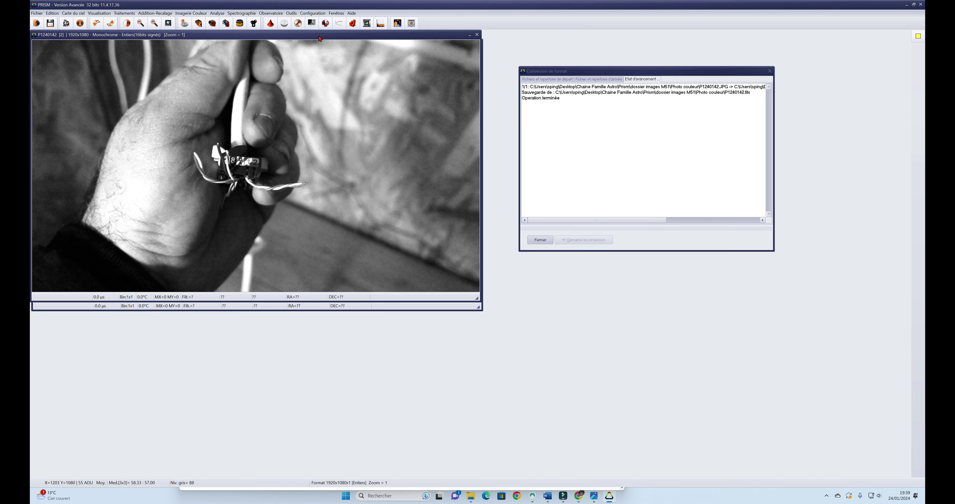
Close the conversion dialog and place the monochrome FITS image beside the color photo to compare them
{"action": "left_click_drag", "start_coordinate": [320, 38], "coordinate": [736, 55]}
{"action": "left_click", "coordinate": [770, 71]}
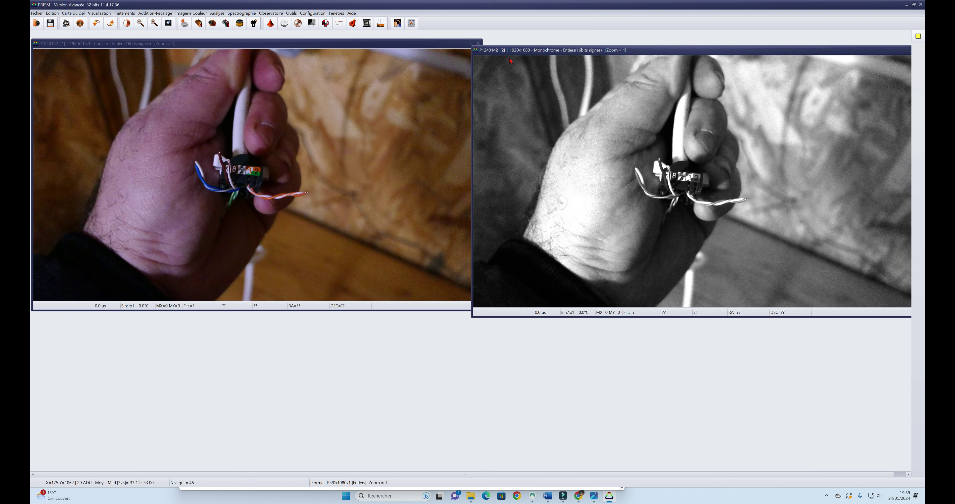
{"action": "left_click_drag", "start_coordinate": [419, 45], "coordinate": [384, 65]}
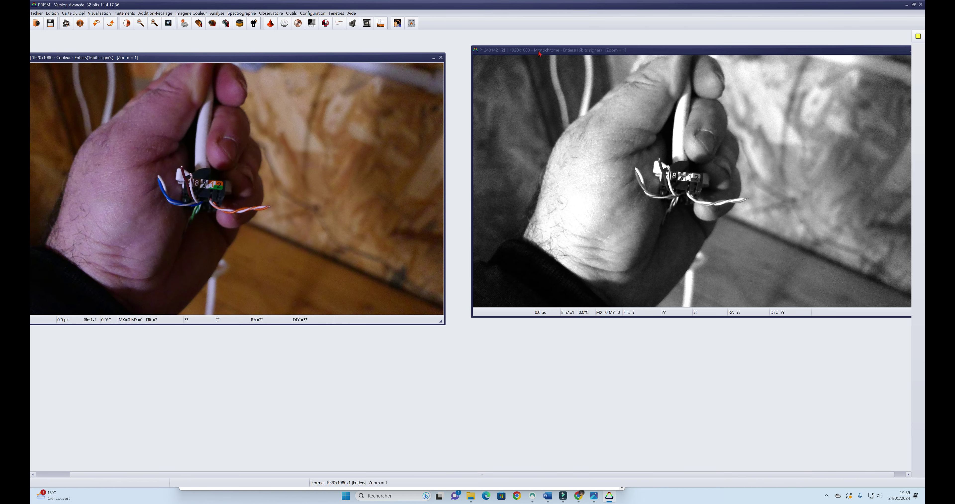
{"action": "left_click_drag", "start_coordinate": [541, 54], "coordinate": [357, 136]}
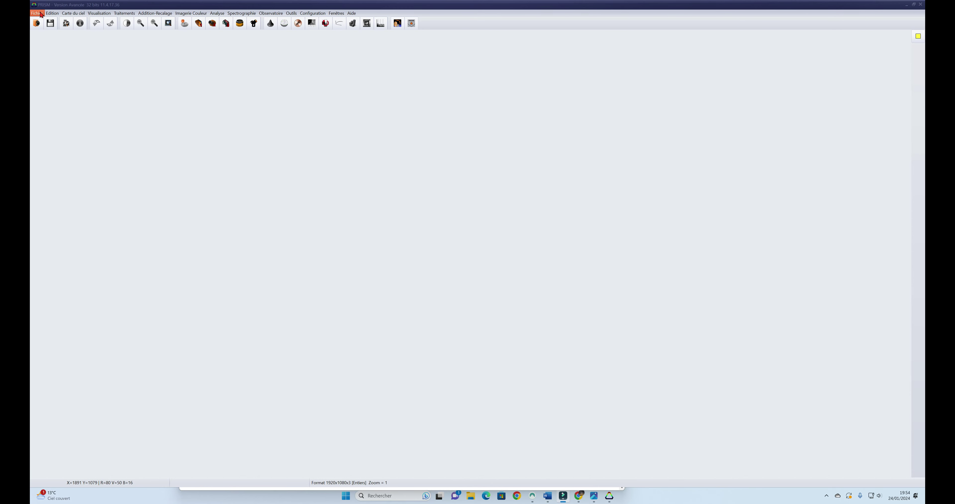
Batch-rename both images in the "Photo couleur" folder with the base name "Photo exemple" and check the renamed files in File Explorer
{"action": "left_click", "coordinate": [37, 14]}
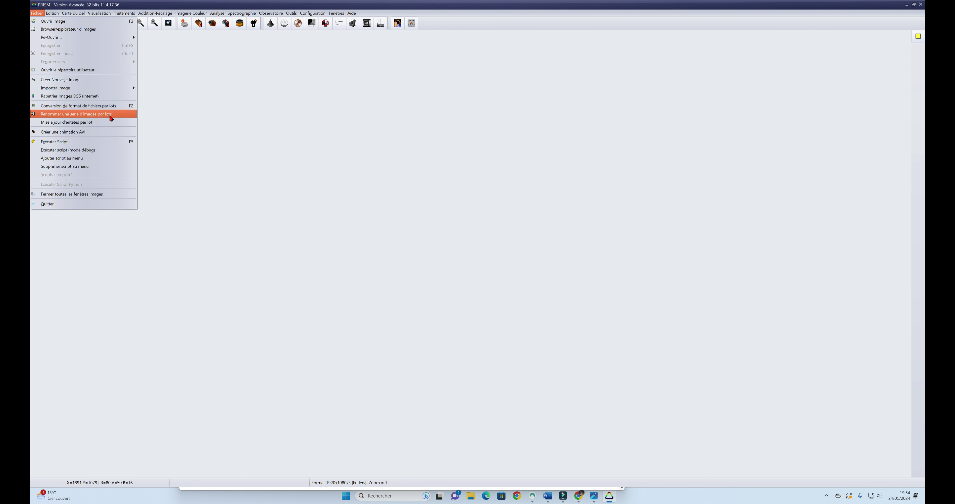
{"action": "left_click", "coordinate": [80, 116]}
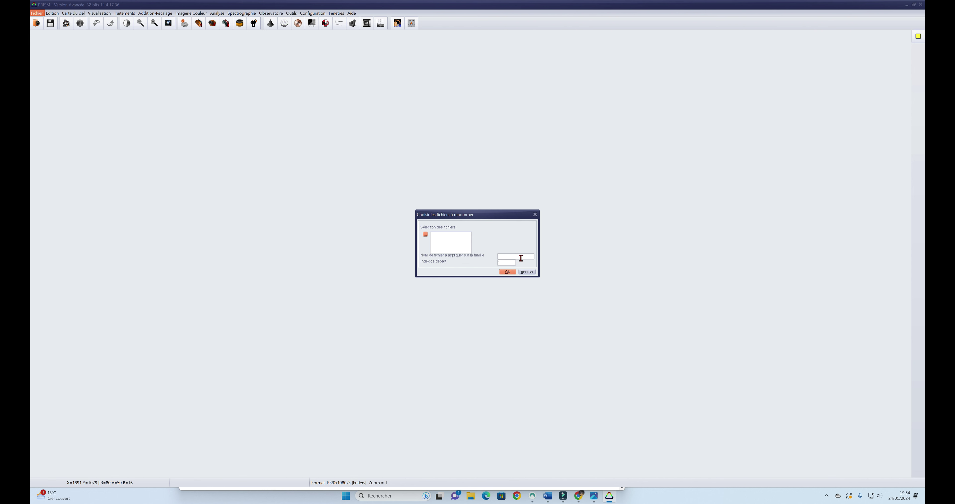
{"action": "left_click", "coordinate": [425, 234]}
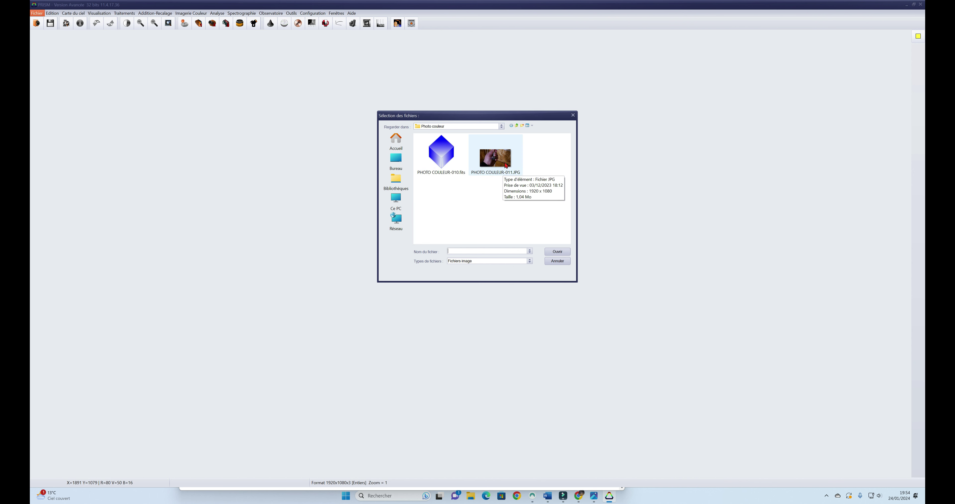
{"action": "key", "text": "ctrl+a"}
{"action": "left_click", "coordinate": [558, 252]}
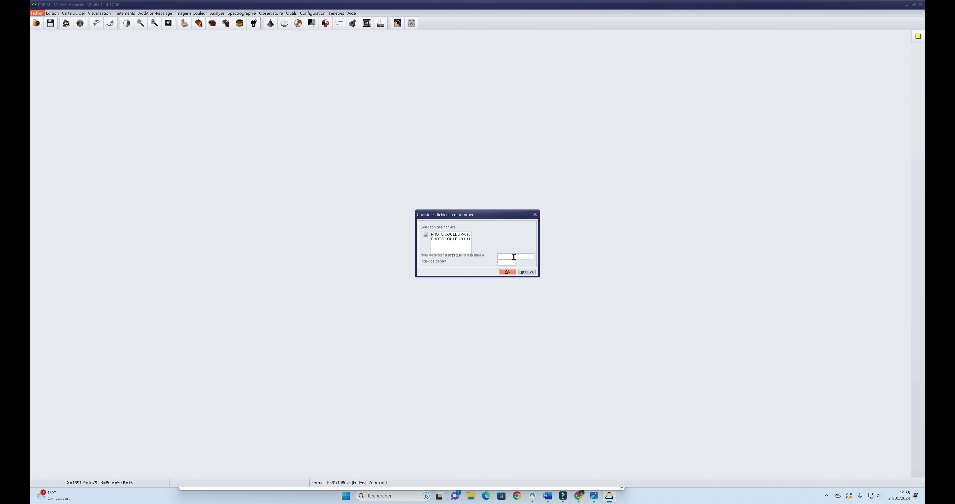
{"action": "type", "text": "Photo exemple"}
{"action": "left_click", "coordinate": [507, 272]}
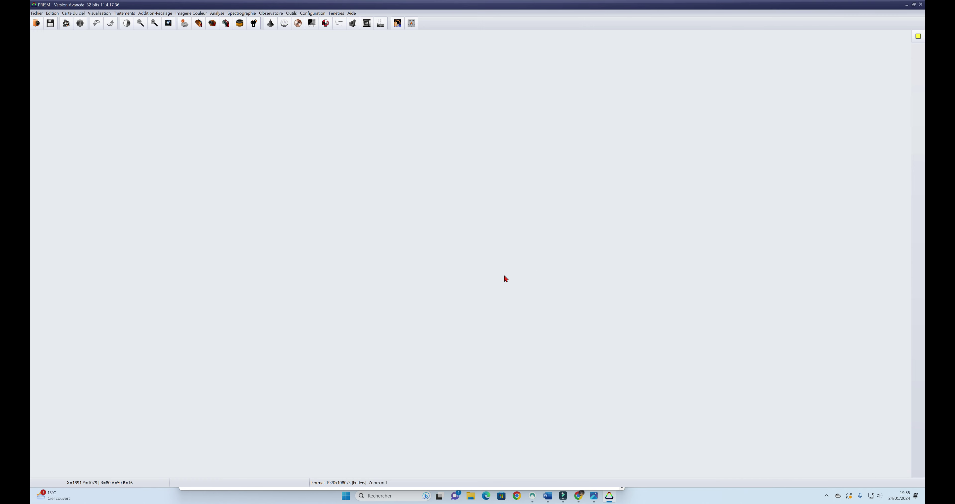
{"action": "left_click_drag", "start_coordinate": [31, 243], "coordinate": [532, 126]}
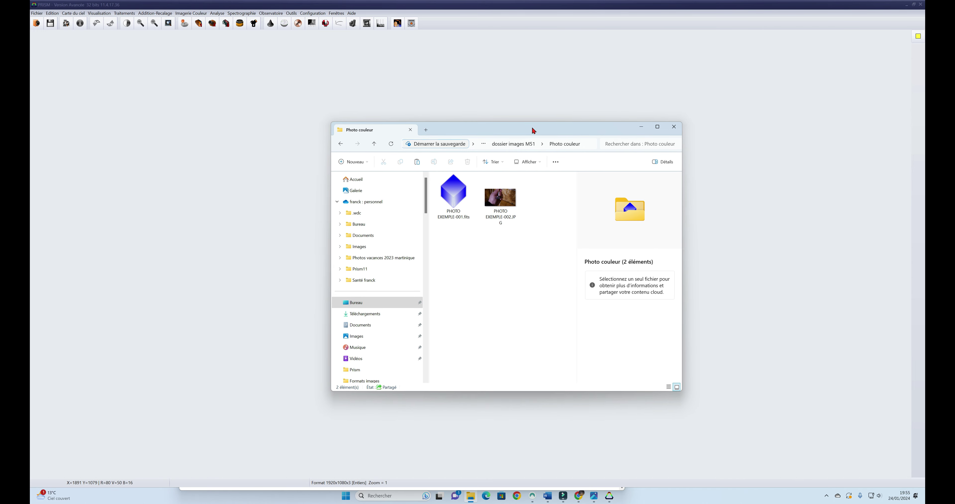